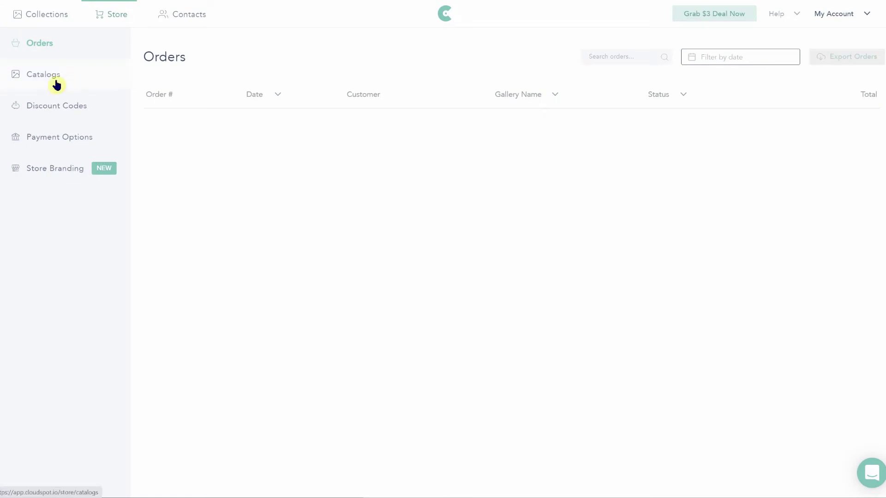
# Step: Create a catalog named Test using WHCC with Auto fulfillment
pyautogui.click(56, 79)
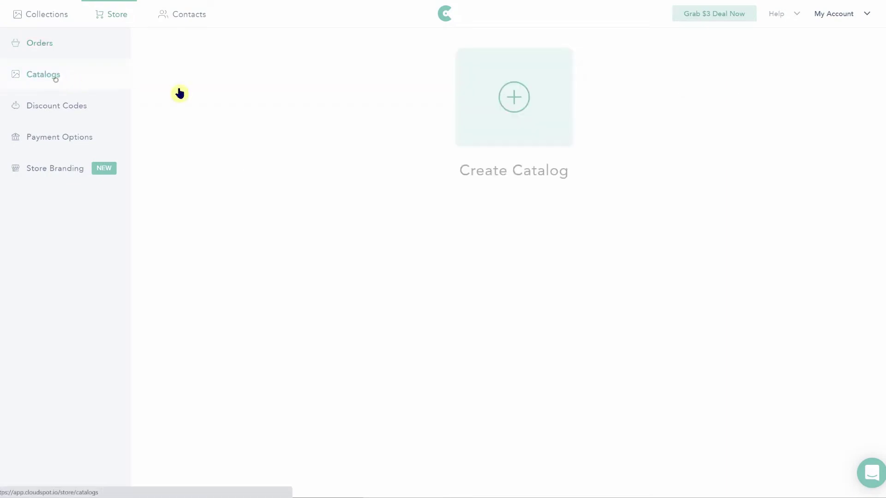
pyautogui.click(509, 119)
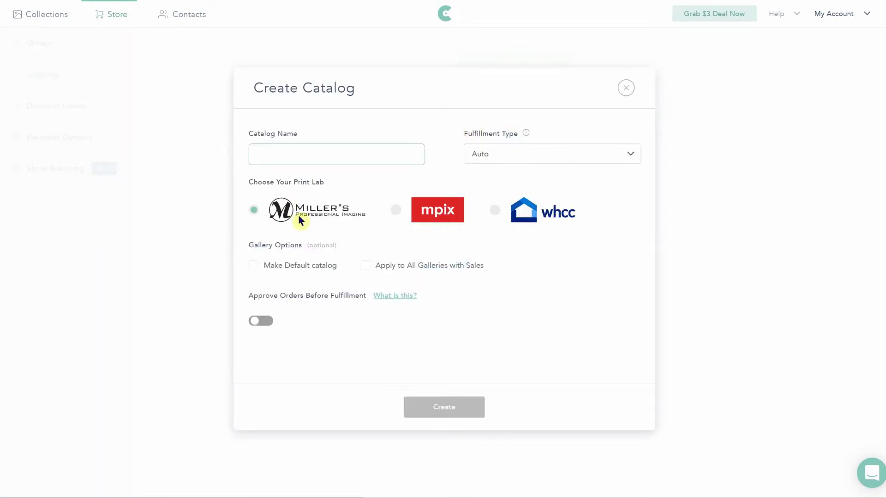
pyautogui.click(495, 212)
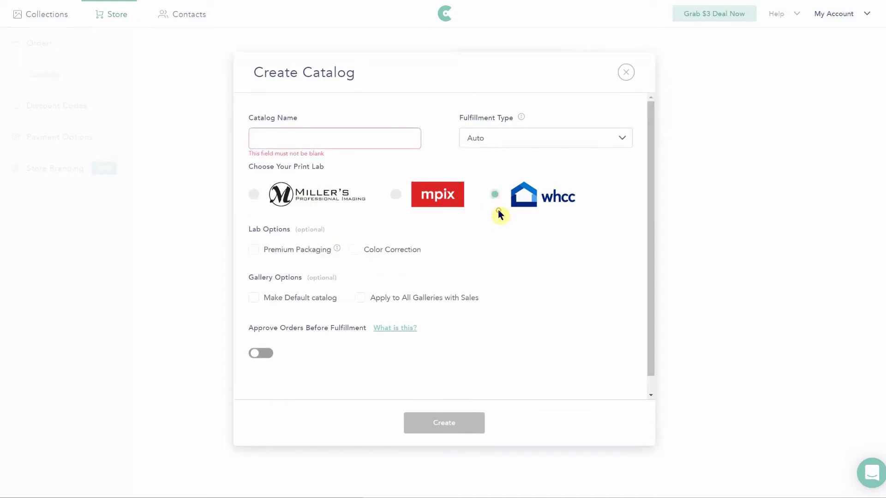
pyautogui.click(487, 141)
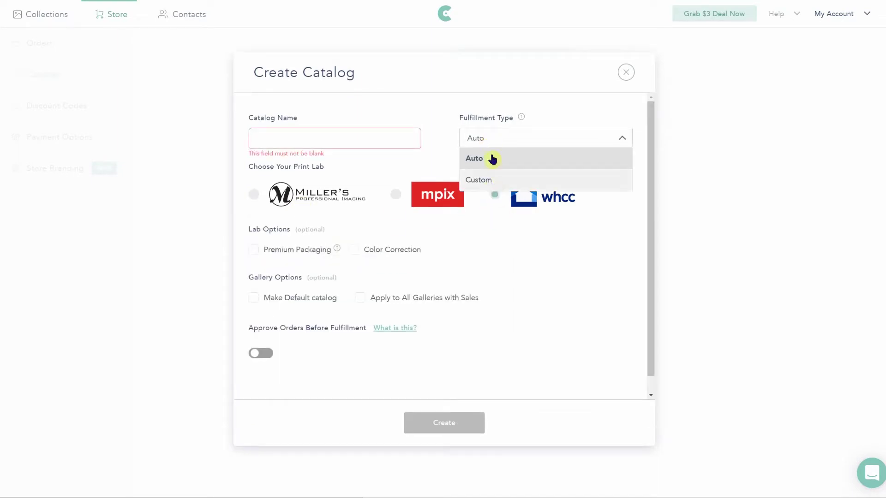
pyautogui.click(355, 138)
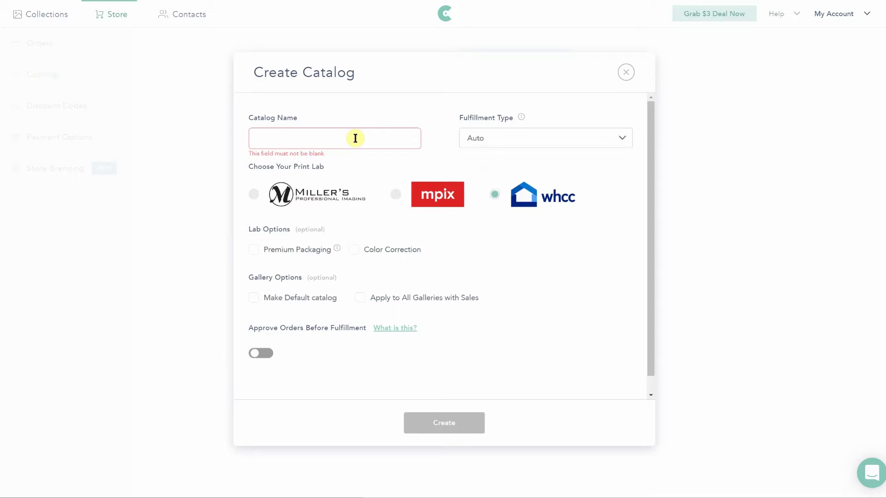
pyautogui.write('Test')
pyautogui.click(421, 417)
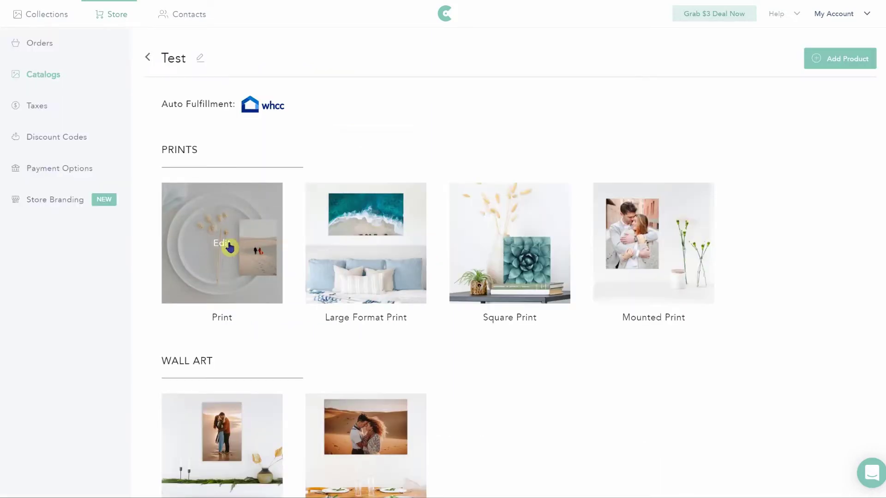
# Step: Apply a bulk markup of 2 to the Print product's prices
pyautogui.click(227, 247)
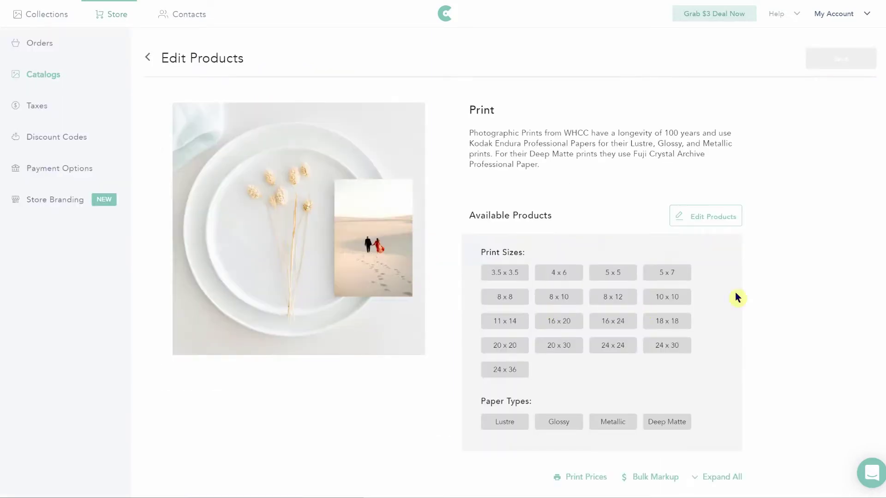
pyautogui.scroll(-4, 769, 300)
pyautogui.click(166, 332)
pyautogui.click(652, 278)
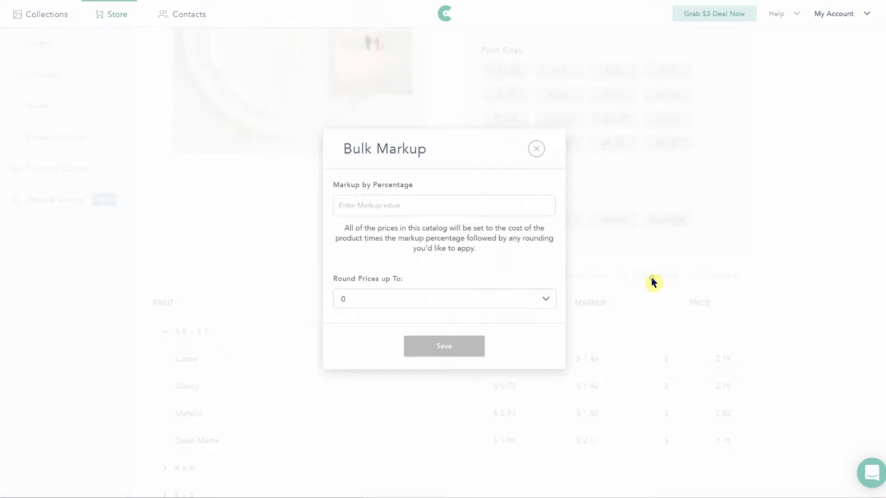
pyautogui.click(398, 208)
pyautogui.write('200')
pyautogui.click(433, 346)
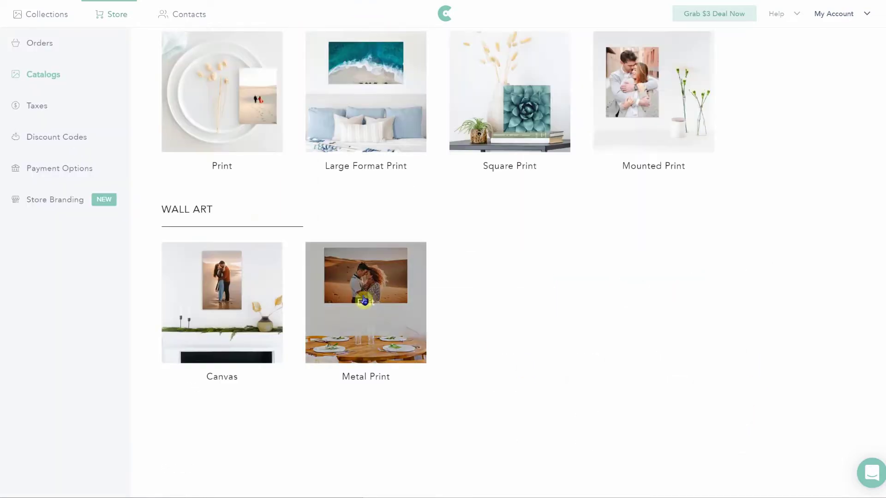
# Step: Uncheck the Metal Print sizes 8 X 8, 8 X 10, 11 X 14 and 16 X 20
pyautogui.click(364, 298)
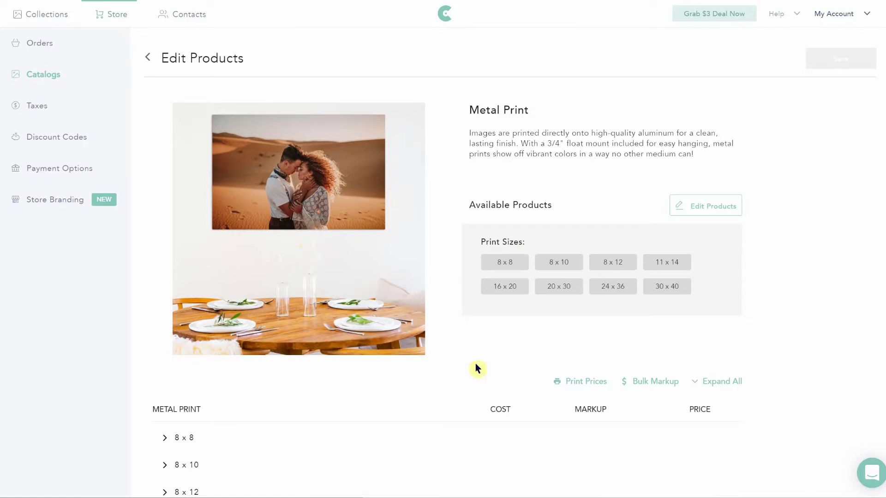
pyautogui.click(689, 213)
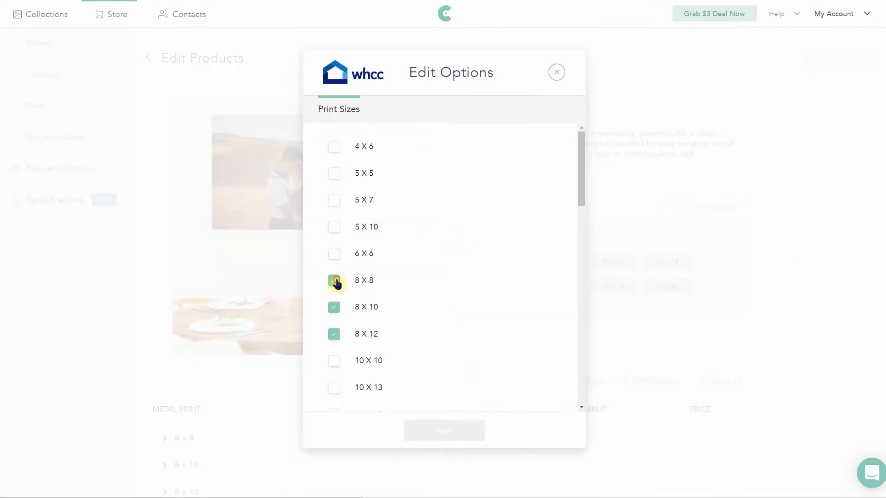
pyautogui.click(334, 281)
pyautogui.click(334, 308)
pyautogui.scroll(-5, 343, 341)
pyautogui.click(333, 241)
pyautogui.scroll(-4, 336, 240)
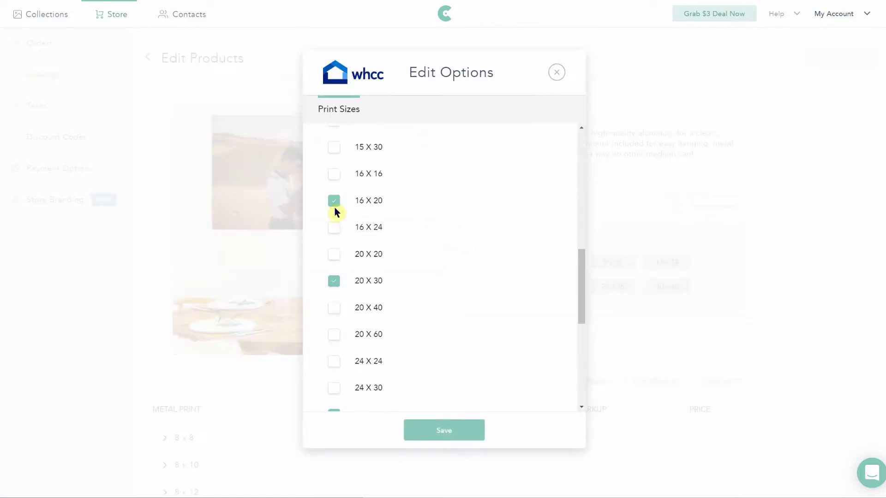
pyautogui.click(334, 208)
# Step: Uncheck the 20 X 30, 24 X 36 and 30 X 40 sizes, save, and return to the Test catalog
pyautogui.click(334, 281)
pyautogui.scroll(-3, 337, 283)
pyautogui.click(334, 279)
pyautogui.click(334, 344)
pyautogui.scroll(-2, 442, 396)
pyautogui.click(442, 430)
pyautogui.click(148, 57)
pyautogui.scroll(-3, 437, 359)
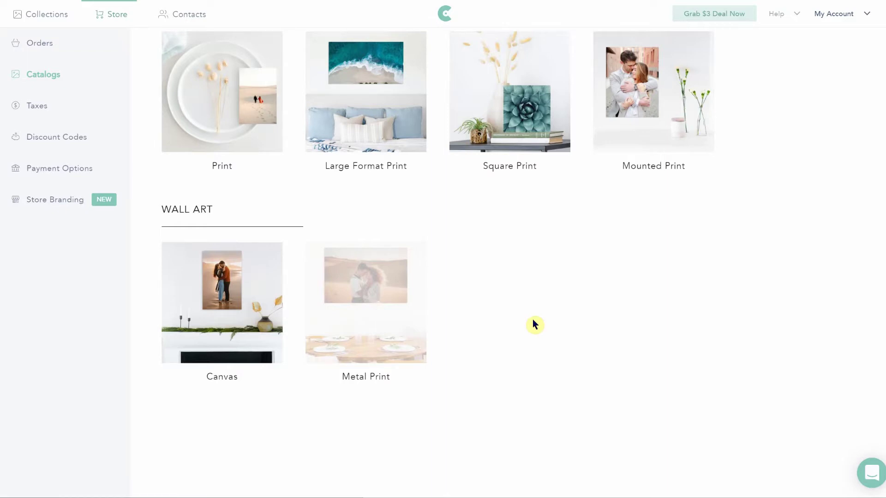
pyautogui.scroll(2, 535, 324)
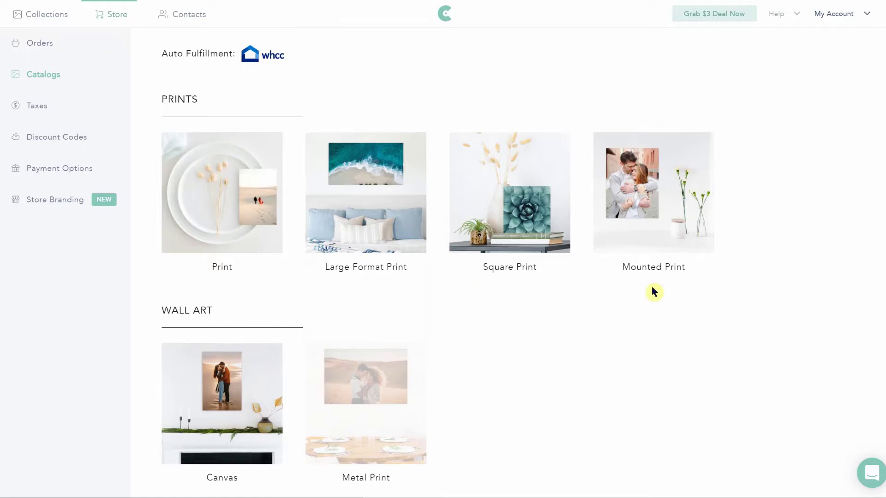
# Step: Create a catalog named Test 1 with Custom fulfillment
pyautogui.click(259, 57)
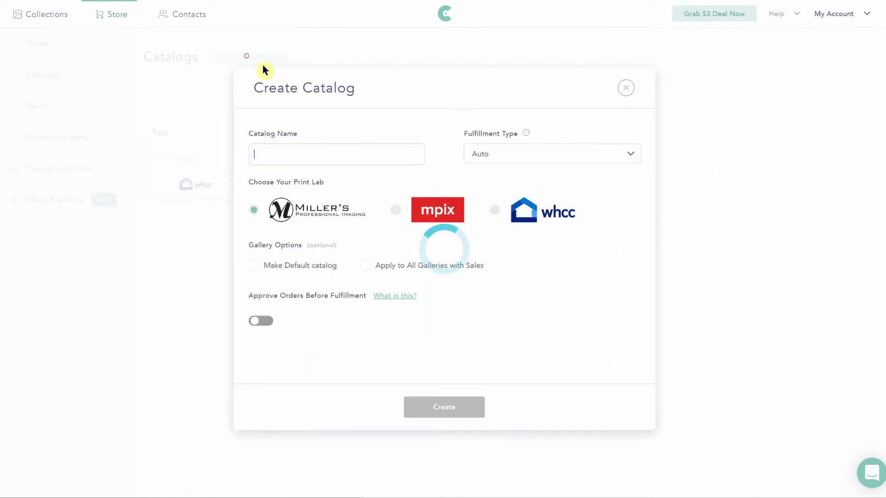
pyautogui.click(491, 157)
pyautogui.click(489, 196)
pyautogui.click(325, 216)
pyautogui.write('Test 1')
pyautogui.click(451, 346)
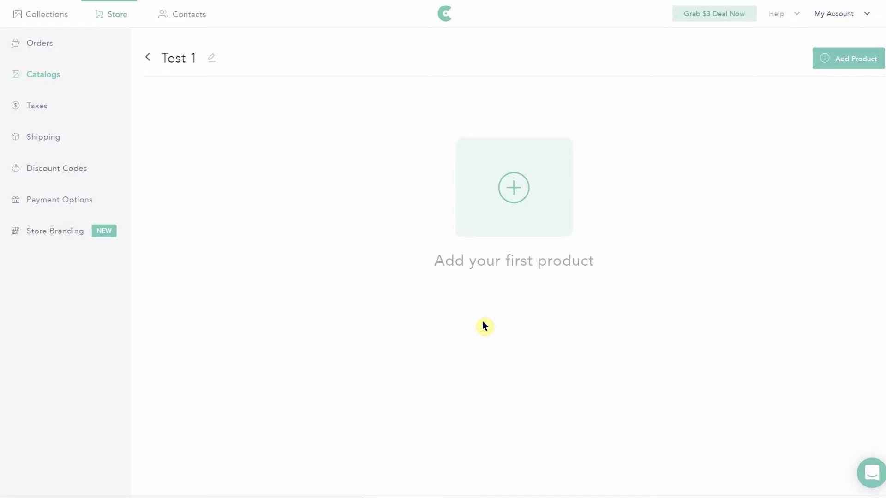
# Step: Add a custom-fulfillment Product named Ornament priced $20.00 with $5.00 shipping
pyautogui.click(494, 210)
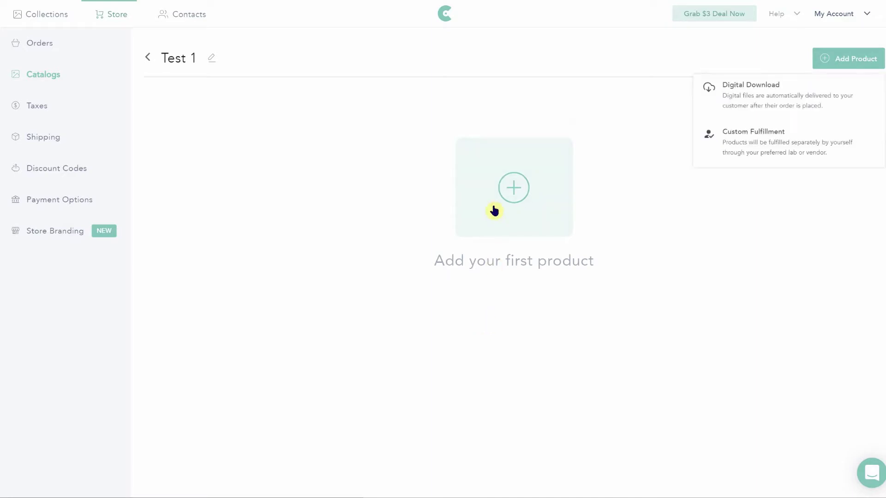
pyautogui.click(747, 144)
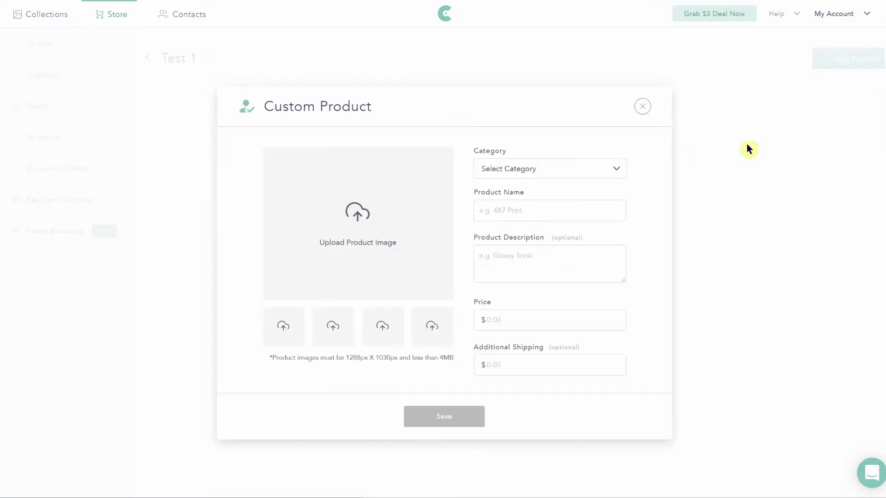
pyautogui.click(605, 169)
pyautogui.click(522, 210)
pyautogui.write('Ornament')
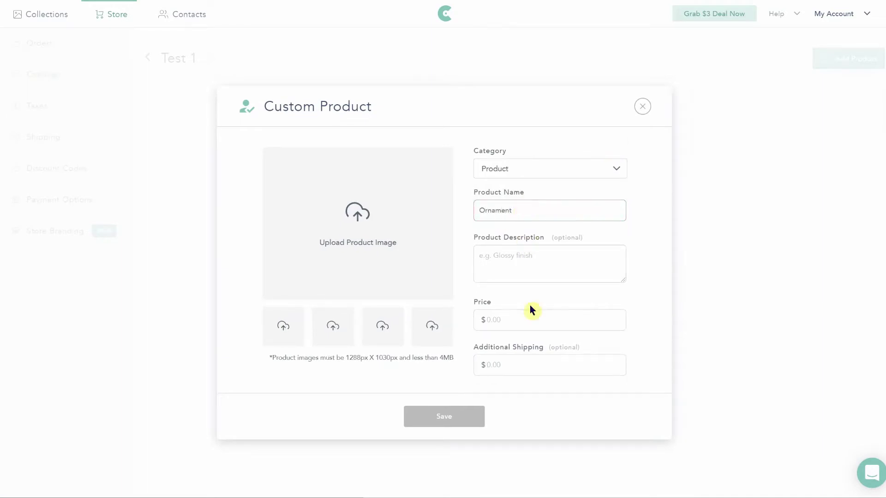
pyautogui.click(518, 318)
pyautogui.write('20.00')
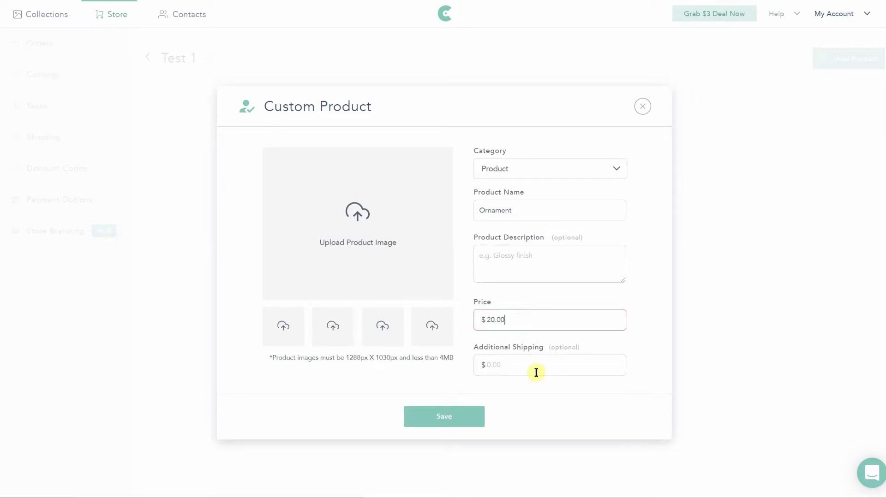
pyautogui.click(536, 372)
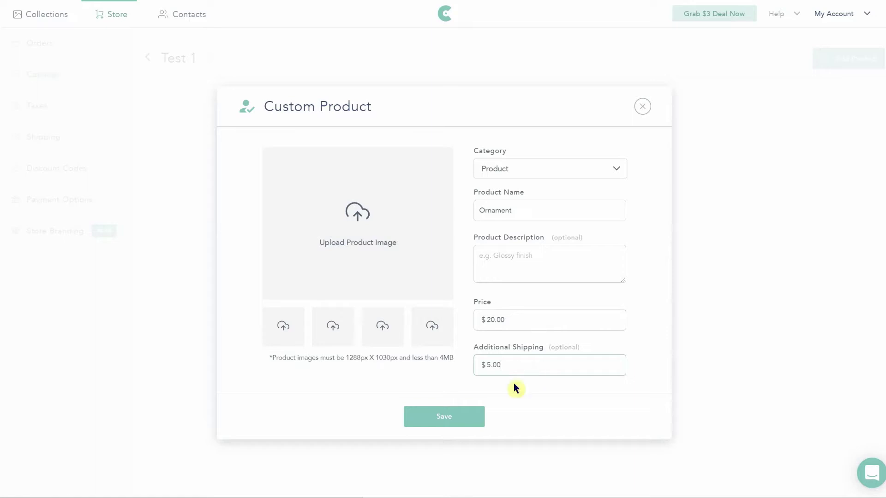
pyautogui.click(439, 418)
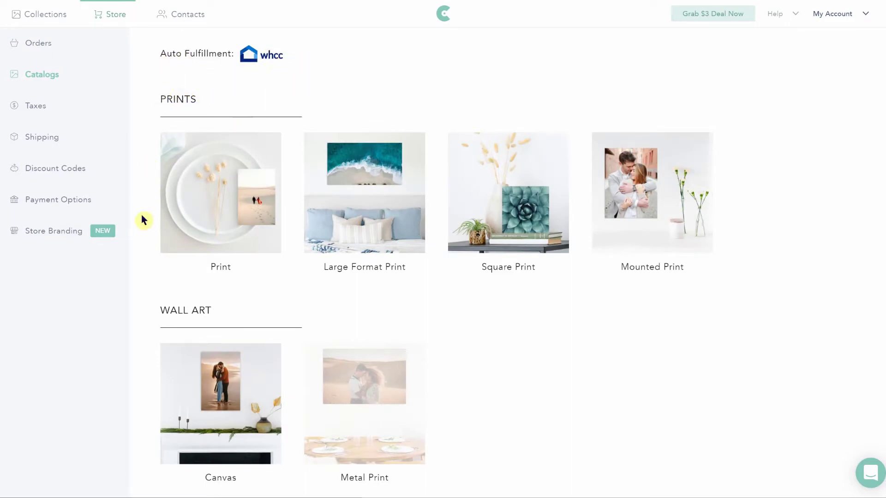
# Step: Review the Print and Canvas products in the Test catalog
pyautogui.scroll(-1, 686, 247)
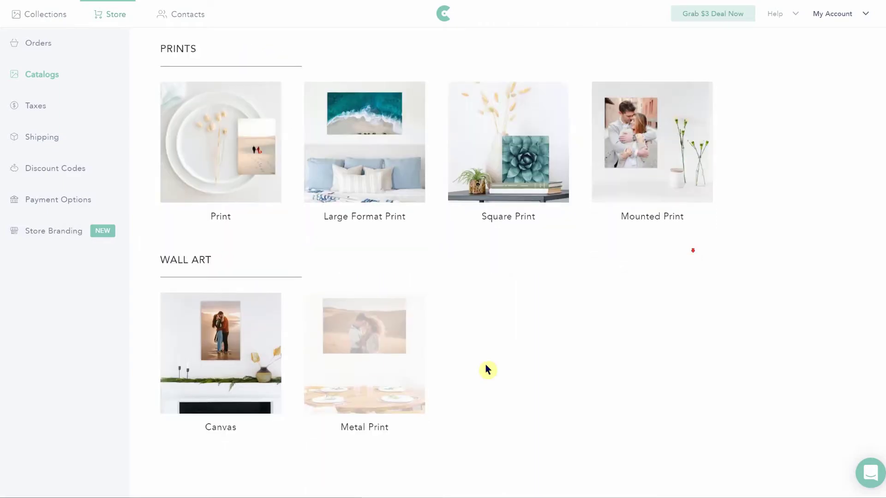
pyautogui.scroll(1, 346, 286)
pyautogui.click(242, 207)
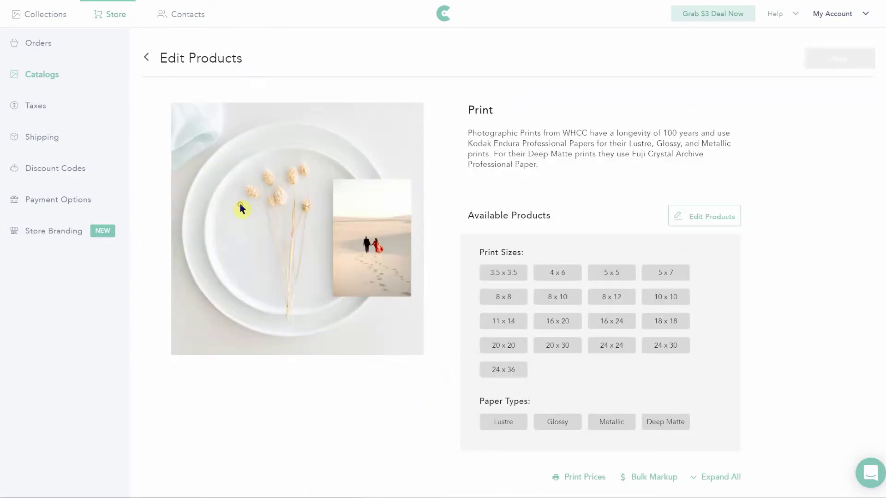
pyautogui.scroll(-2, 543, 240)
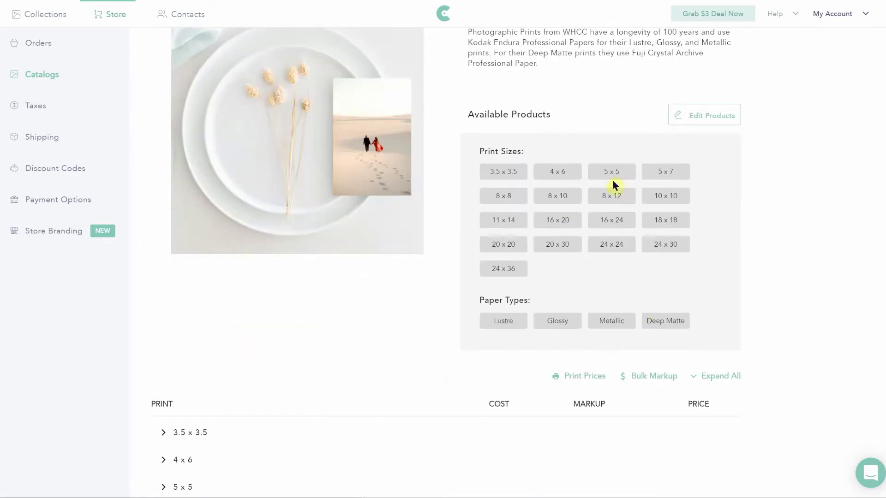
pyautogui.scroll(2, 529, 226)
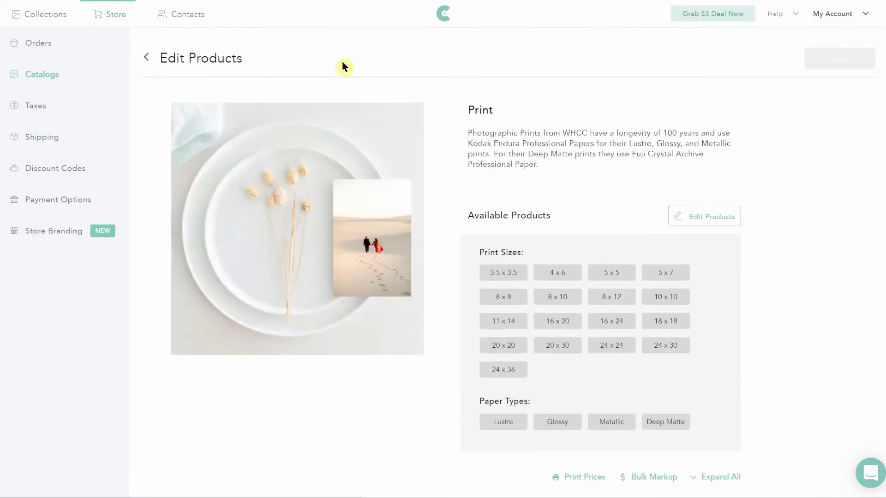
pyautogui.click(149, 59)
pyautogui.scroll(-3, 253, 372)
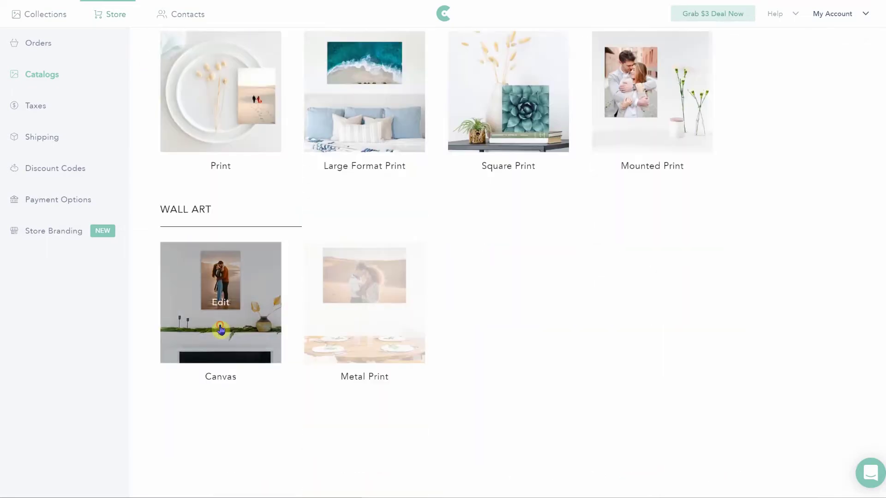
pyautogui.click(259, 336)
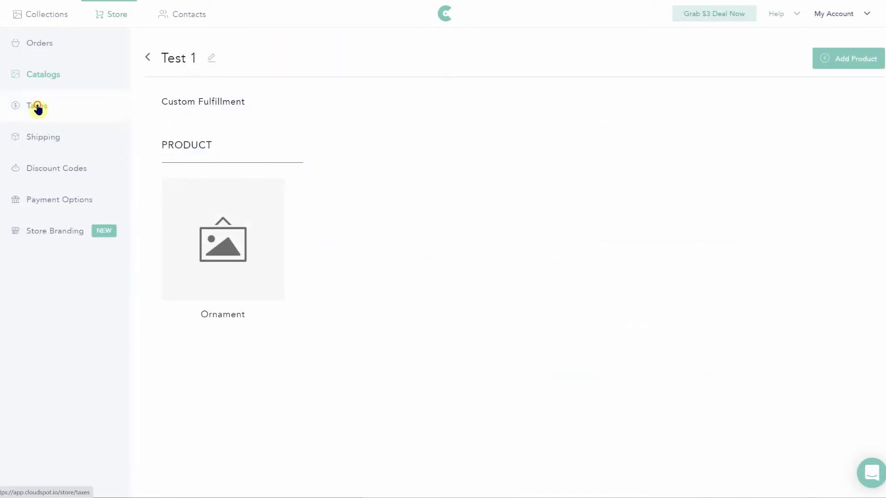
# Step: Look through the Taxes, Shipping and Discount Codes settings and dismiss the card notice
pyautogui.click(38, 107)
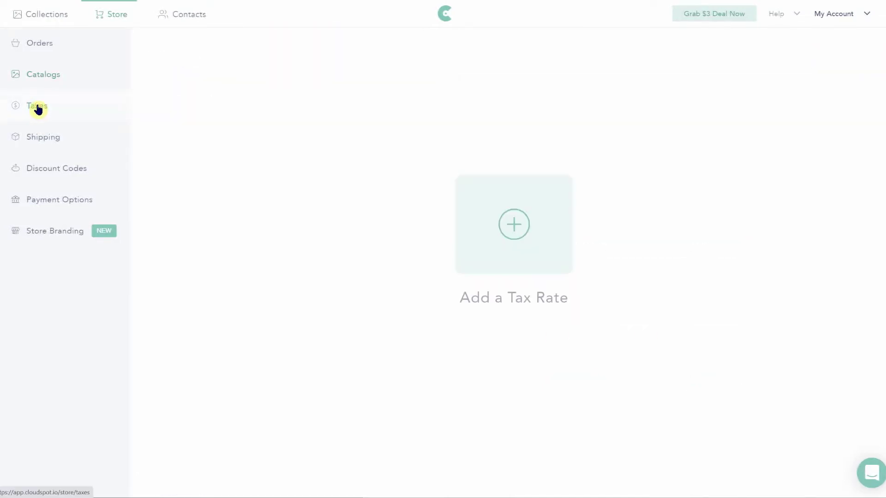
pyautogui.click(41, 141)
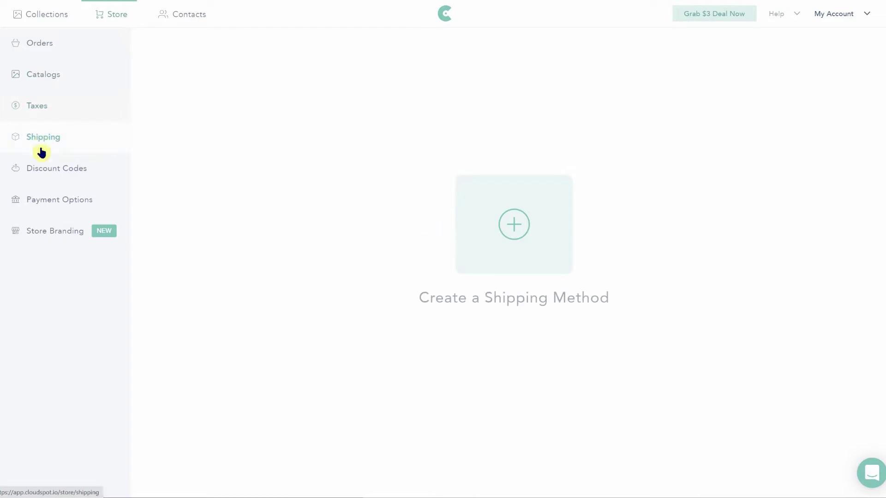
pyautogui.click(45, 169)
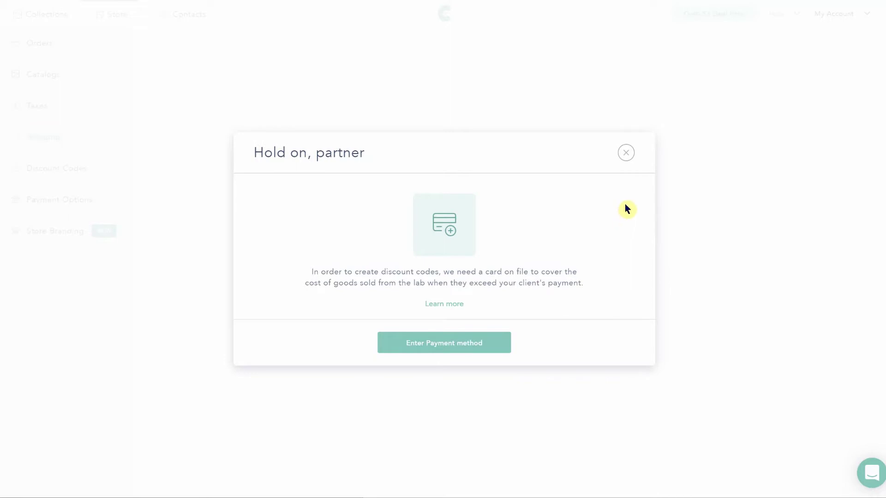
pyautogui.click(623, 154)
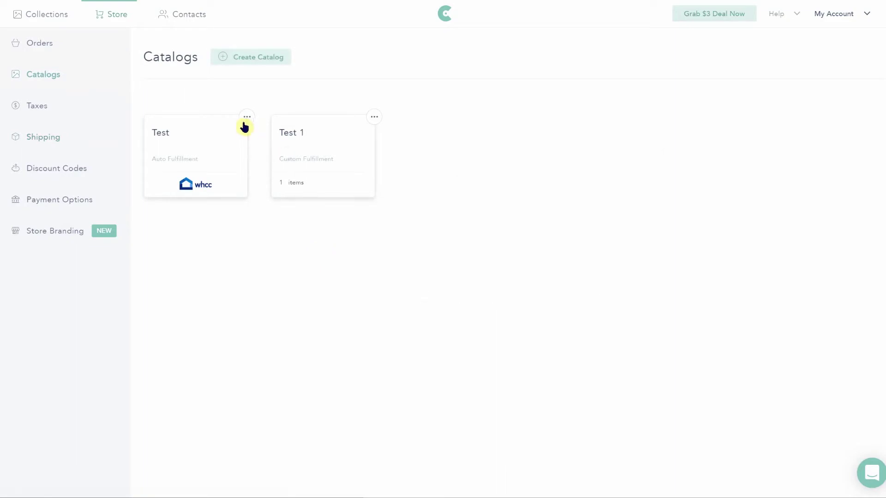
# Step: Edit the Test catalog, tick 'Make this my default catalog', and save
pyautogui.click(246, 118)
pyautogui.click(232, 161)
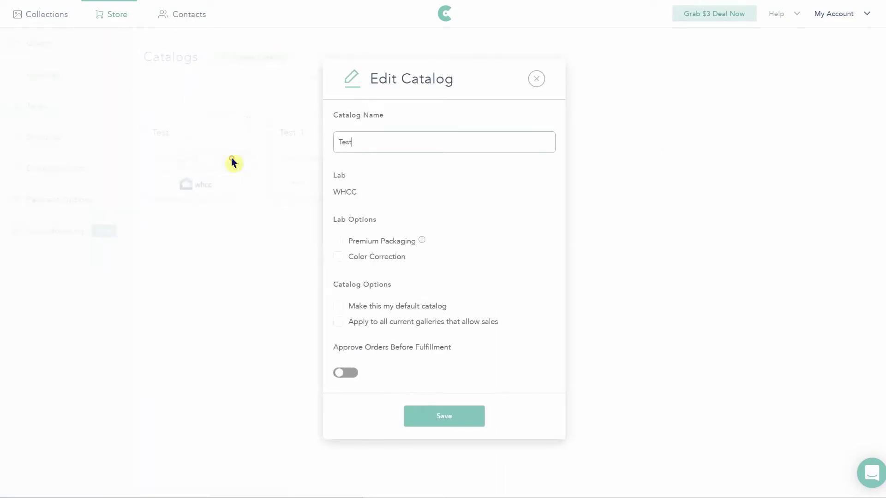
pyautogui.click(338, 307)
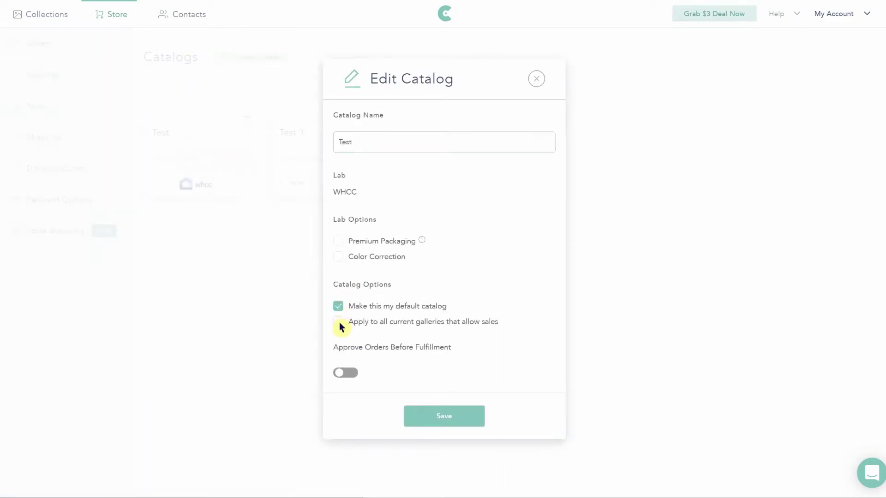
pyautogui.click(447, 417)
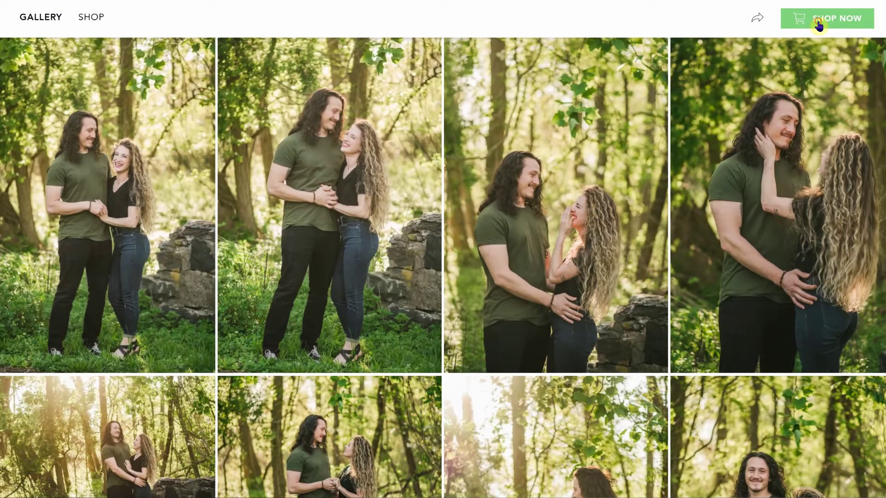
# Step: In the client shop, open Print and settle on the 5 X 5 size
pyautogui.click(818, 25)
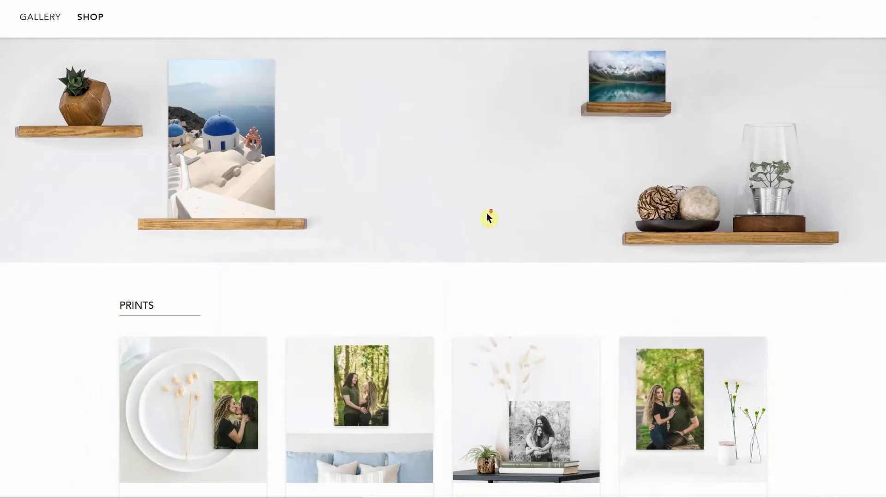
pyautogui.scroll(-3, 489, 218)
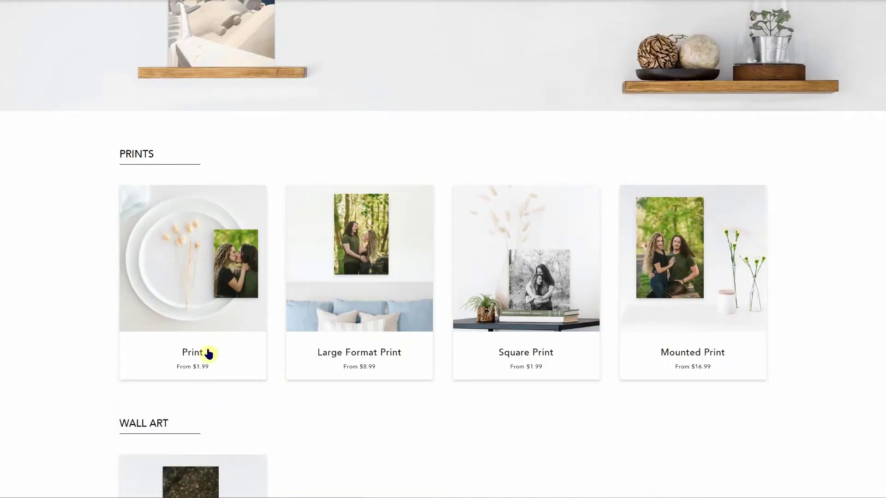
pyautogui.scroll(-3, 714, 339)
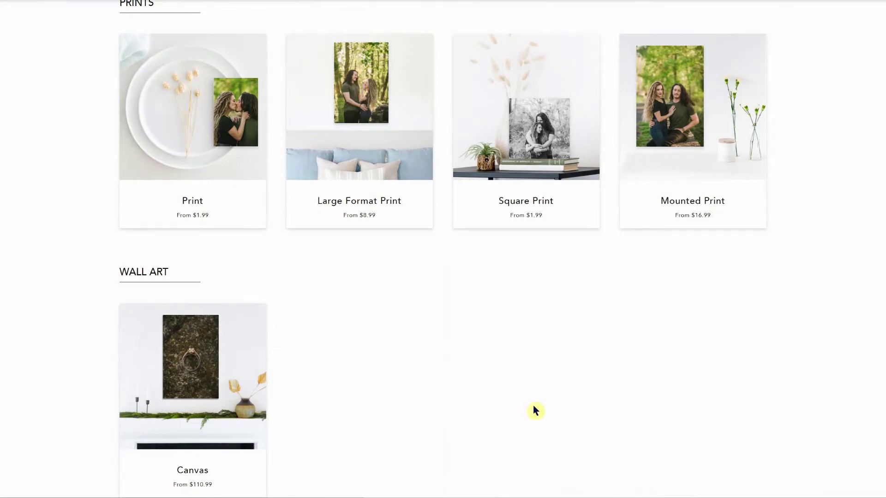
pyautogui.scroll(2, 535, 410)
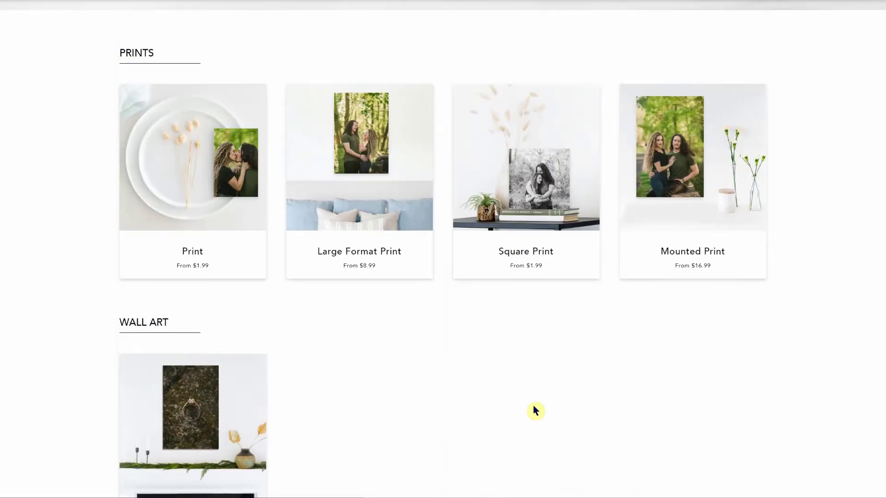
pyautogui.click(207, 236)
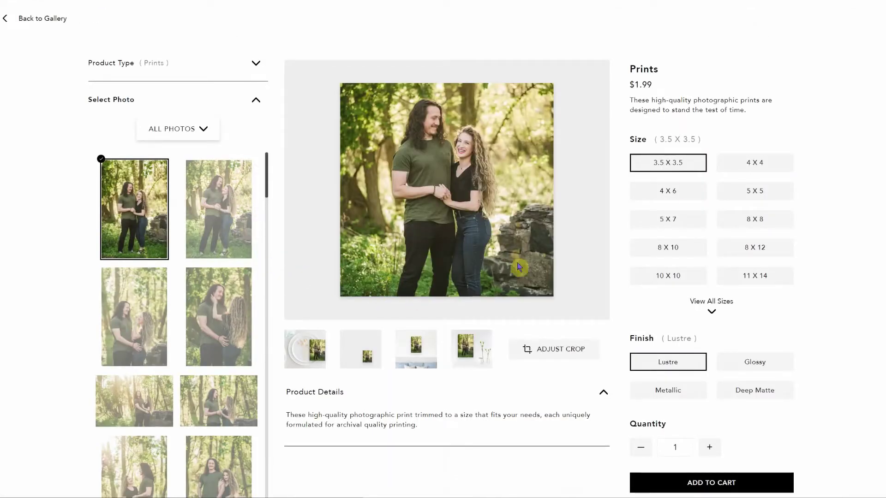
pyautogui.click(694, 193)
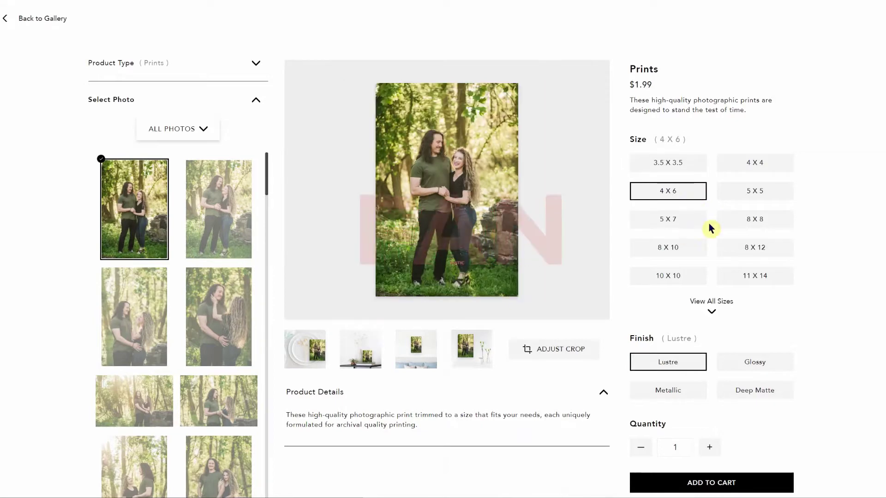
pyautogui.click(676, 253)
pyautogui.click(736, 226)
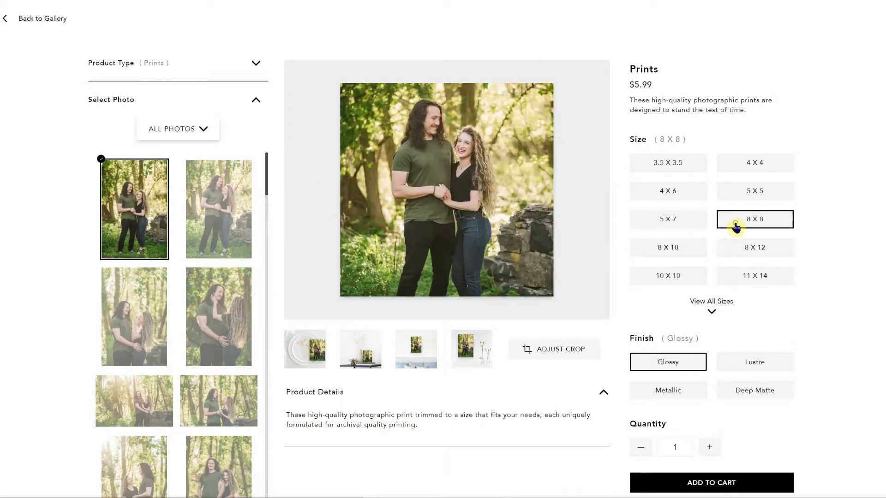
pyautogui.click(734, 198)
# Step: Move the print's crop area upward, save it, and switch the finish to Lustre
pyautogui.click(553, 349)
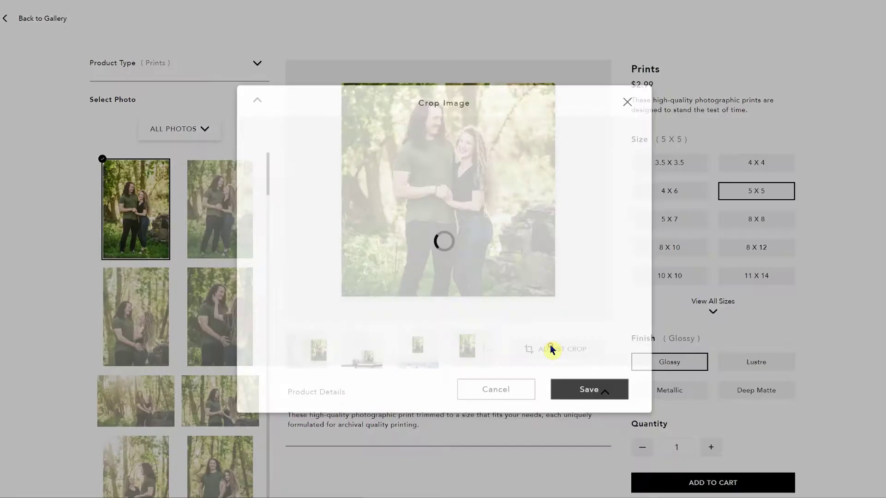
pyautogui.moveTo(445, 260); pyautogui.dragTo(445, 240)
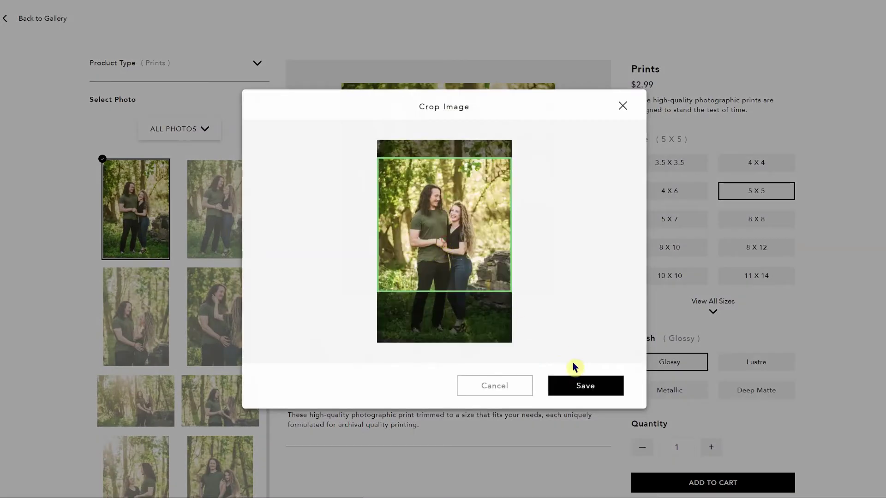
pyautogui.click(578, 388)
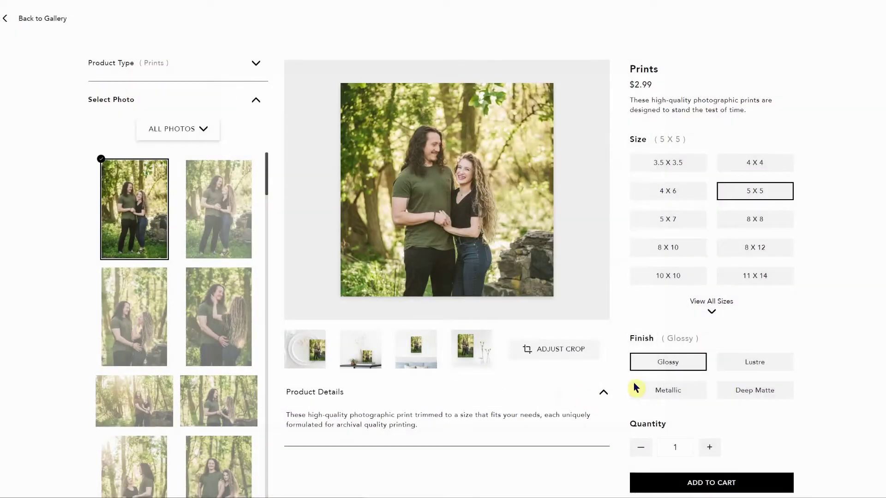
pyautogui.click(723, 362)
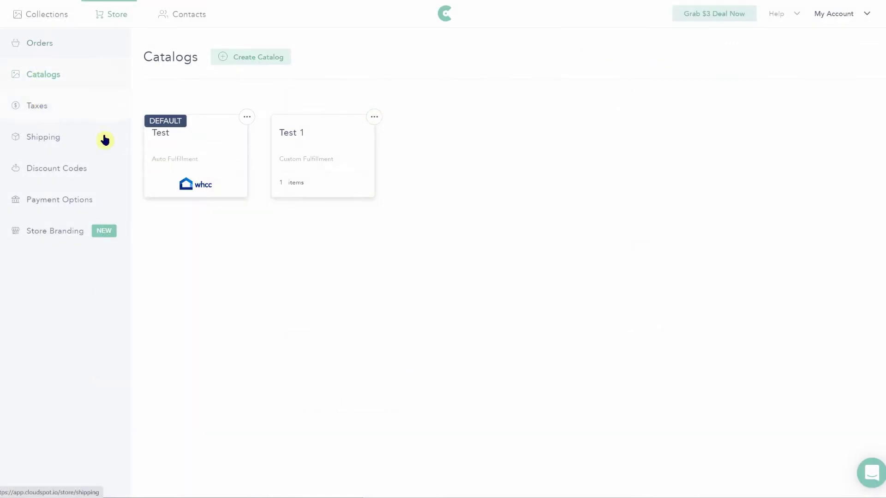
# Step: Open the Test catalog card and scroll through its print and wall art products
pyautogui.click(248, 117)
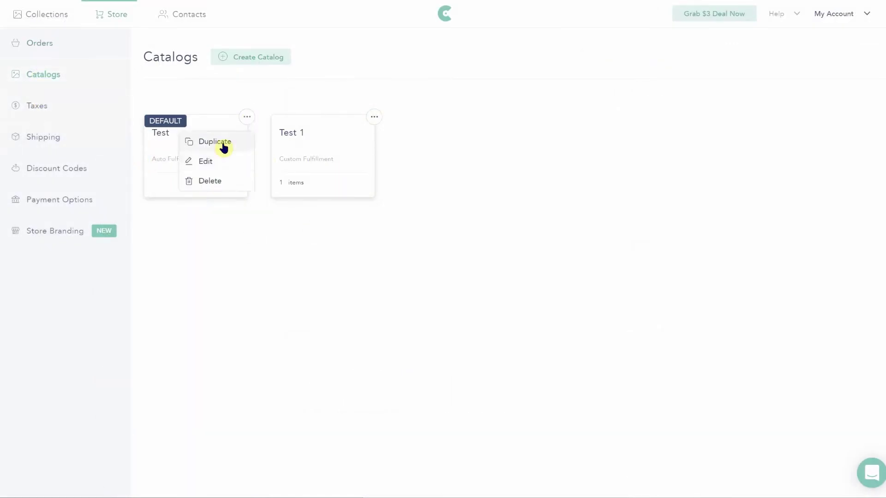
pyautogui.click(216, 104)
pyautogui.click(208, 143)
pyautogui.scroll(-3, 638, 342)
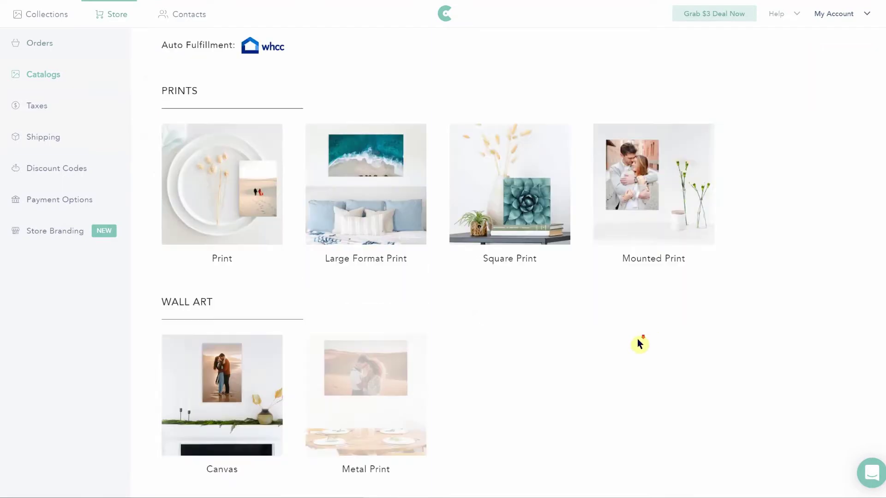
pyautogui.scroll(3, 475, 358)
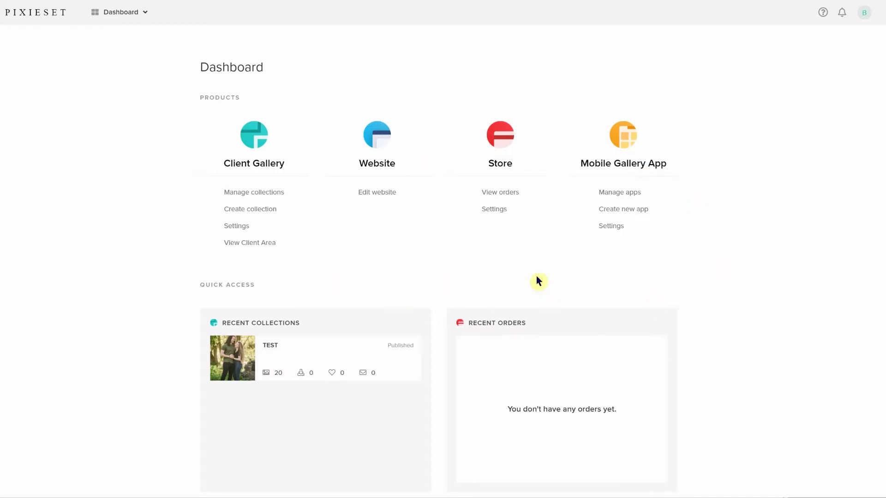
# Step: From Store > Review Products, start a new price sheet and begin naming it Test
pyautogui.click(499, 166)
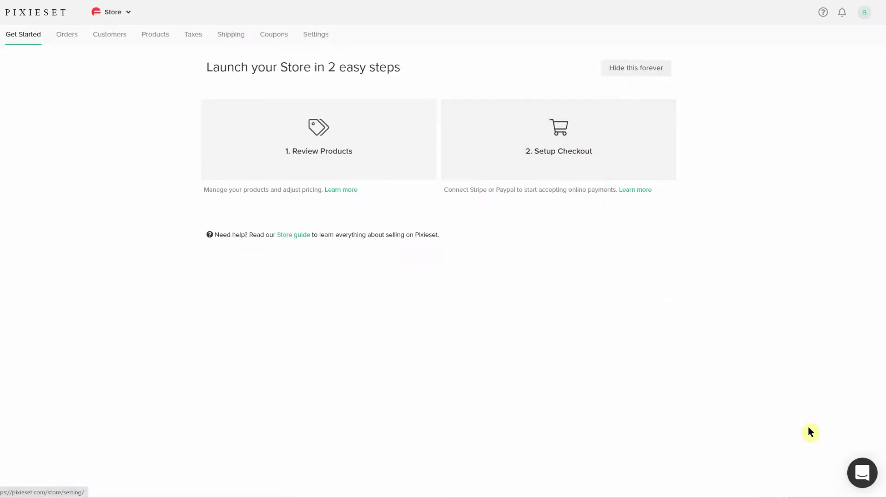
pyautogui.click(861, 473)
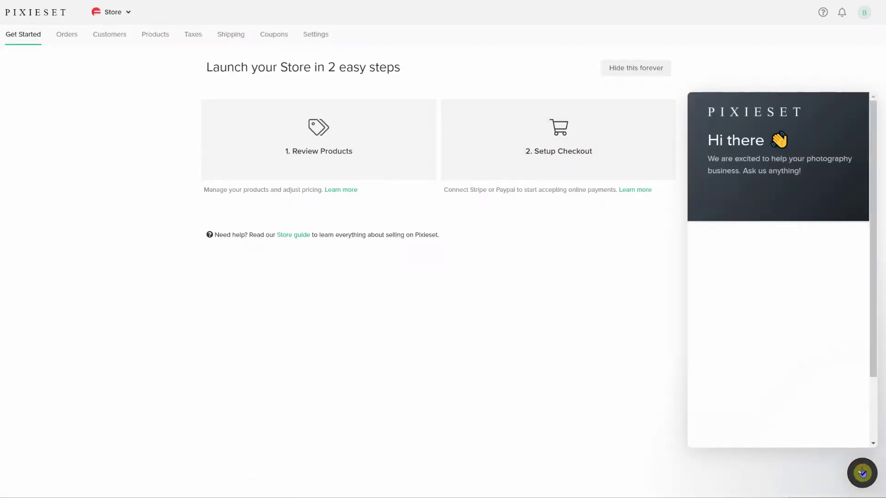
pyautogui.click(862, 473)
pyautogui.click(292, 147)
pyautogui.click(613, 73)
pyautogui.click(409, 168)
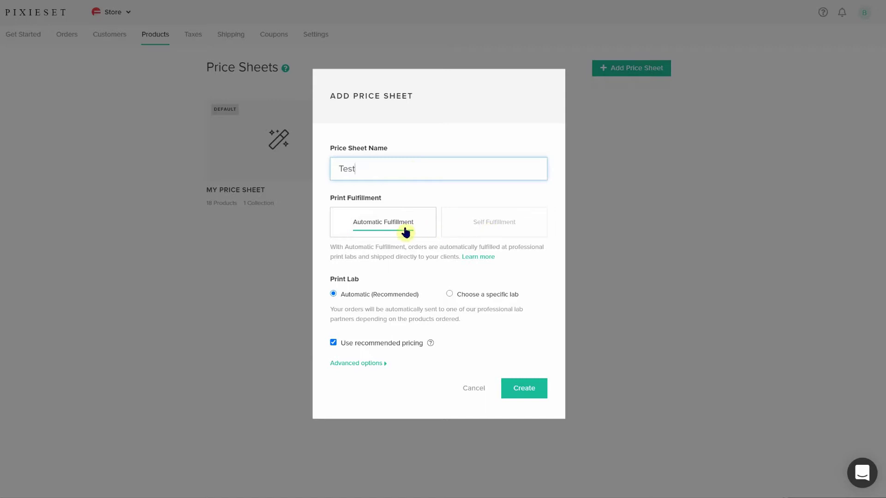
# Step: Keep Automatic Fulfillment with WHCC as the specific lab and create the Test price sheet
pyautogui.click(469, 229)
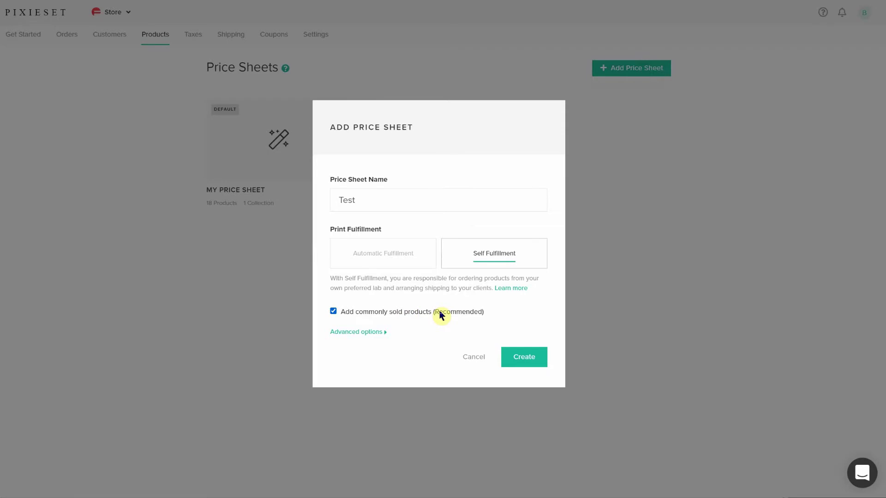
pyautogui.click(400, 251)
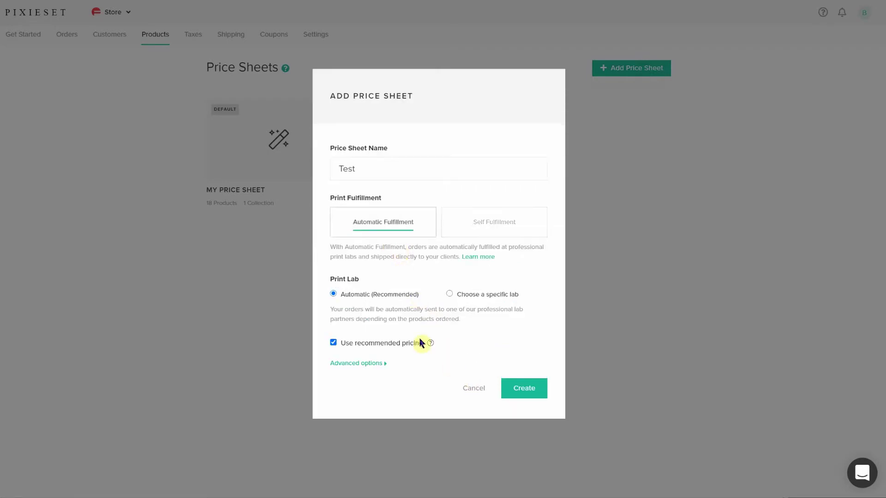
pyautogui.click(449, 294)
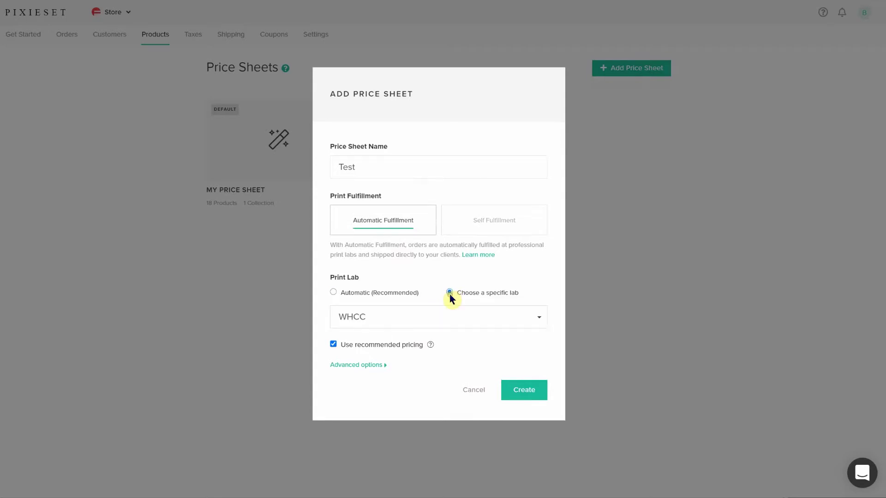
pyautogui.click(451, 319)
pyautogui.click(452, 319)
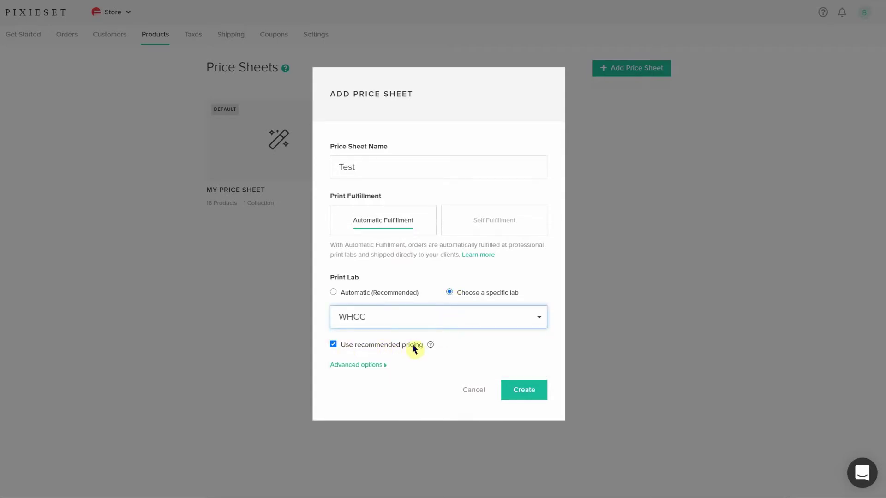
pyautogui.click(516, 393)
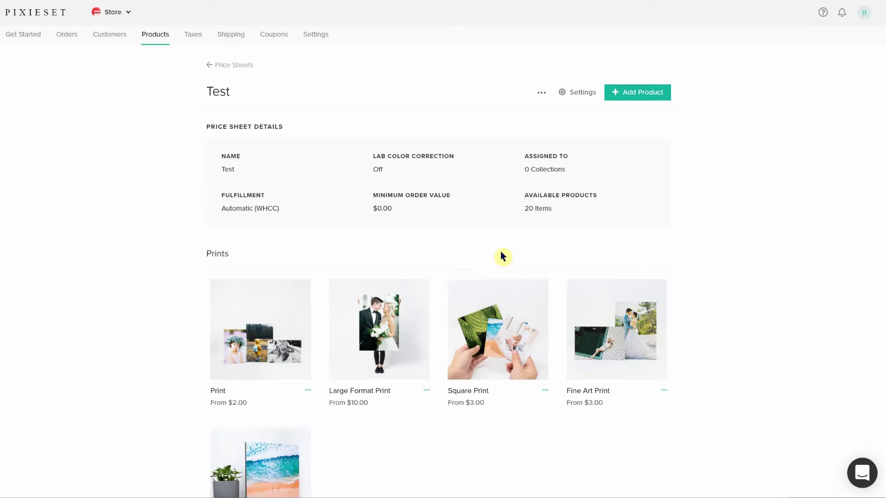
pyautogui.scroll(-4, 457, 257)
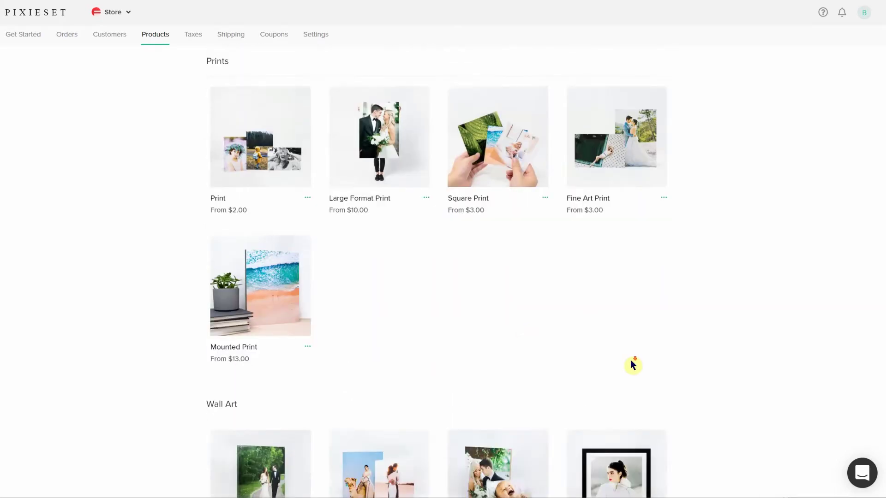
pyautogui.scroll(-5, 662, 358)
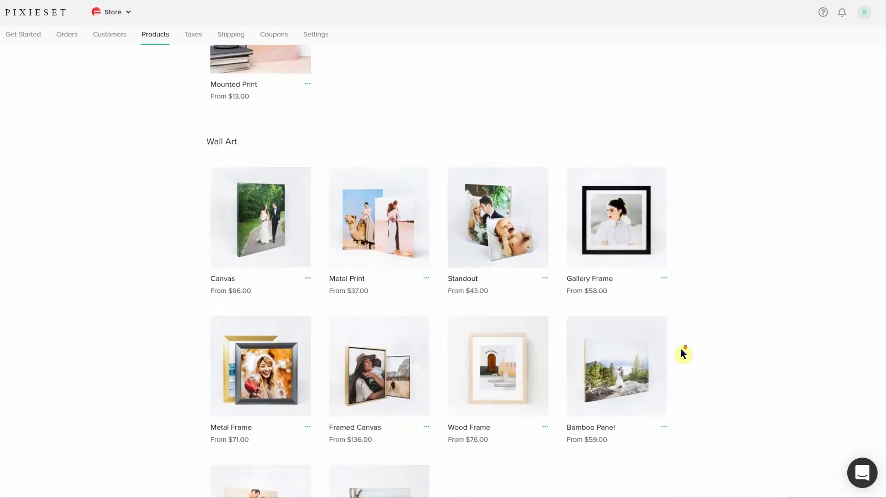
pyautogui.scroll(-7, 684, 354)
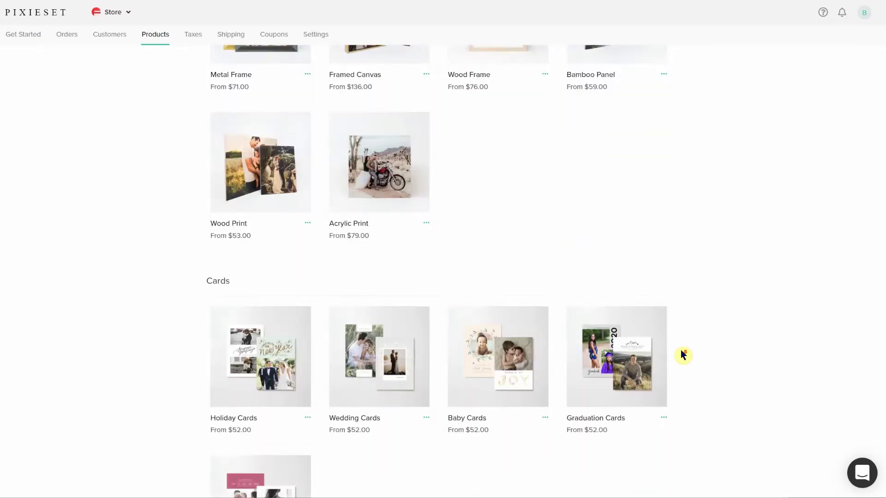
pyautogui.scroll(-2, 683, 354)
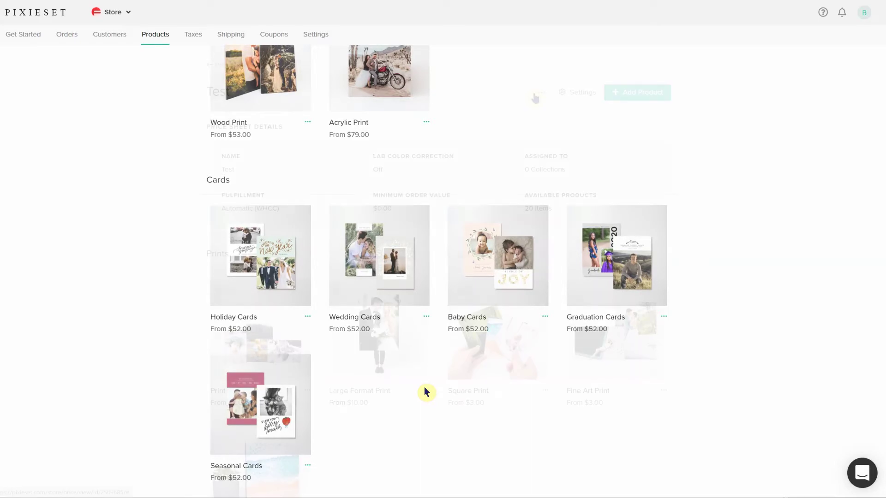
# Step: Apply a 100 percent bulk markup to all products on the price sheet
pyautogui.click(539, 94)
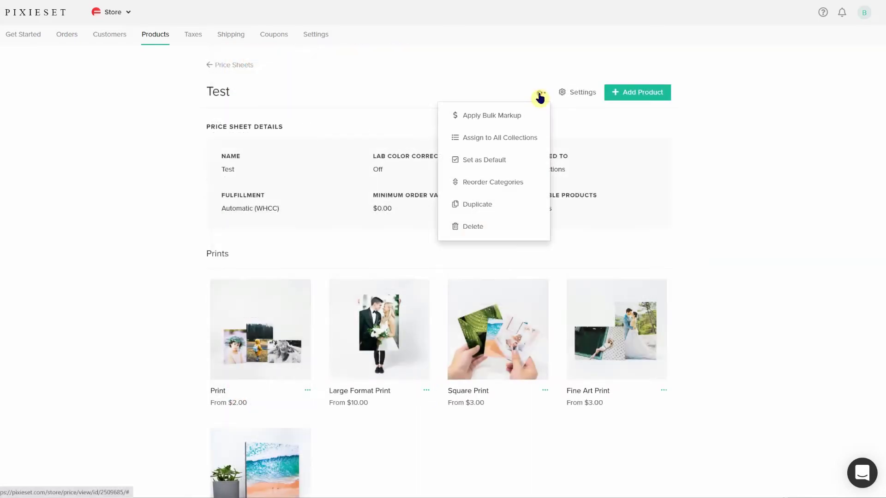
pyautogui.click(500, 121)
pyautogui.click(372, 221)
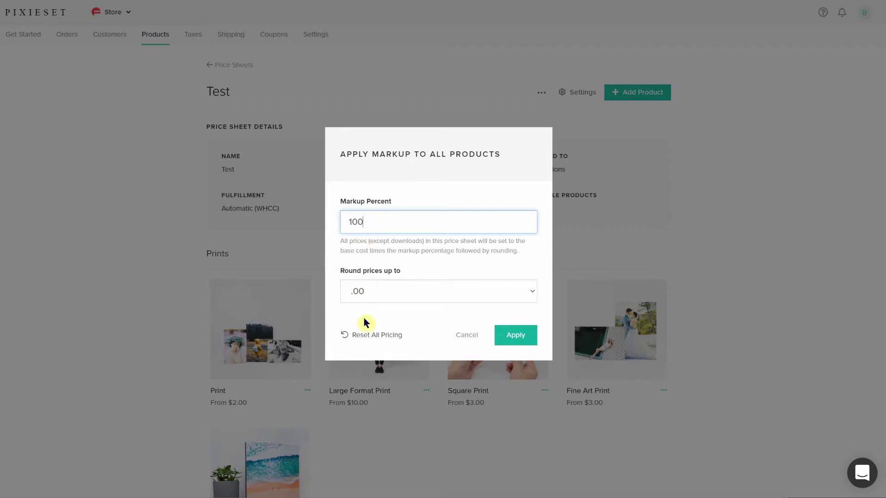
pyautogui.click(509, 339)
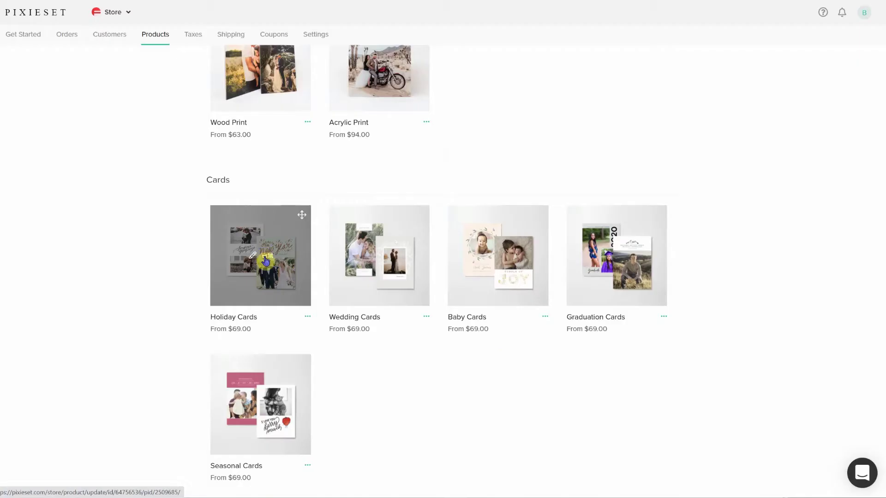
# Step: Give Holiday Cards a 20 percent markup and expand all its pricing variations
pyautogui.click(258, 255)
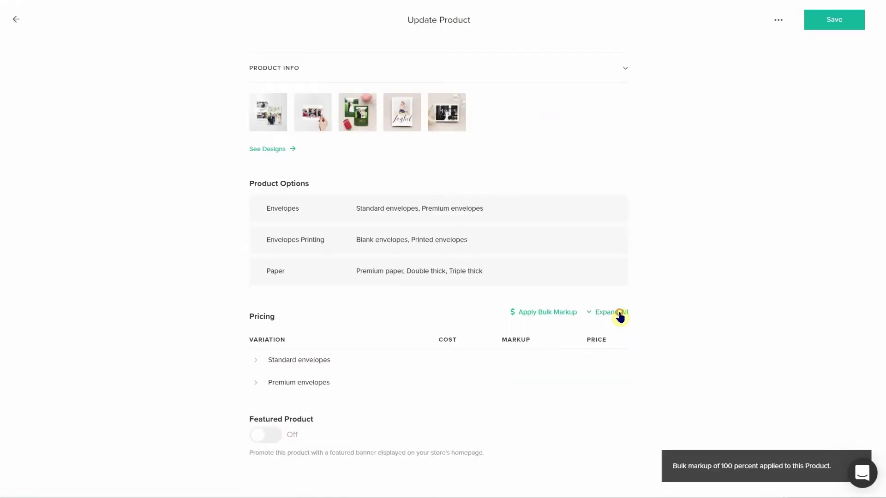
pyautogui.scroll(-3, 758, 330)
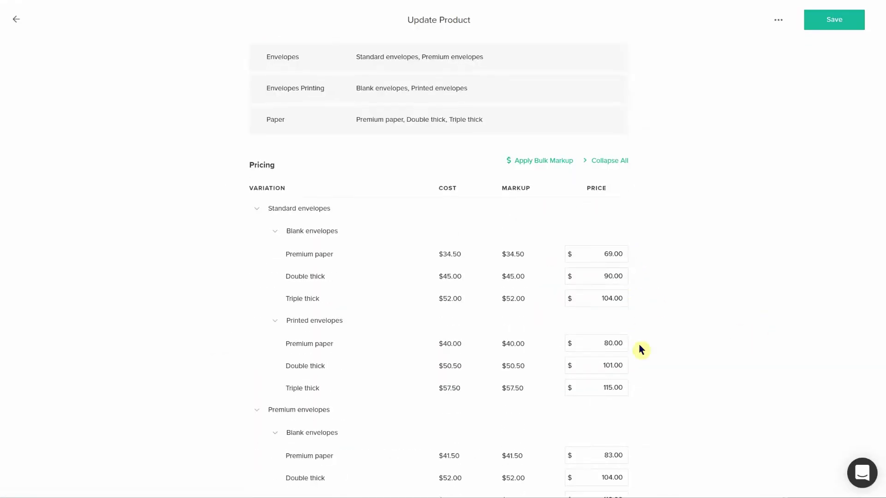
pyautogui.scroll(1, 667, 399)
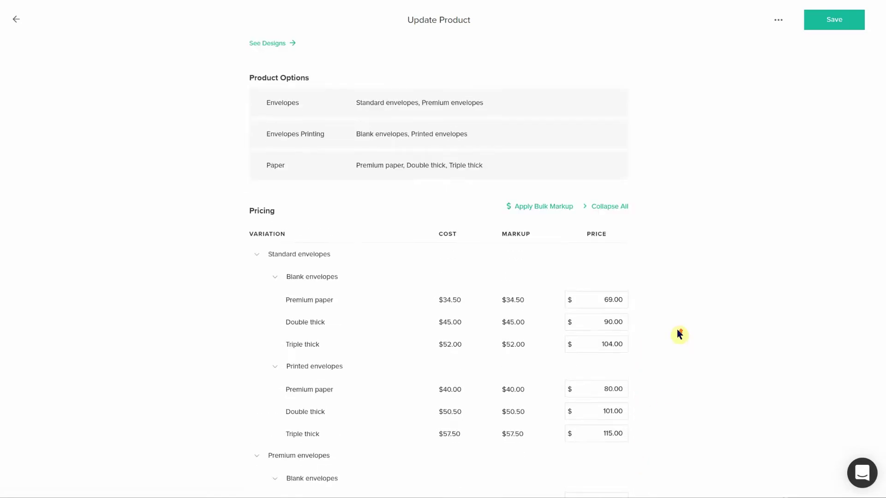
pyautogui.click(560, 212)
pyautogui.click(469, 218)
pyautogui.write('20')
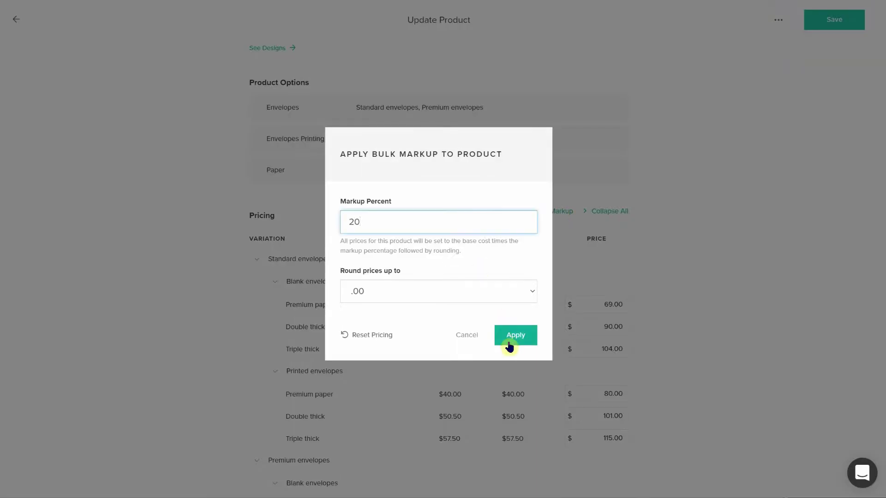
pyautogui.click(512, 339)
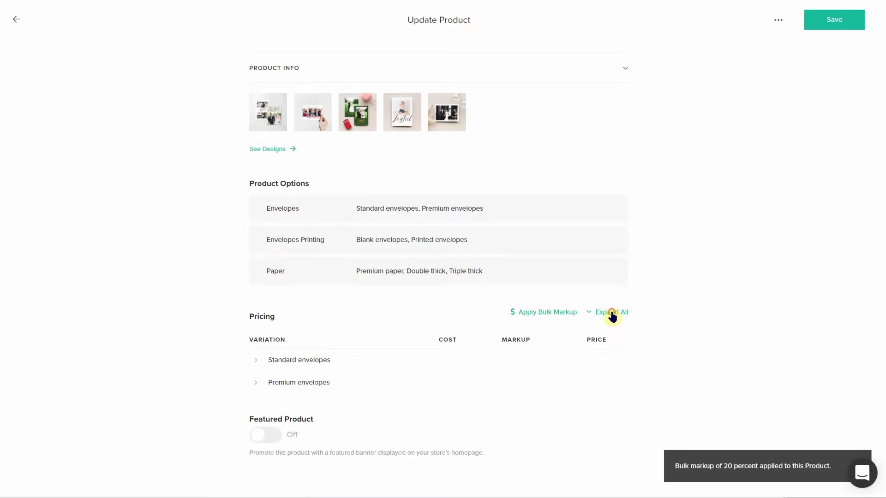
pyautogui.click(612, 314)
pyautogui.scroll(-1, 711, 375)
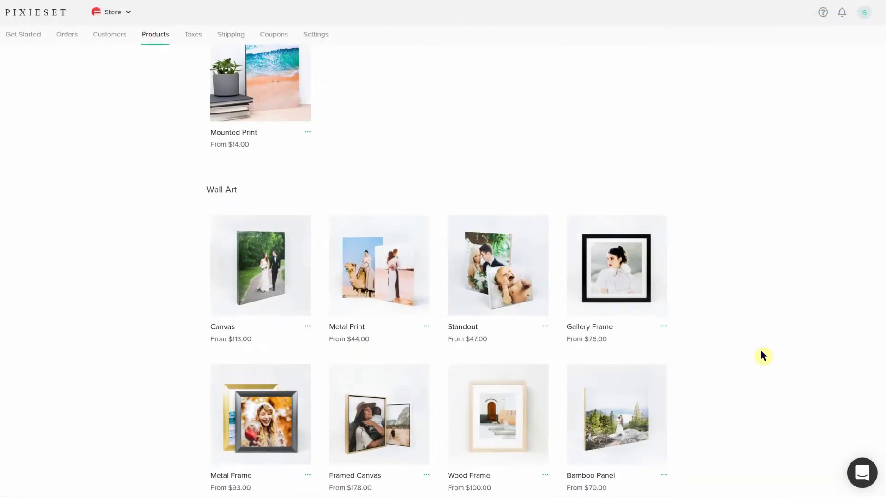
pyautogui.scroll(-4, 763, 356)
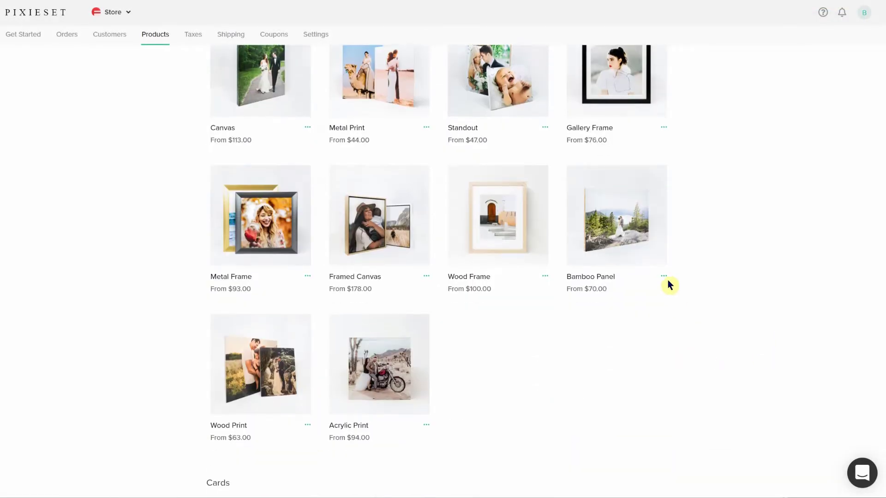
# Step: Use each product's menu to hide Bamboo Panel, Wood Frame, Acrylic Print and Wood Print
pyautogui.click(663, 277)
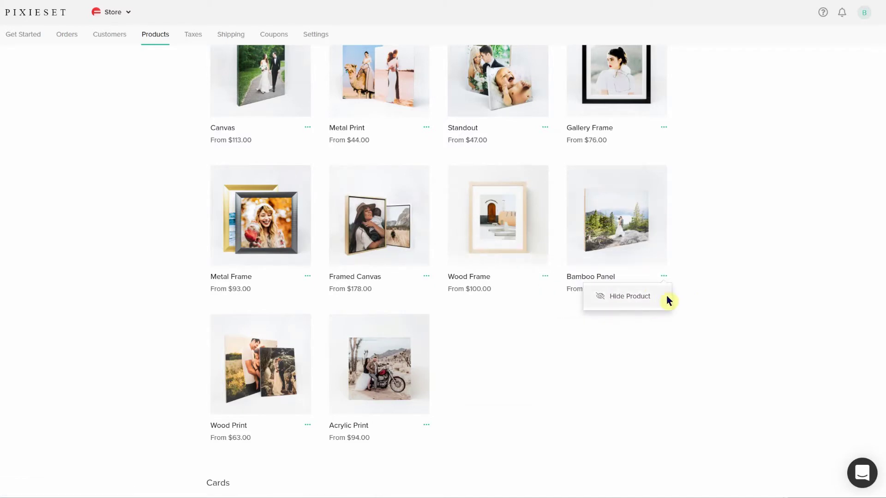
pyautogui.click(648, 301)
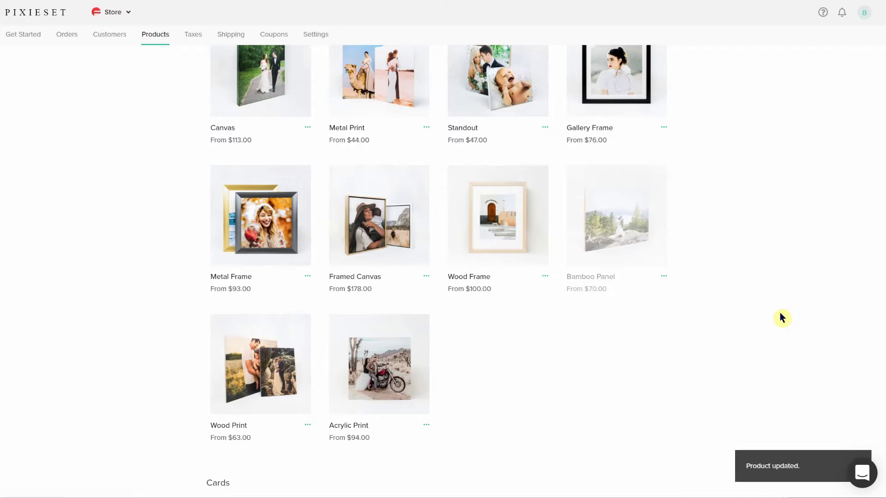
pyautogui.click(545, 278)
pyautogui.click(529, 301)
pyautogui.click(426, 425)
pyautogui.click(405, 444)
pyautogui.click(308, 425)
pyautogui.click(289, 445)
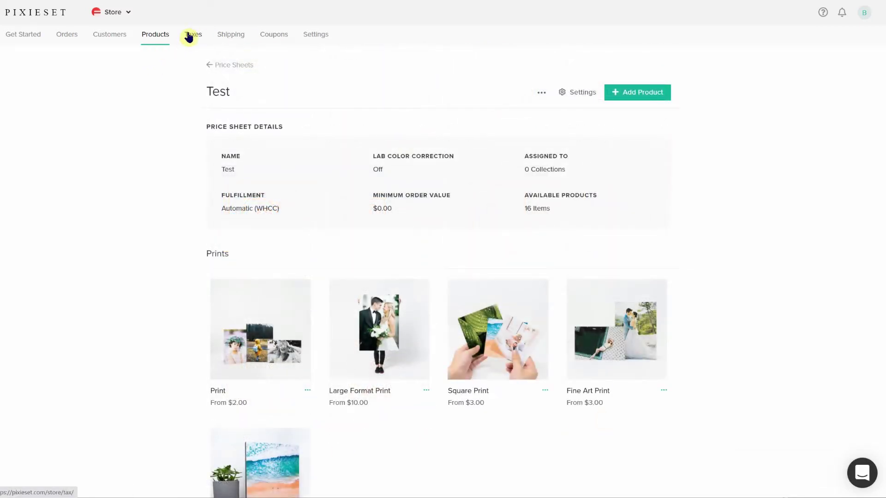
# Step: Step through the Pixieset store's Taxes, Shipping and Coupons settings
pyautogui.click(189, 37)
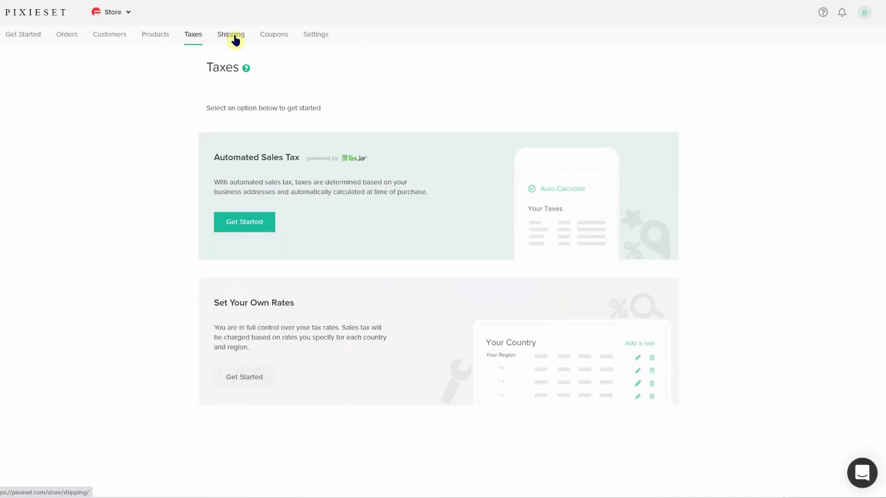
pyautogui.click(235, 41)
pyautogui.click(268, 39)
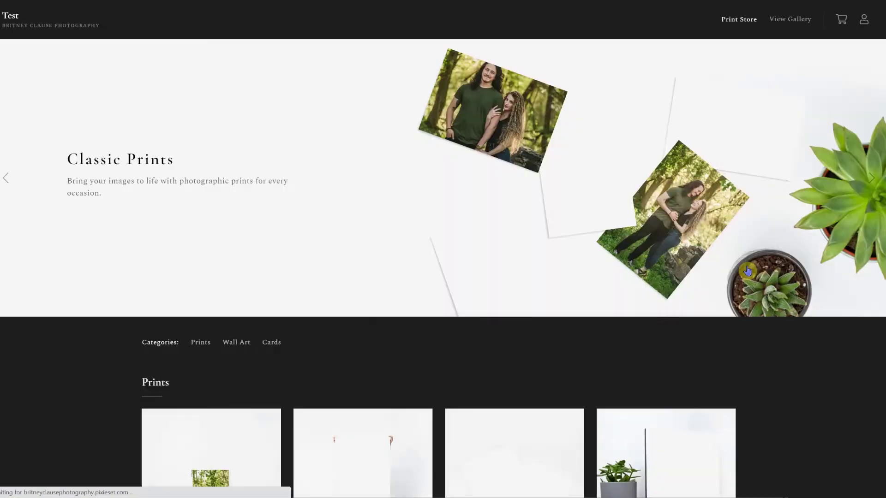
# Step: Advance the Print Store banner through its featured products to Gallery Frames and Wood Frames
pyautogui.click(871, 179)
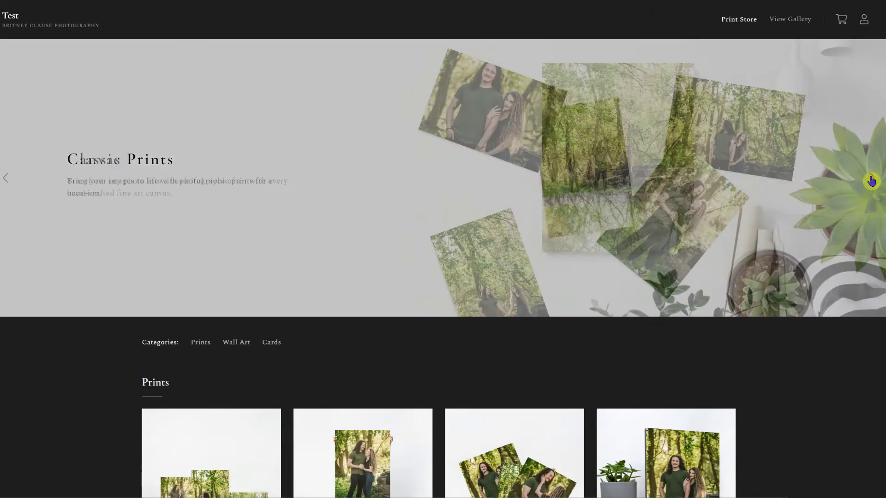
pyautogui.click(871, 180)
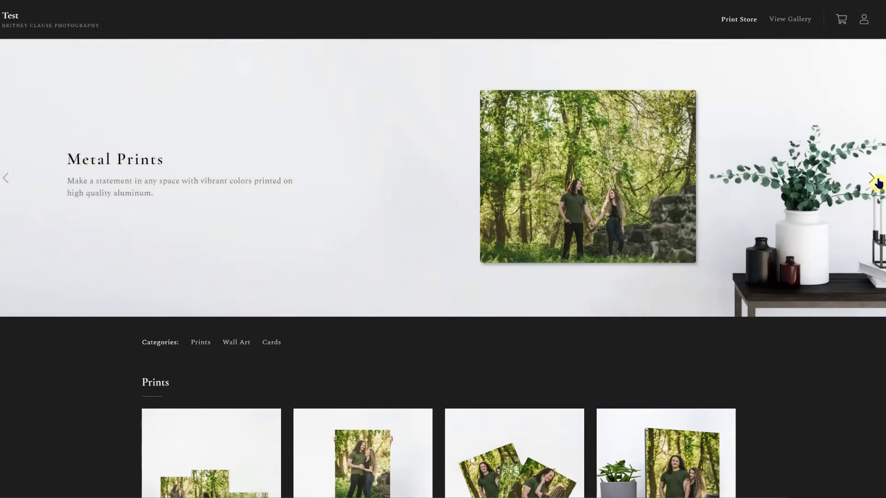
pyautogui.click(875, 181)
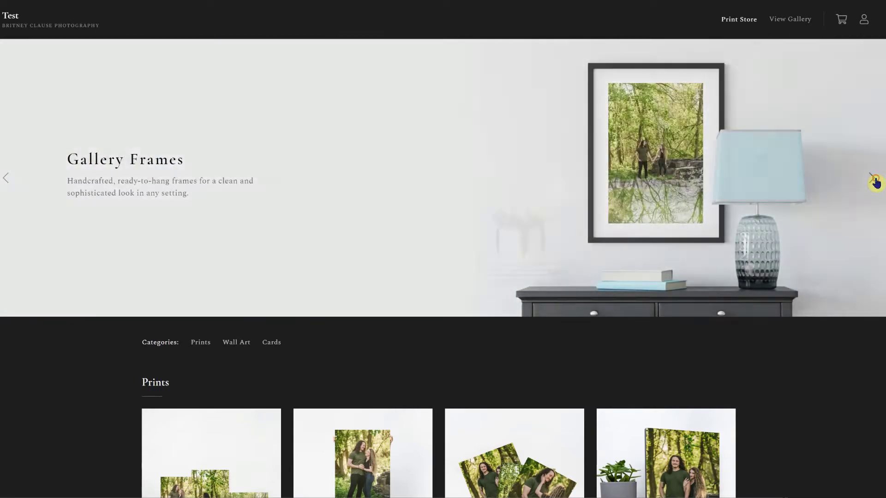
pyautogui.click(874, 183)
# Step: Scroll past the Prints, Wall Art and Cards categories and open the Print product page
pyautogui.scroll(-10, 774, 374)
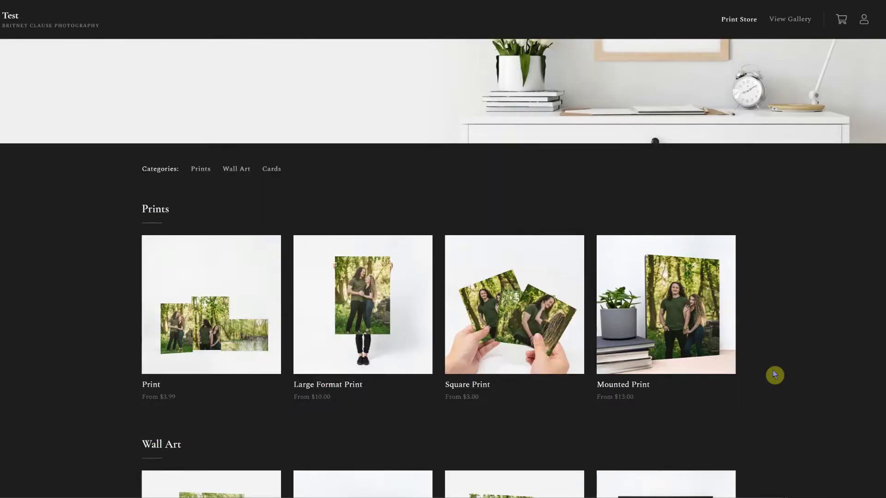
pyautogui.scroll(-10, 775, 372)
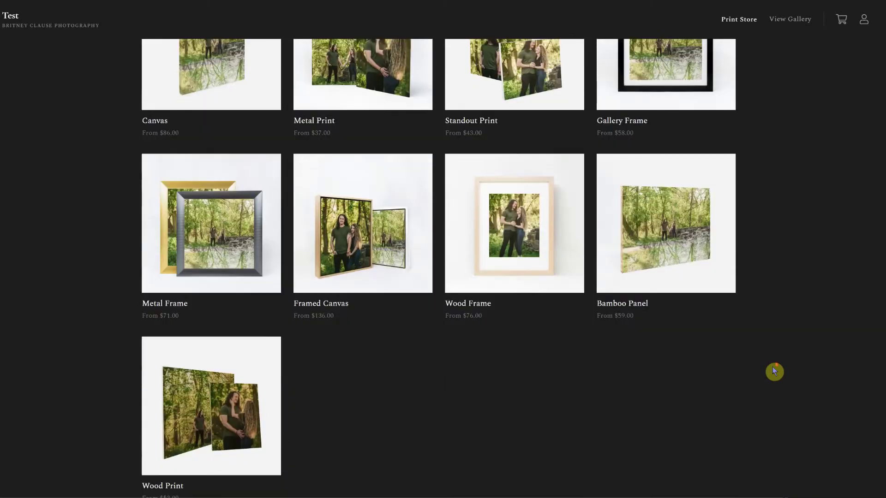
pyautogui.scroll(-3, 775, 372)
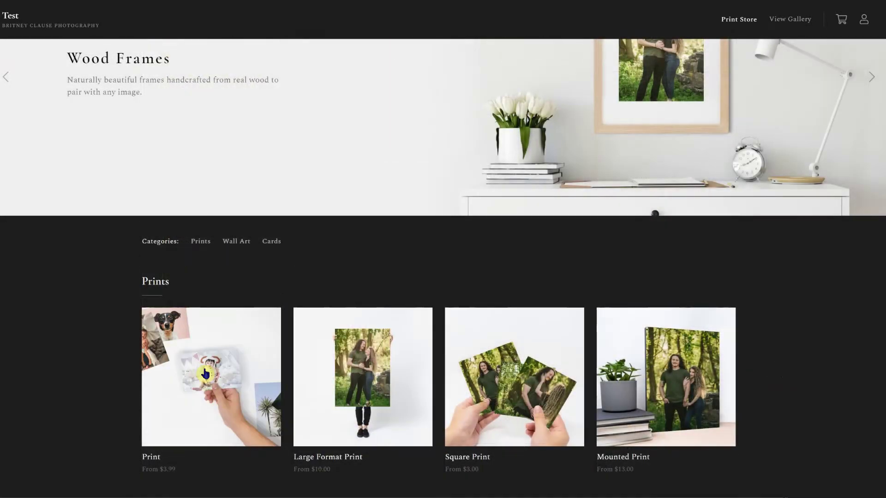
pyautogui.click(206, 374)
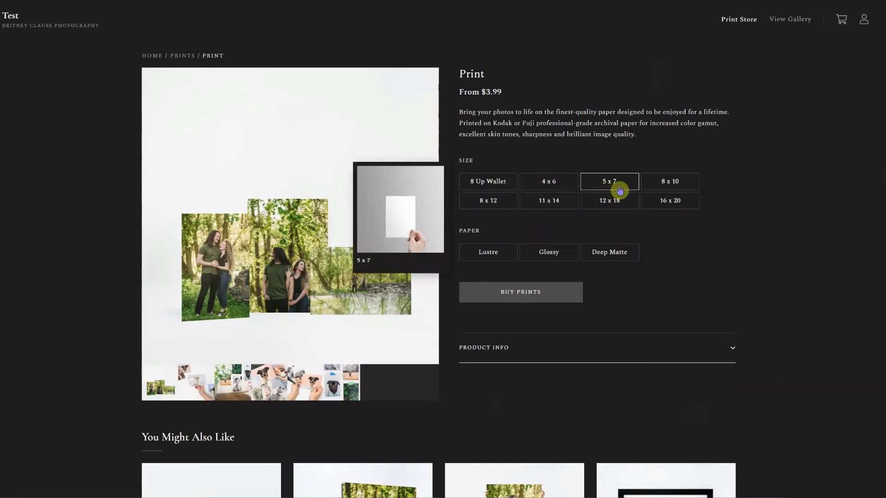
# Step: Choose the 16 x 20 size for the Print product, still priced from $3.99
pyautogui.click(669, 188)
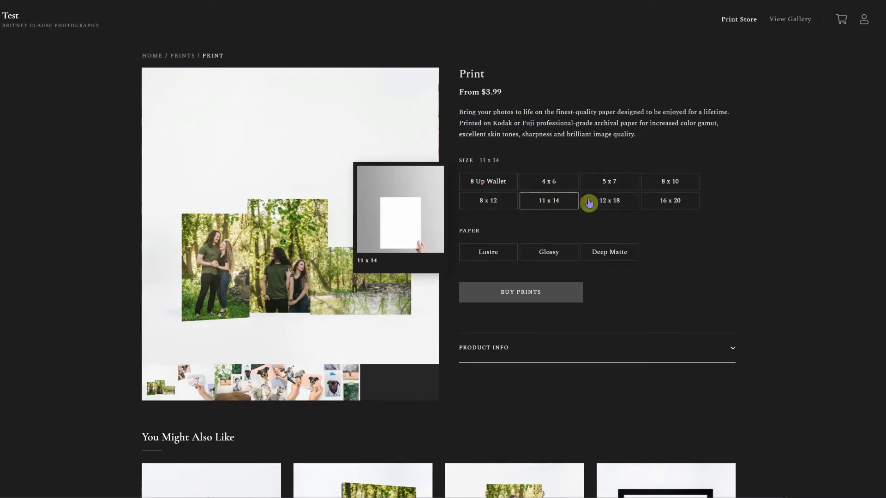
pyautogui.scroll(-2, 652, 203)
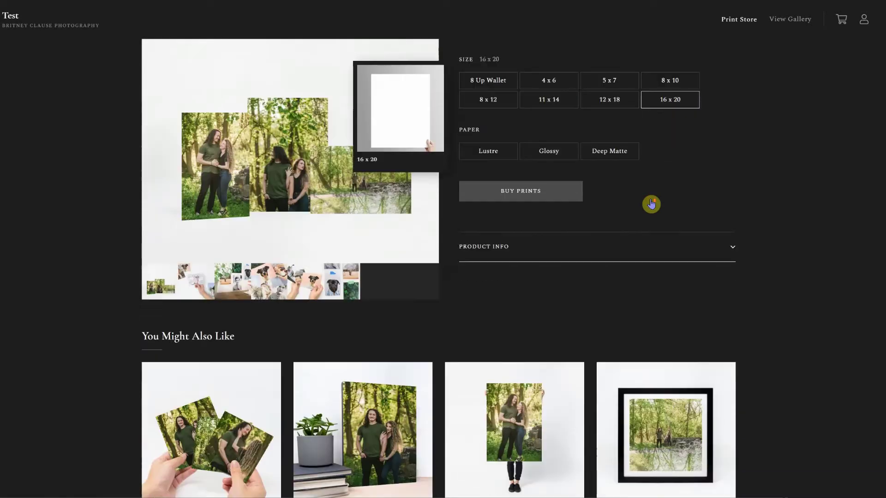
pyautogui.scroll(1, 652, 203)
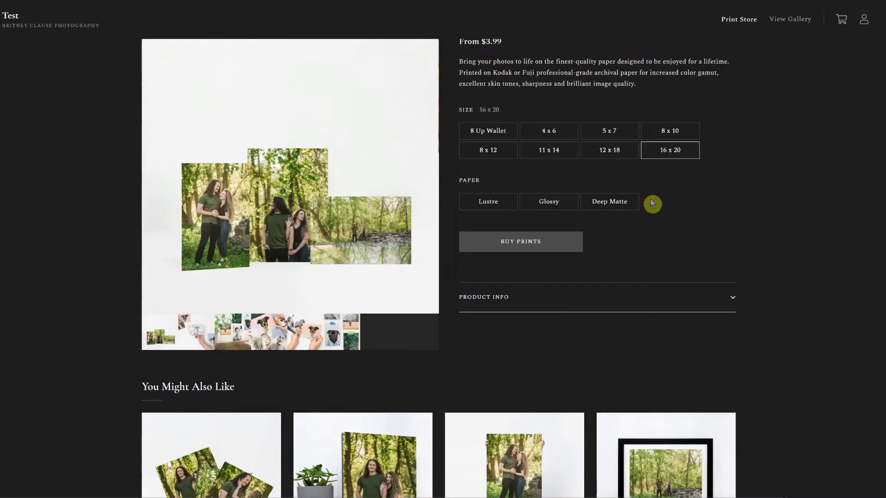
pyautogui.scroll(1, 652, 203)
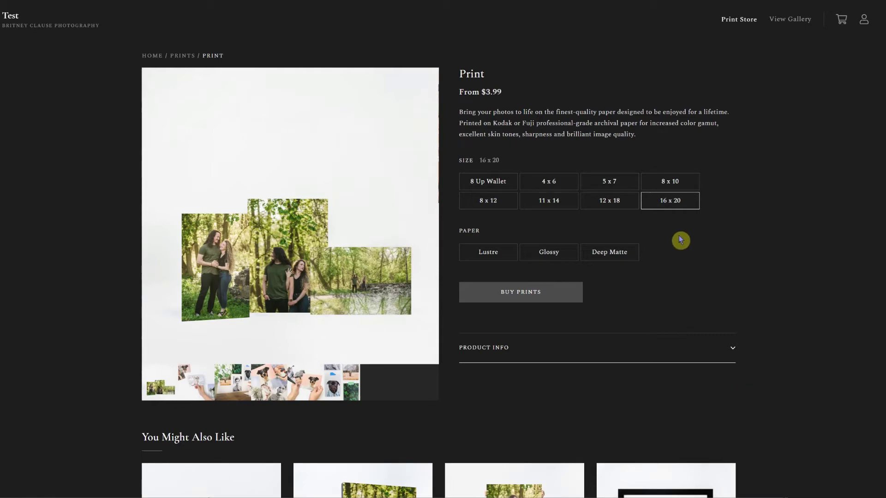
pyautogui.moveTo(554, 209)
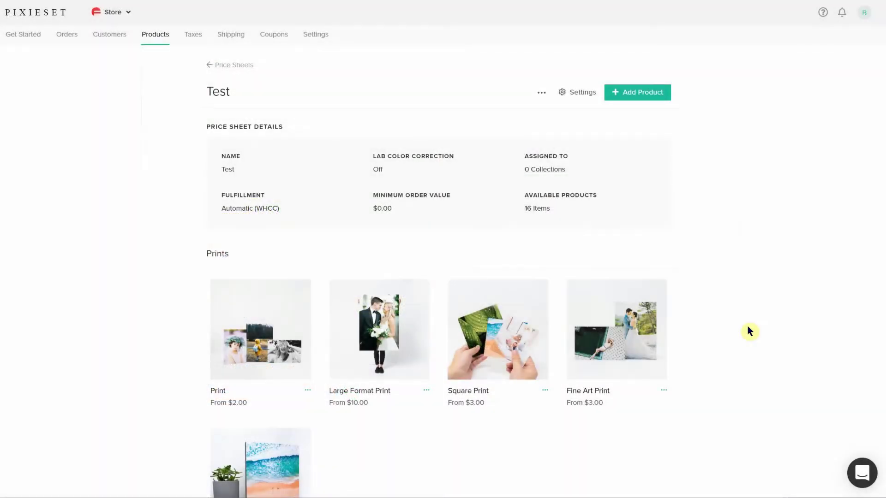
pyautogui.scroll(-5, 749, 332)
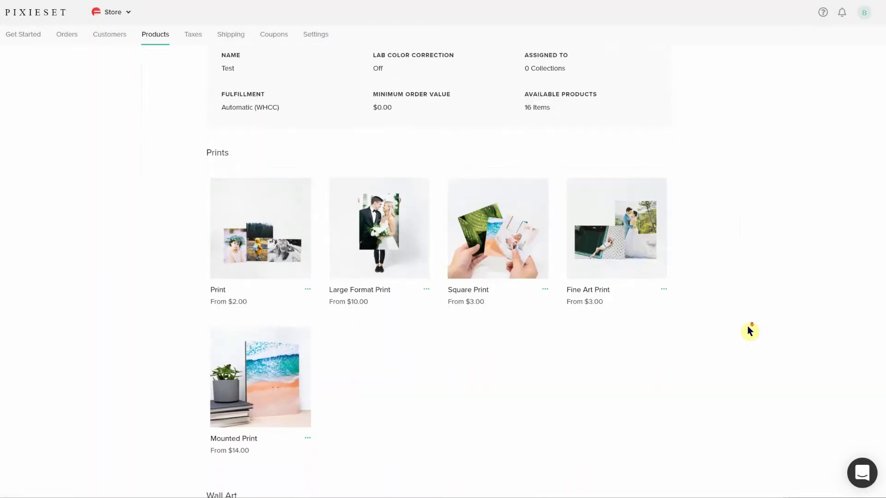
pyautogui.scroll(-6, 749, 331)
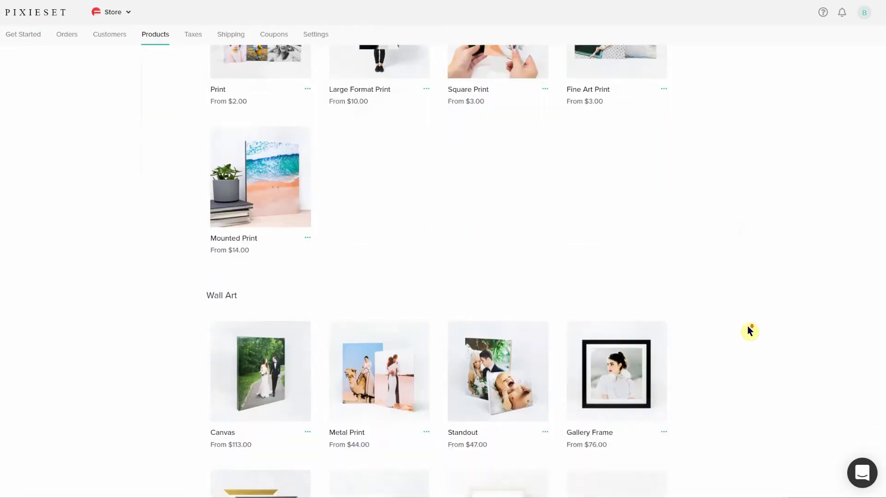
pyautogui.scroll(-2, 749, 332)
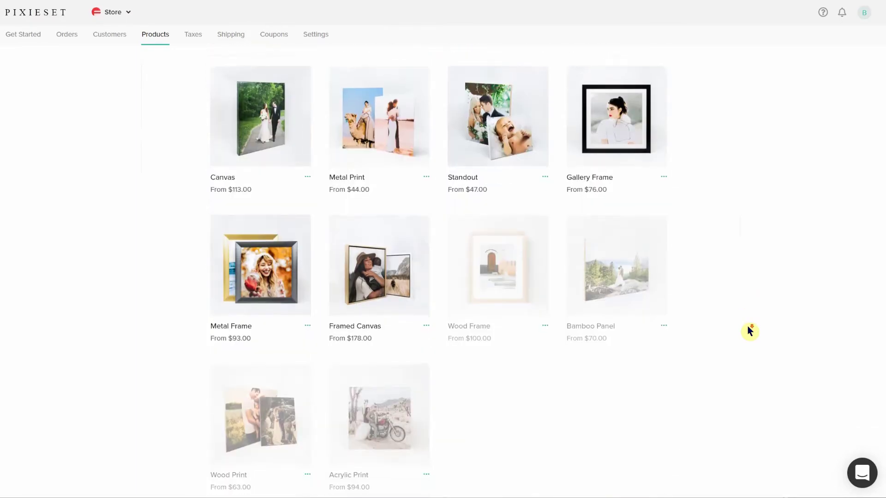
pyautogui.scroll(-5, 749, 331)
pyautogui.scroll(-5, 749, 331)
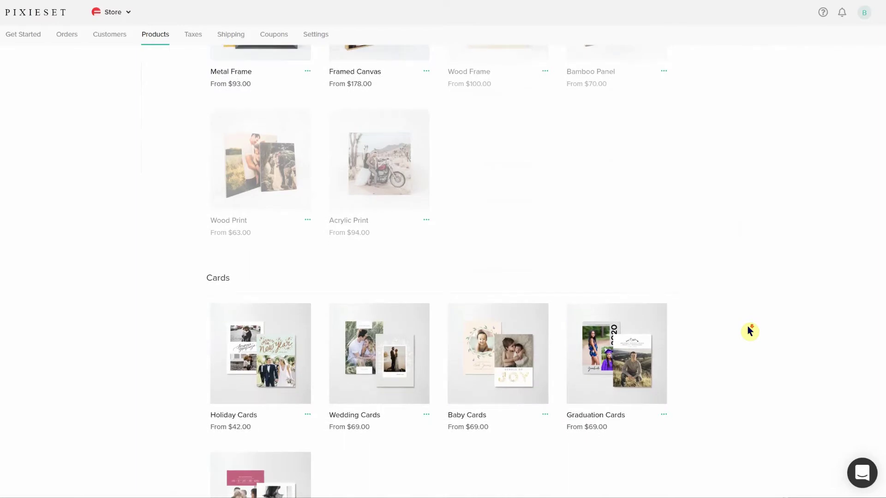
pyautogui.scroll(5, 749, 331)
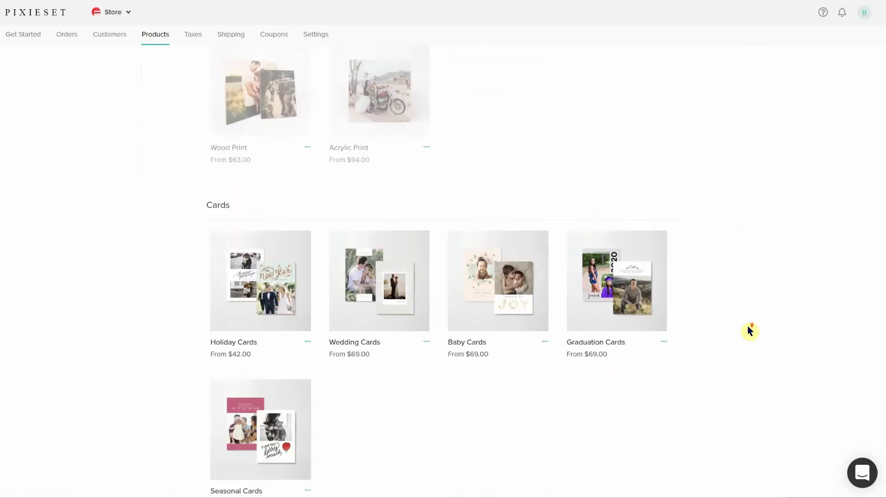
pyautogui.scroll(8, 749, 332)
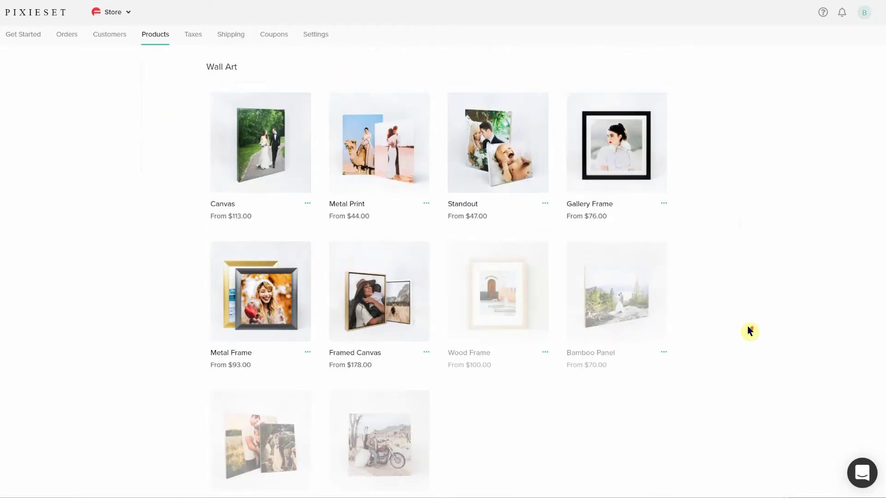
pyautogui.scroll(7, 749, 331)
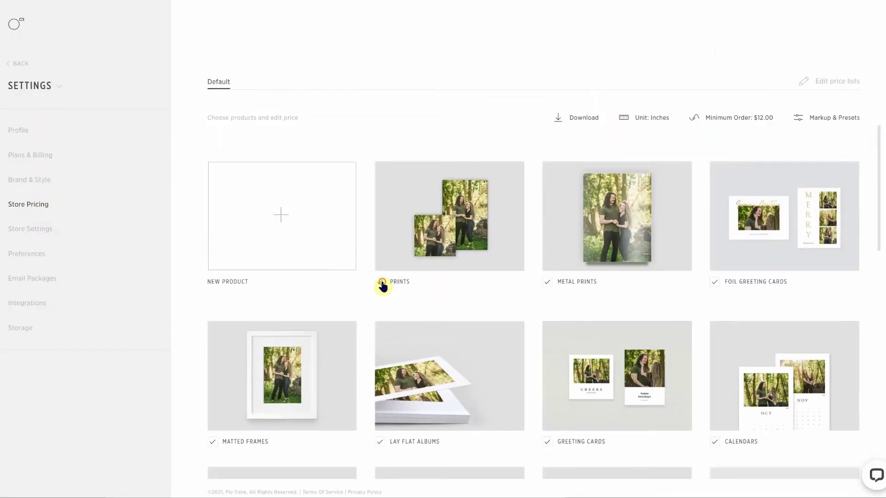
# Step: Try a locked Store Pricing option to trigger the plan-upgrade notice
pyautogui.click(382, 283)
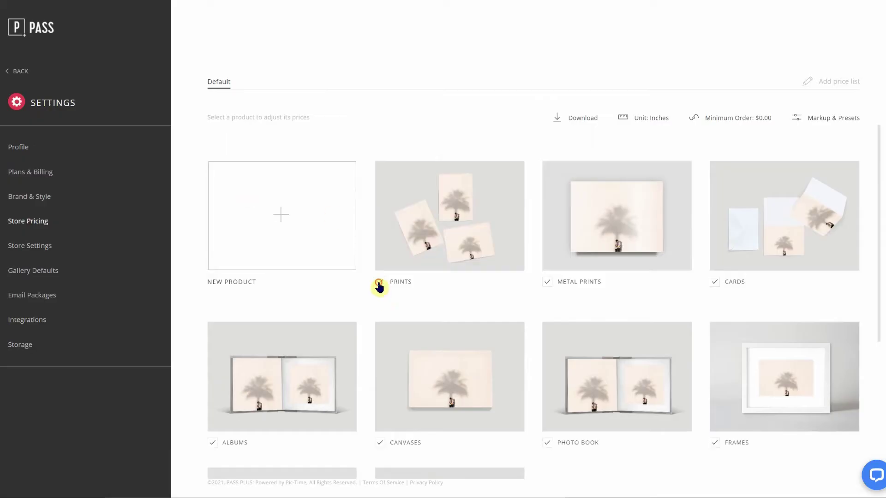
# Step: After trying the Prints toggle, open the TEST gallery's Sales Campaigns and its sales-automation Learn More article
pyautogui.click(378, 284)
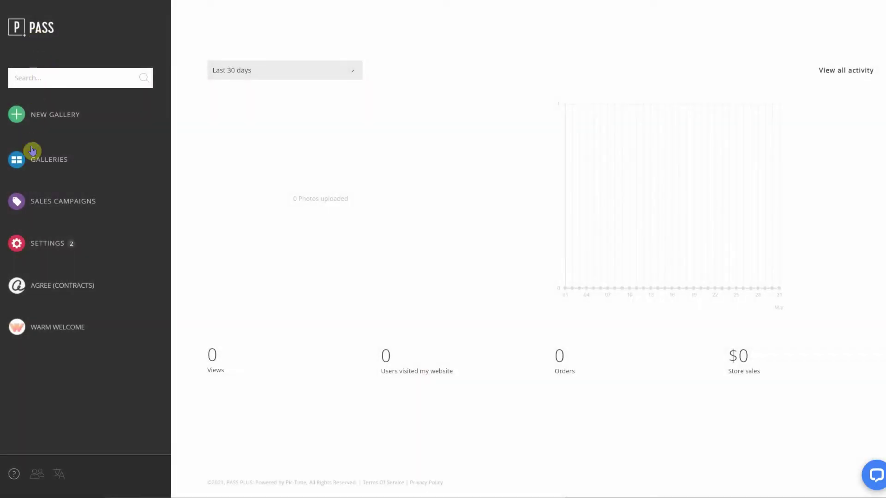
pyautogui.click(41, 164)
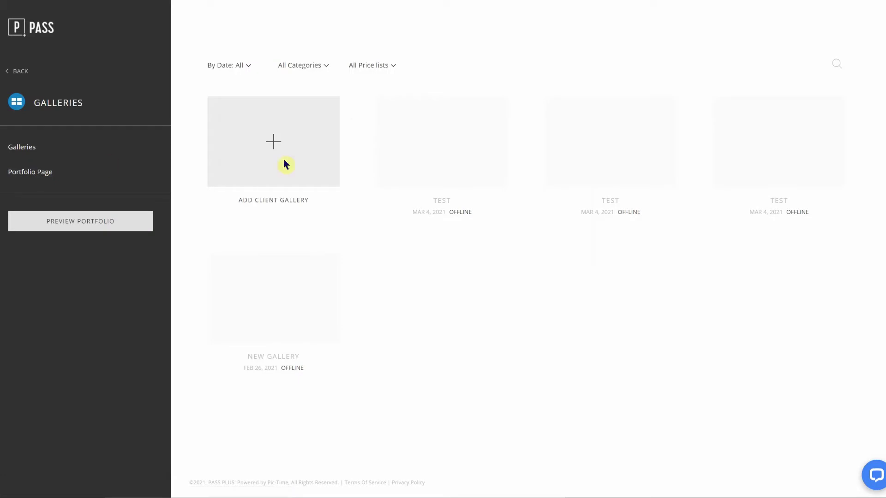
pyautogui.click(431, 162)
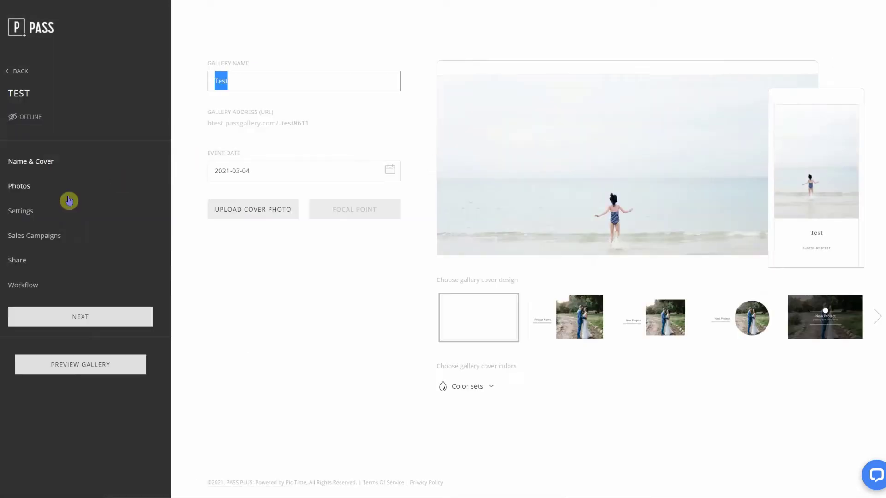
pyautogui.click(45, 241)
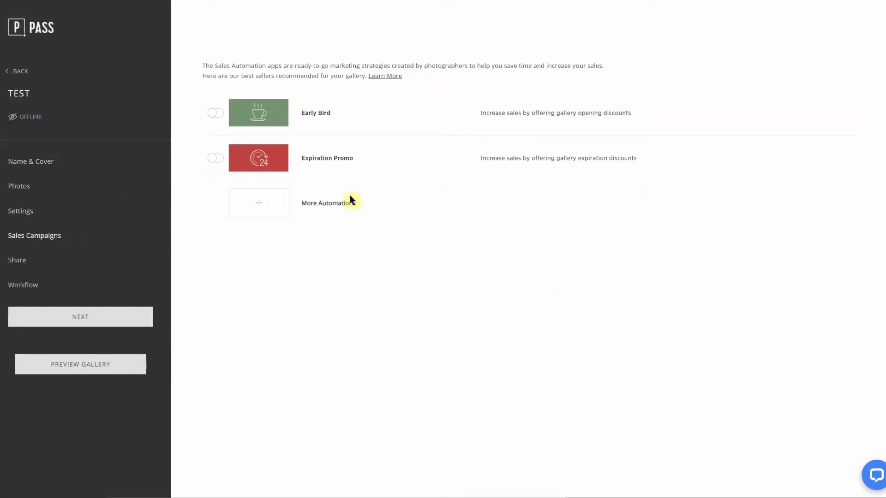
pyautogui.click(387, 78)
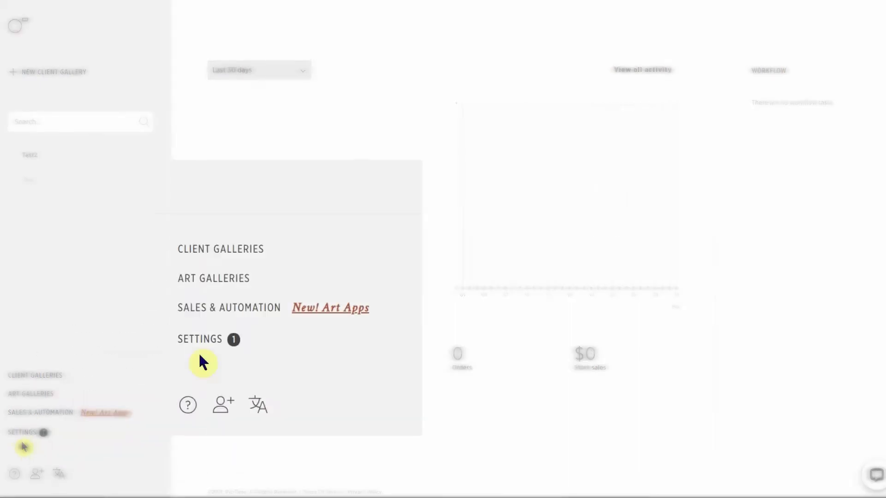
# Step: Go to Settings > Store Pricing, dismiss Markup & Presets unchanged, and scroll the product grid
pyautogui.click(21, 434)
pyautogui.click(20, 438)
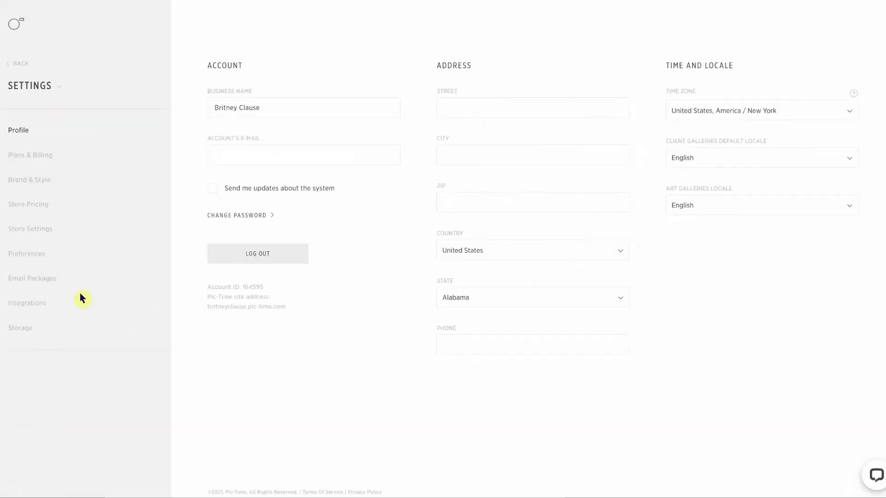
pyautogui.click(39, 208)
pyautogui.scroll(-8, 447, 273)
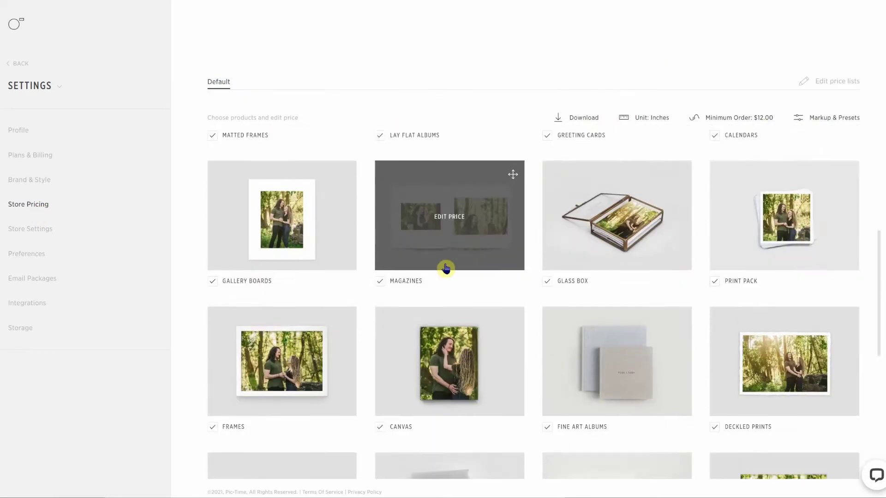
pyautogui.scroll(8, 449, 298)
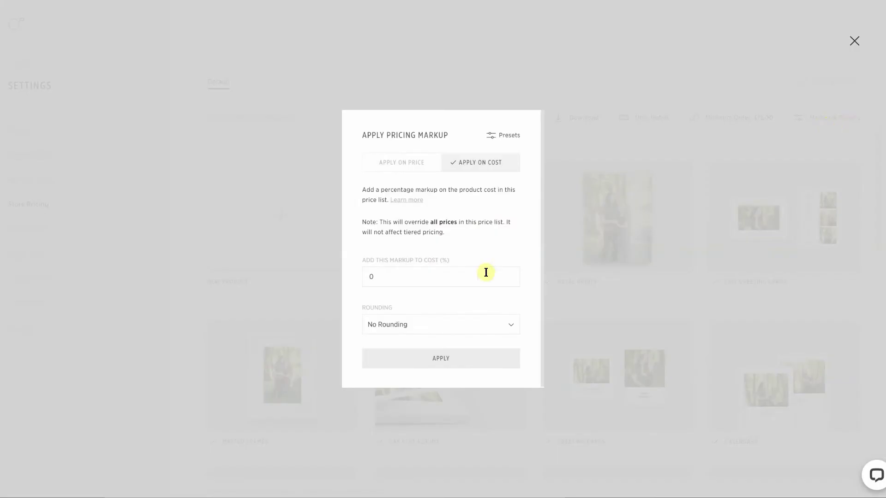
pyautogui.press('Escape')
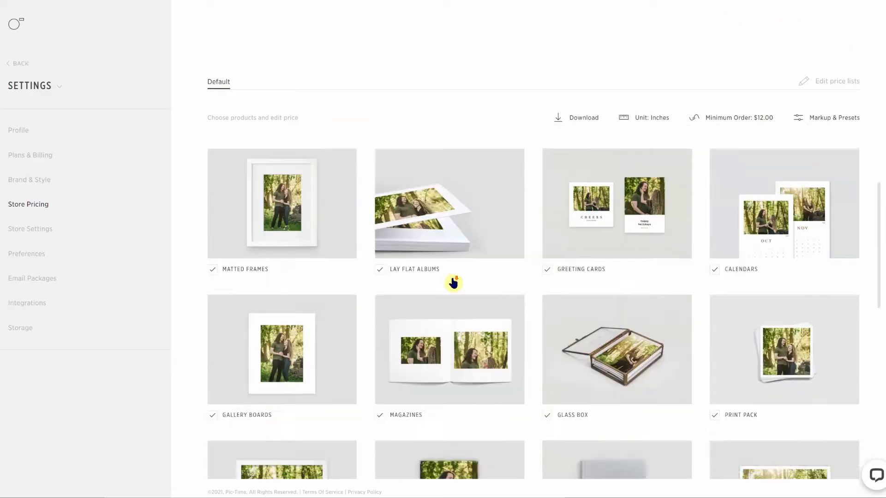
pyautogui.scroll(-6, 455, 282)
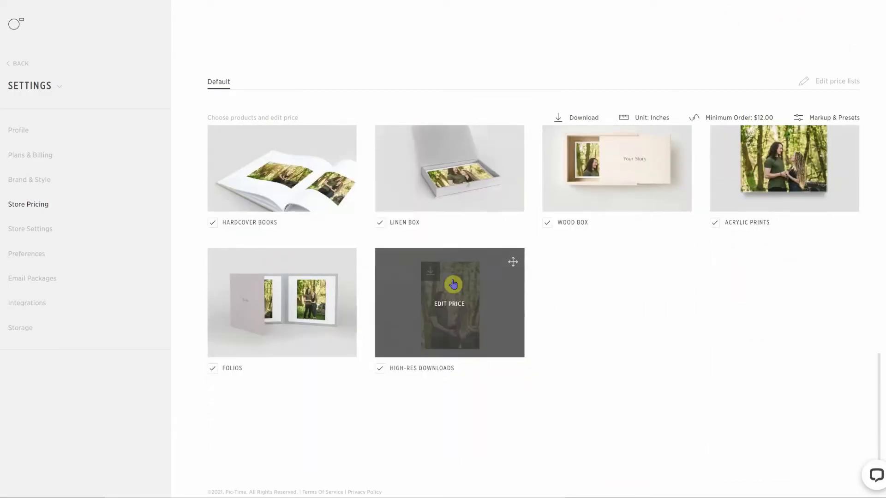
pyautogui.scroll(9, 452, 281)
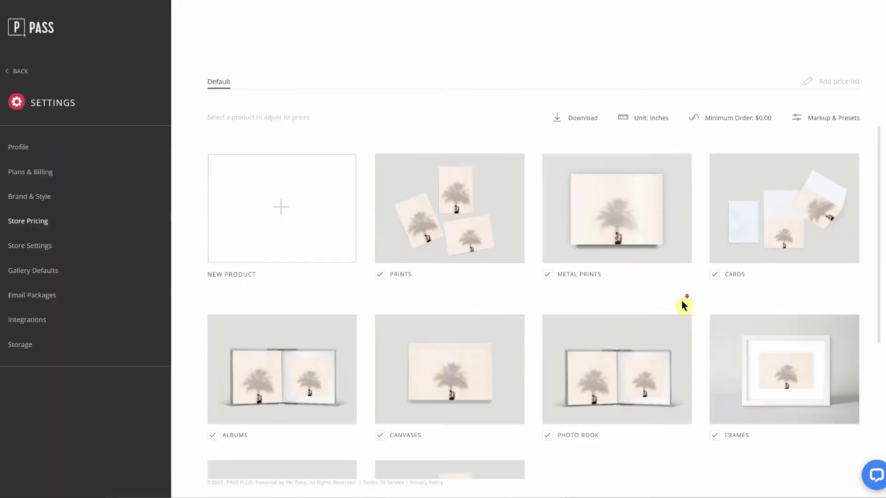
pyautogui.scroll(-3, 683, 302)
pyautogui.scroll(5, 684, 307)
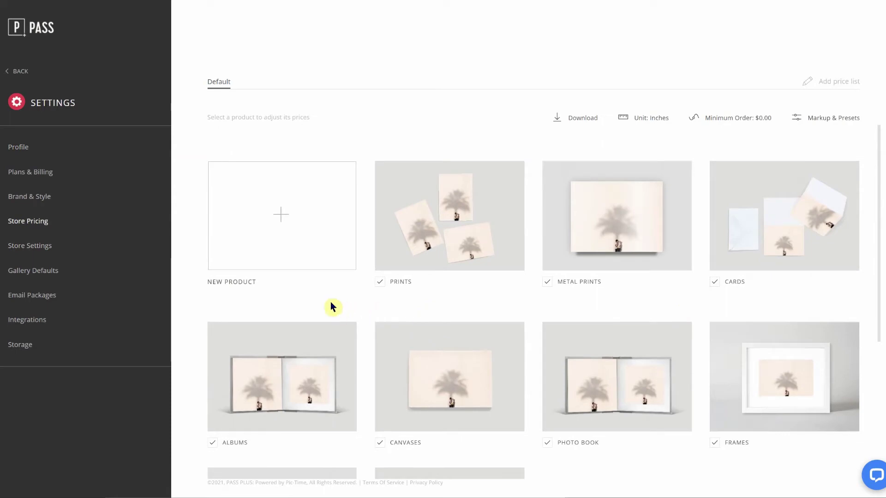
pyautogui.click(279, 222)
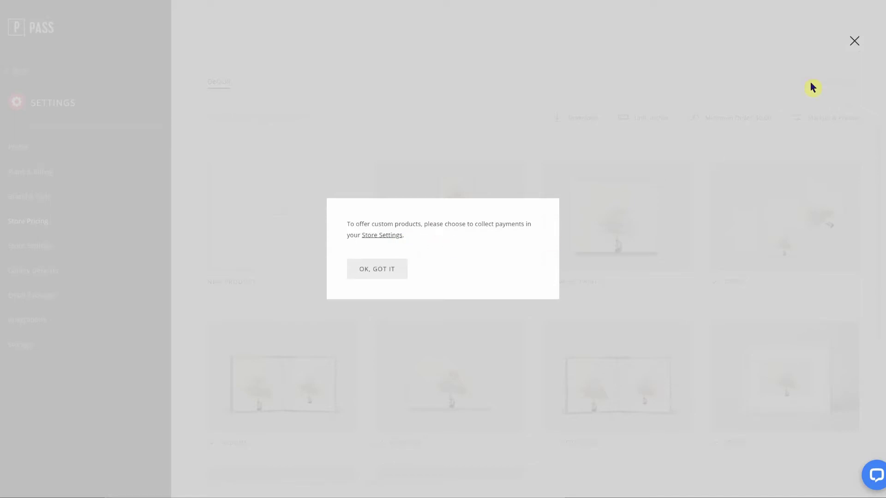
pyautogui.click(858, 46)
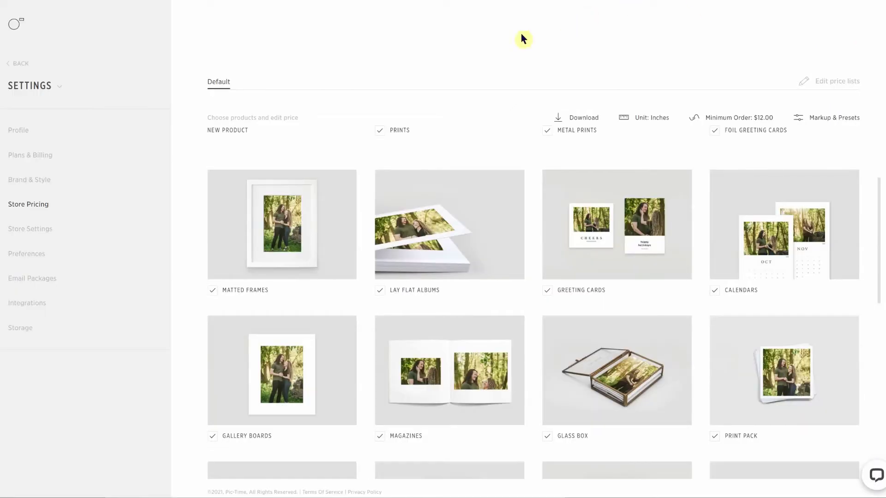
# Step: Scroll the Store Pricing grid and open the Prints tile's Semi Gloss pricing table
pyautogui.scroll(3, 541, 375)
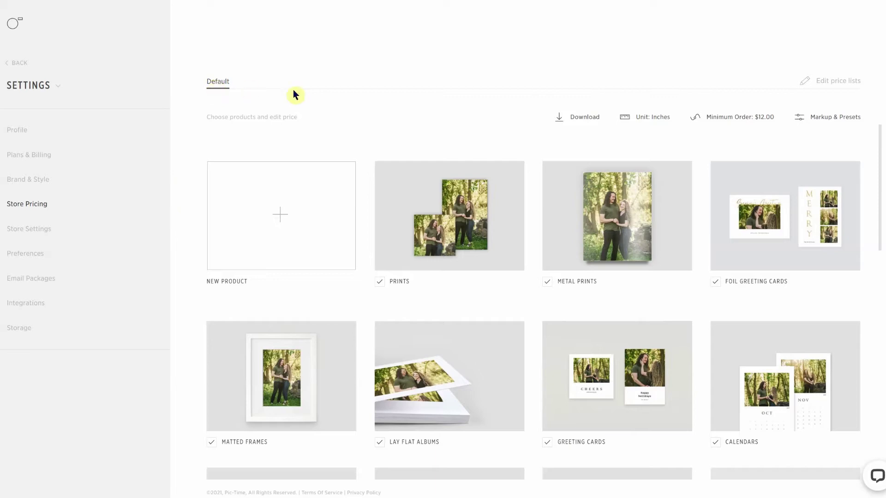
pyautogui.scroll(-4, 392, 199)
pyautogui.scroll(-7, 397, 218)
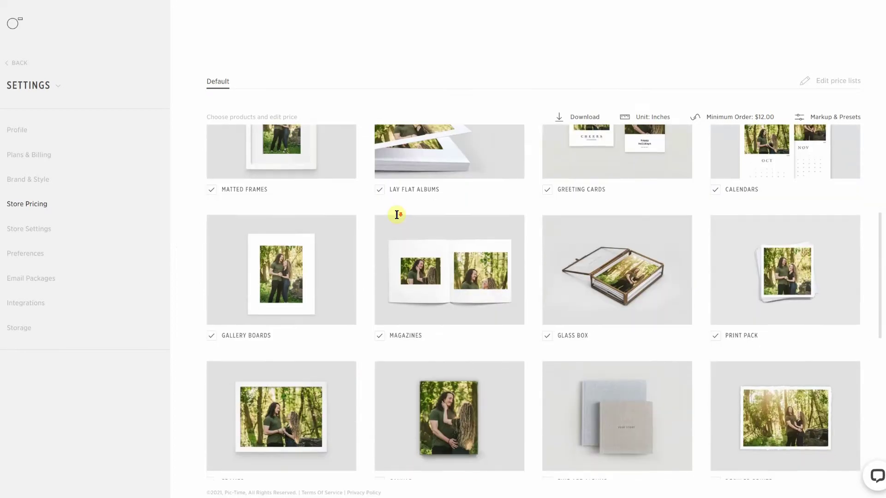
pyautogui.scroll(-3, 396, 215)
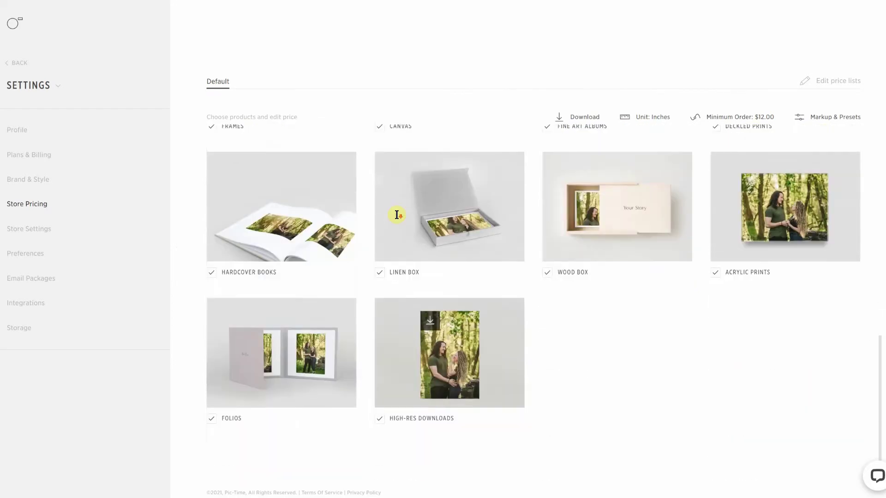
pyautogui.scroll(8, 396, 215)
pyautogui.scroll(6, 397, 215)
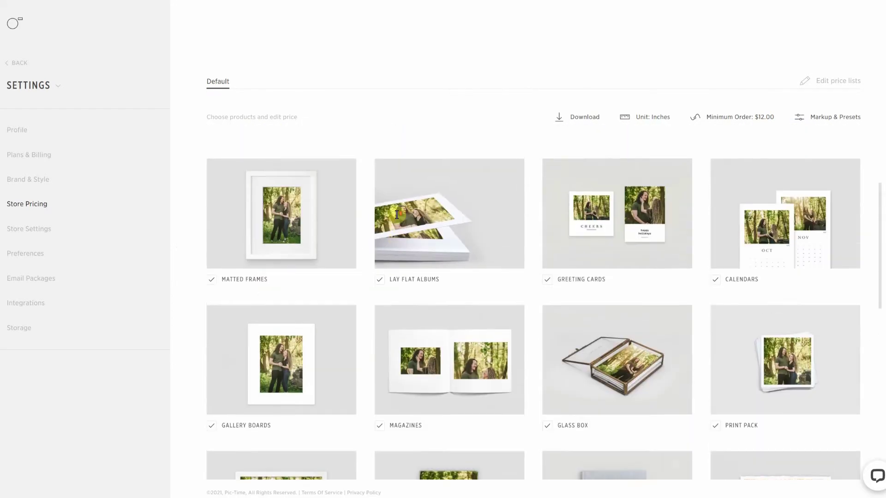
pyautogui.click(395, 214)
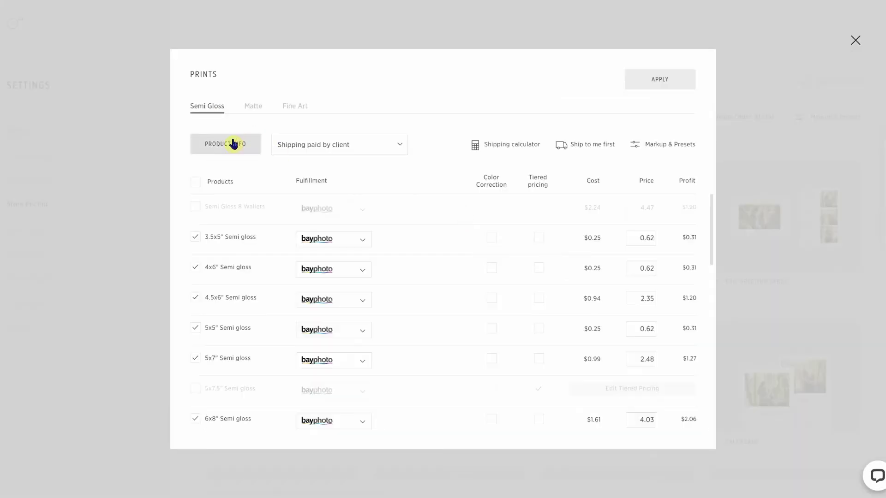
# Step: Set whcc as the lab for all Semi Gloss print sizes
pyautogui.click(228, 144)
pyautogui.click(210, 386)
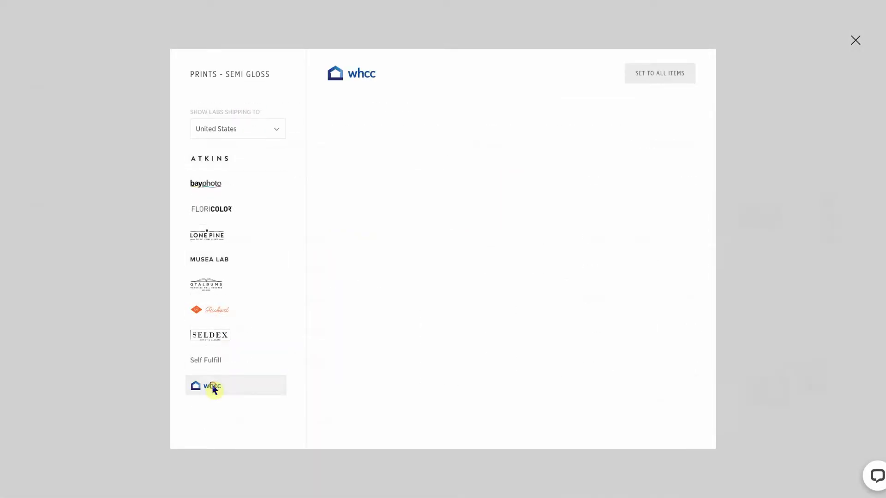
pyautogui.click(677, 74)
pyautogui.click(404, 291)
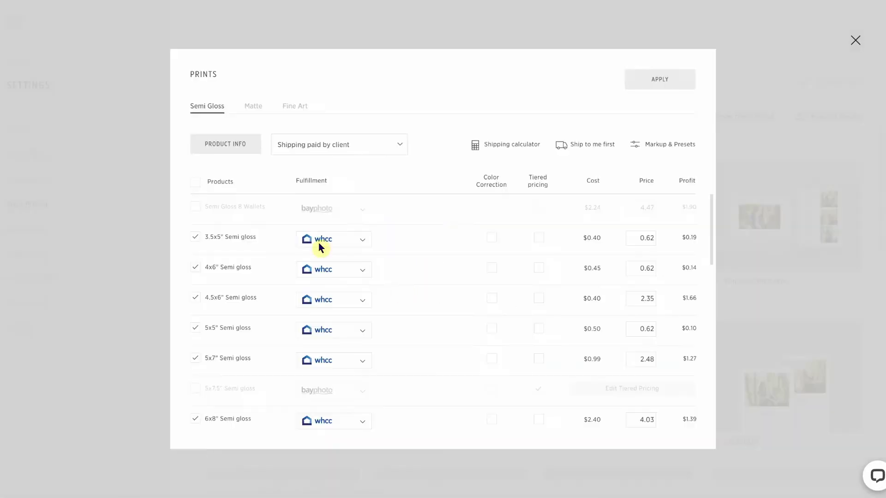
# Step: Set whcc as the lab for all Matte print sizes
pyautogui.click(253, 106)
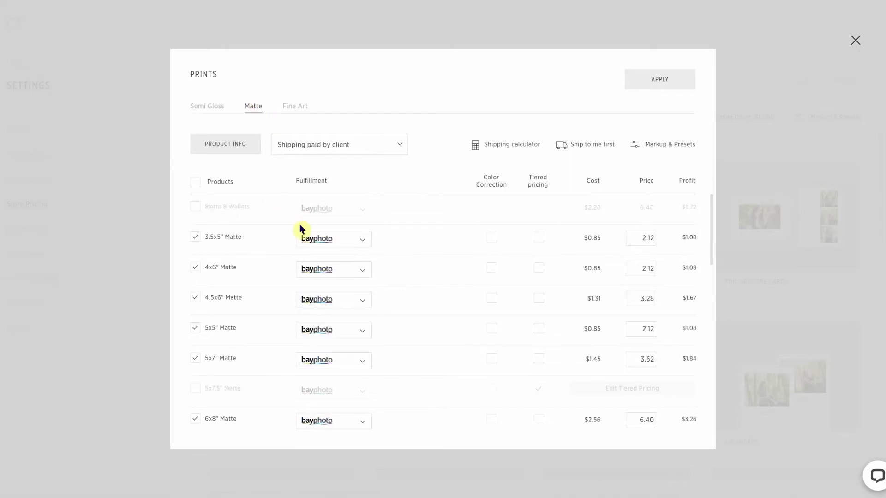
pyautogui.click(236, 145)
pyautogui.click(217, 385)
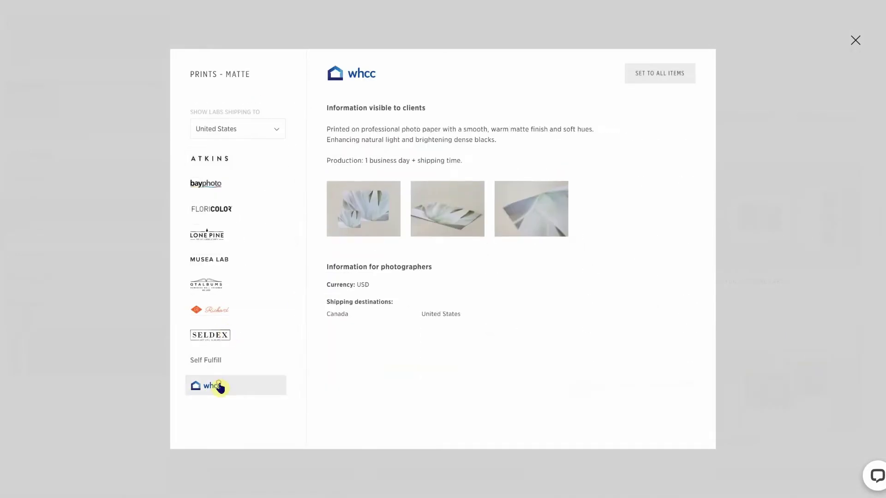
pyautogui.click(650, 77)
pyautogui.click(413, 292)
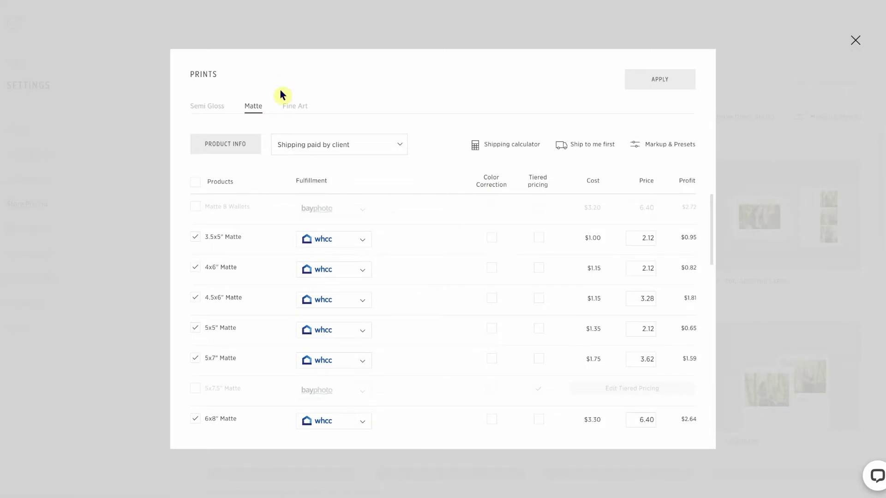
# Step: Choose whcc as the lab for the Fine Art prints and apply it to all products
pyautogui.click(296, 108)
pyautogui.click(224, 146)
pyautogui.click(223, 435)
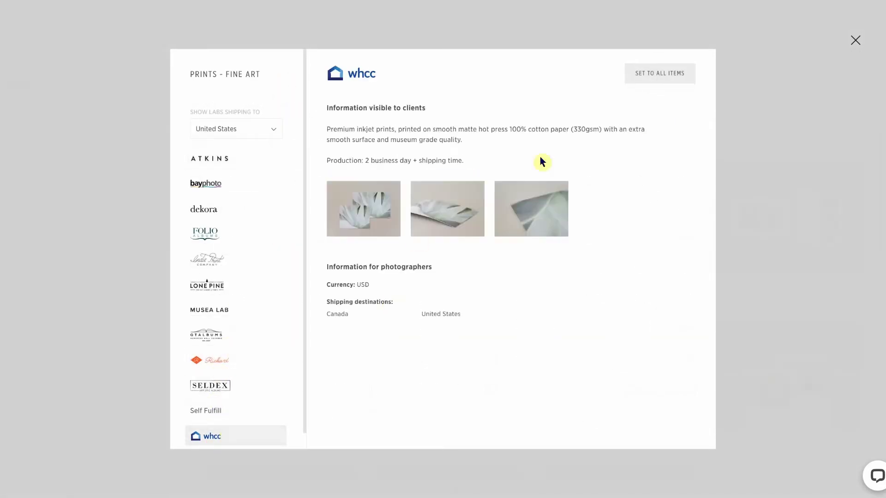
pyautogui.click(661, 77)
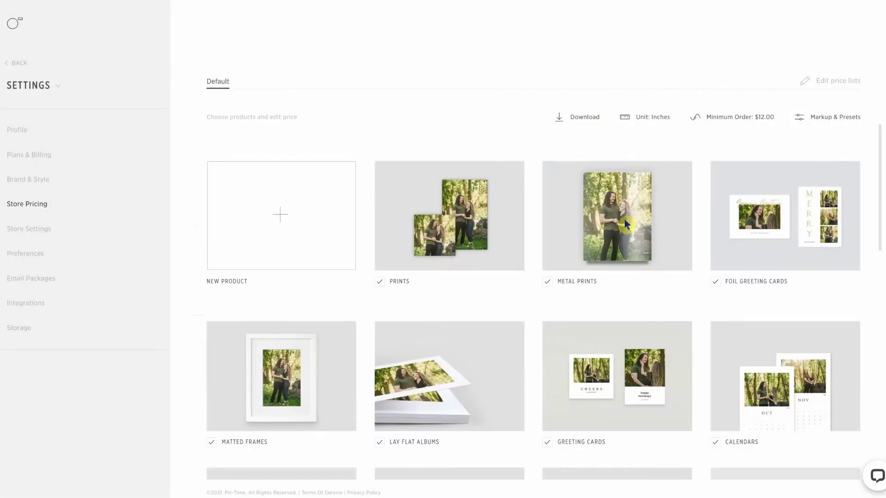
pyautogui.click(626, 224)
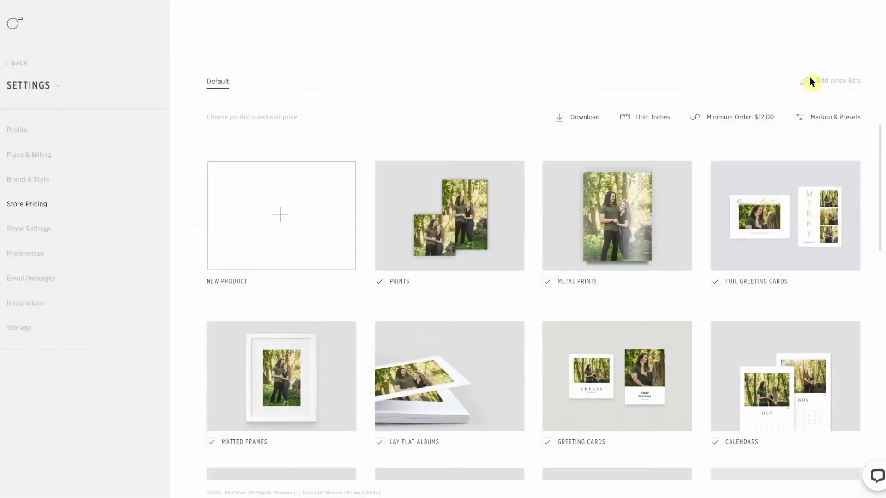
pyautogui.click(826, 86)
pyautogui.click(393, 228)
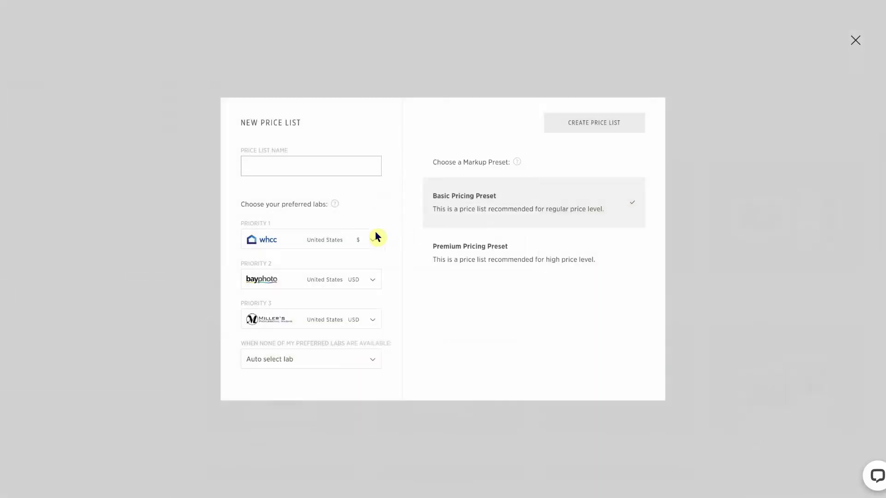
pyautogui.click(338, 239)
pyautogui.scroll(-5, 336, 276)
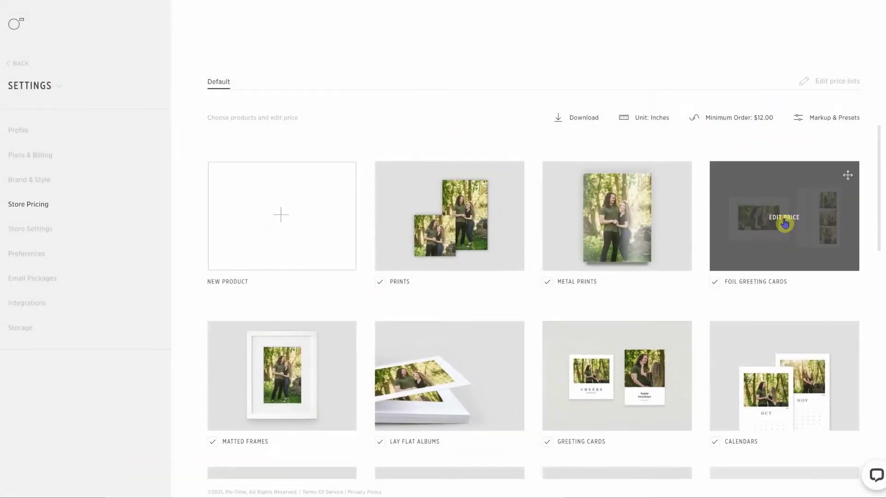
# Step: Open the Foil Greeting Cards pricing and review its product details
pyautogui.click(786, 222)
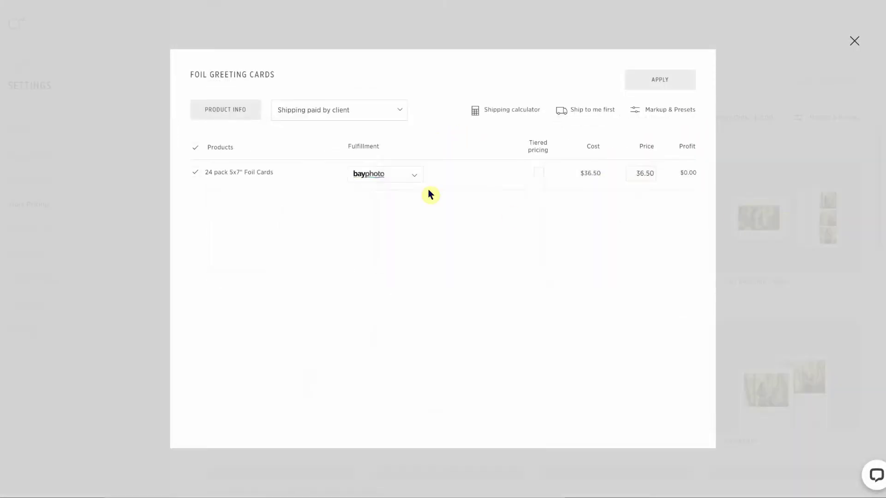
pyautogui.click(253, 110)
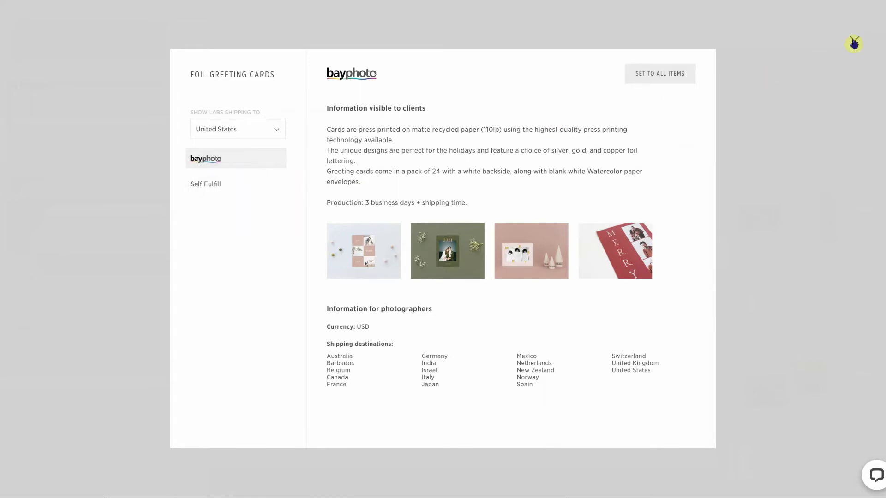
pyautogui.click(853, 43)
# Step: In Markup & Presets, switch the markup from Apply on Price to Apply on Cost
pyautogui.moveTo(683, 169)
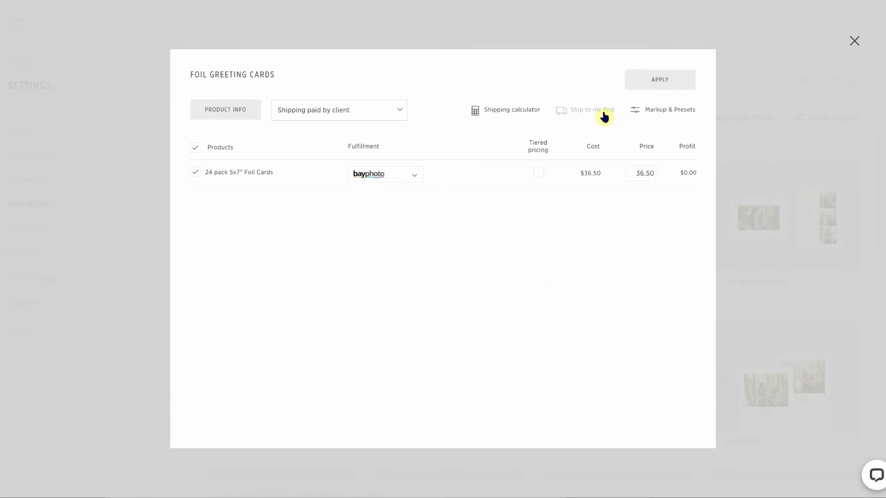
pyautogui.click(641, 114)
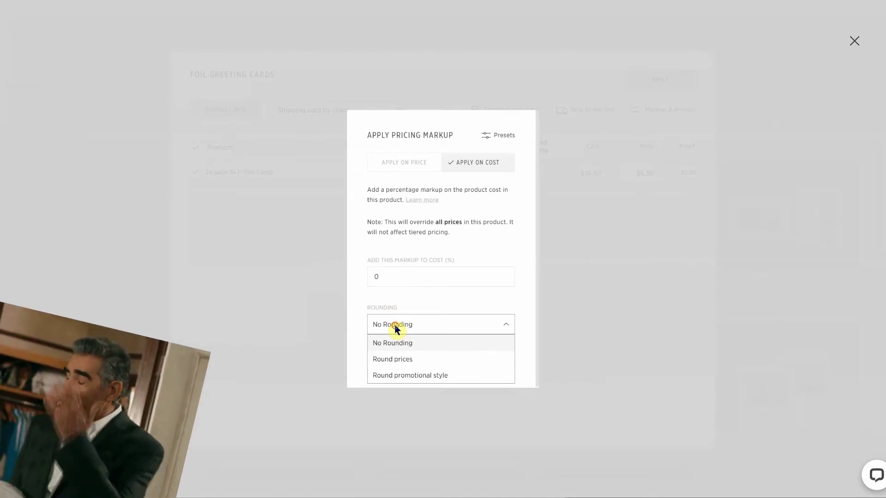
pyautogui.click(394, 325)
pyautogui.click(406, 168)
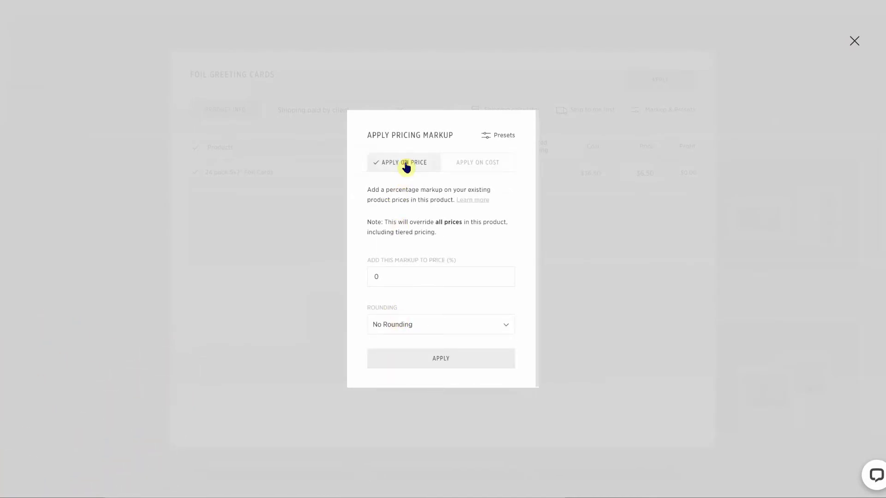
pyautogui.click(461, 166)
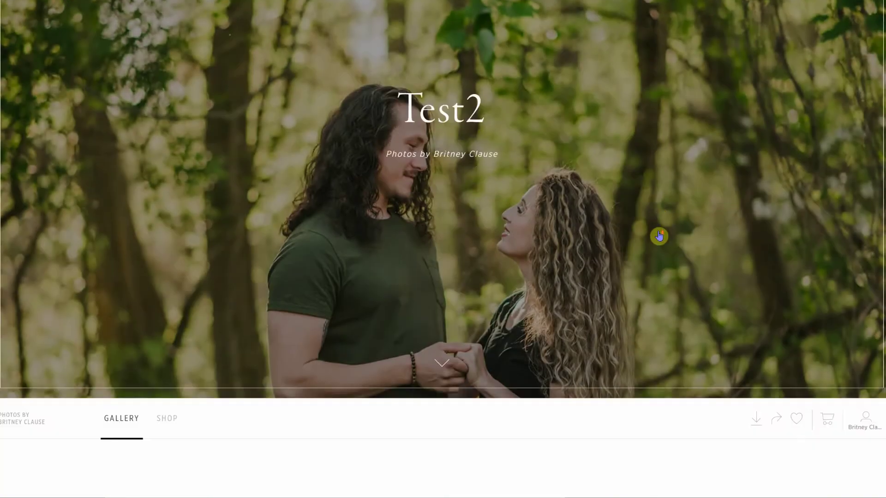
# Step: Open the Test2 gallery's store and cycle the featured product carousel four times
pyautogui.scroll(-4, 660, 235)
pyautogui.scroll(-3, 660, 235)
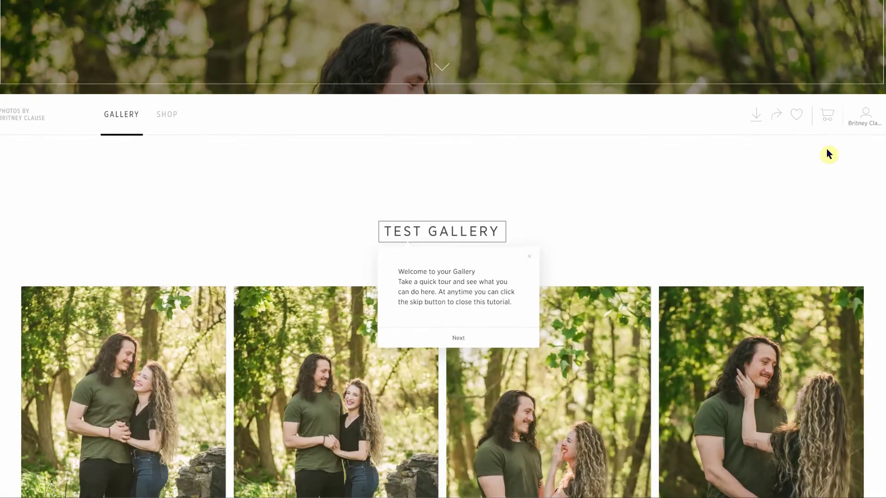
pyautogui.click(829, 120)
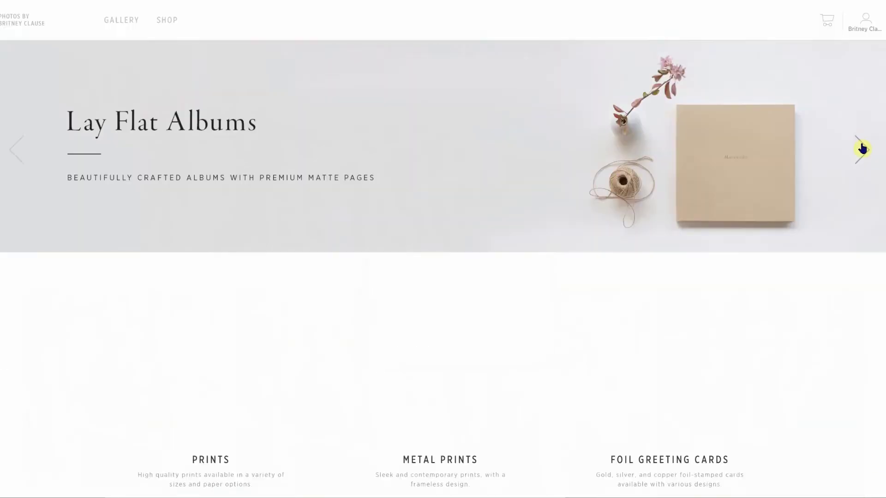
pyautogui.click(862, 147)
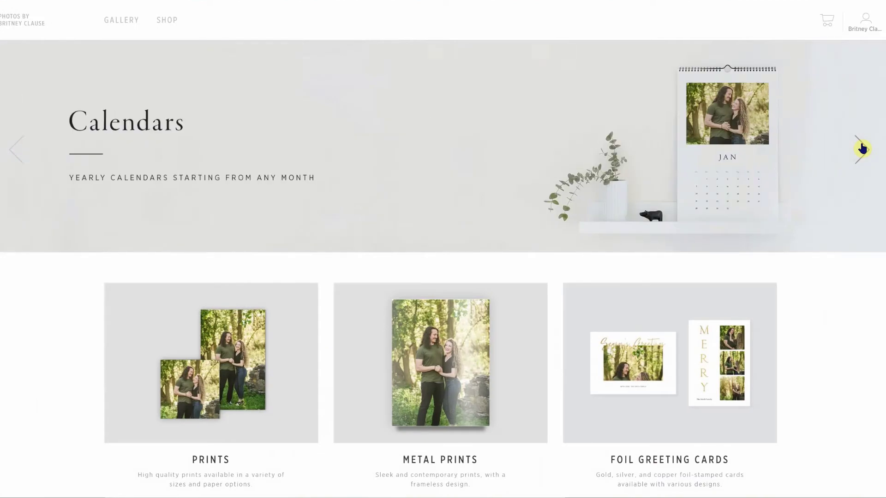
pyautogui.click(861, 149)
pyautogui.click(861, 149)
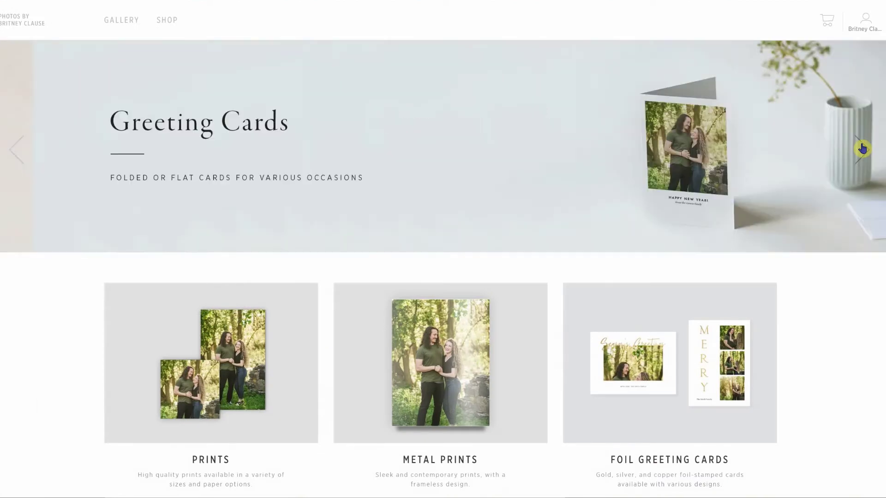
pyautogui.click(861, 148)
# Step: Reposition the photo in the 20 Page Fine Art Album, Linen Cover 8x8", and finish with DONE
pyautogui.scroll(-5, 825, 309)
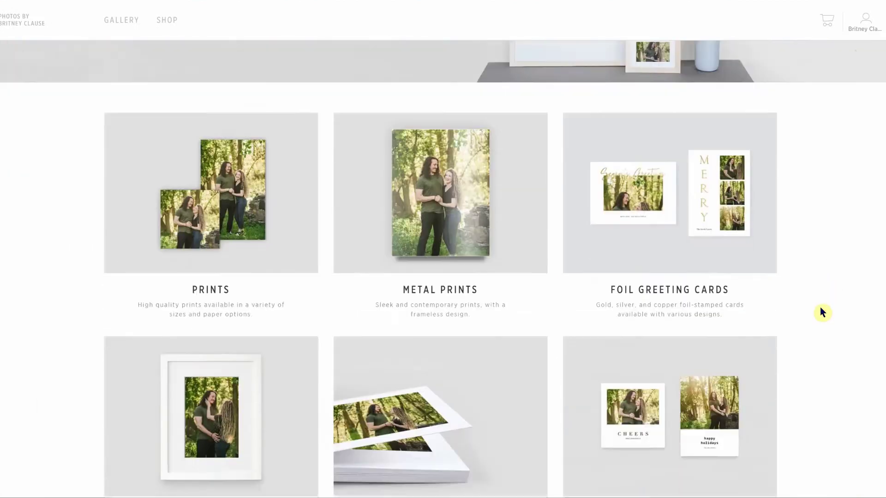
pyautogui.scroll(-6, 821, 310)
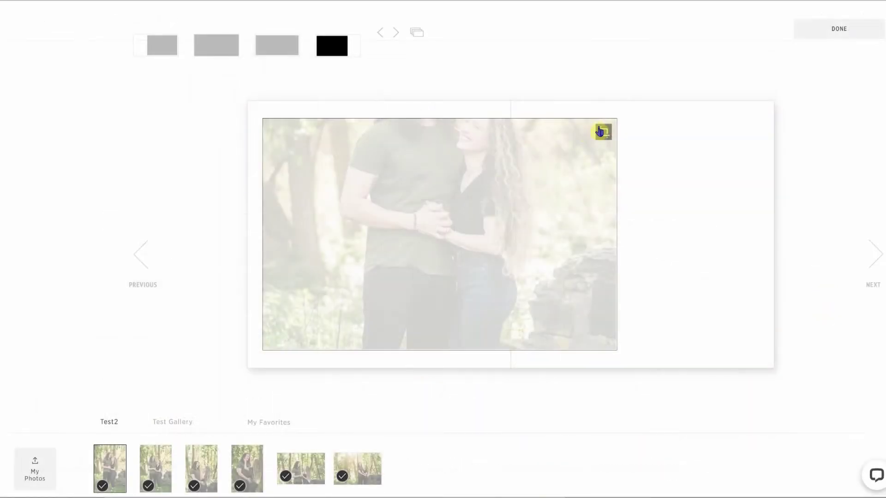
pyautogui.click(490, 226)
pyautogui.moveTo(490, 207); pyautogui.dragTo(489, 226)
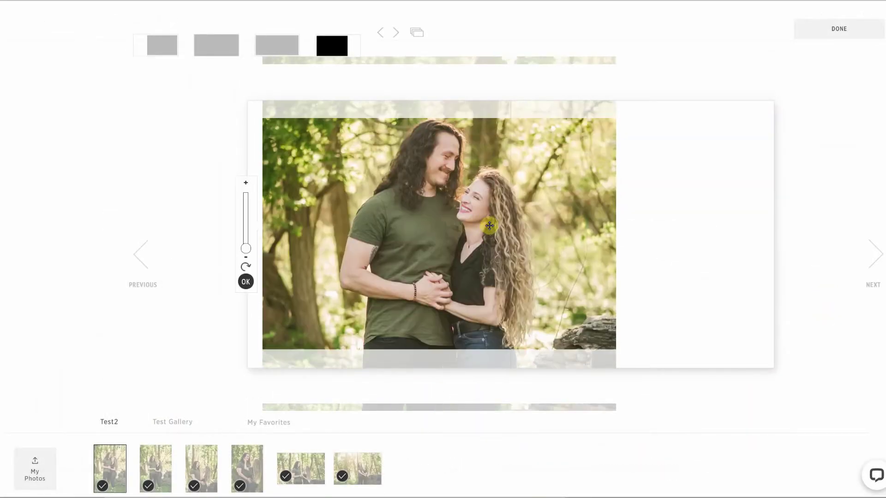
pyautogui.click(836, 31)
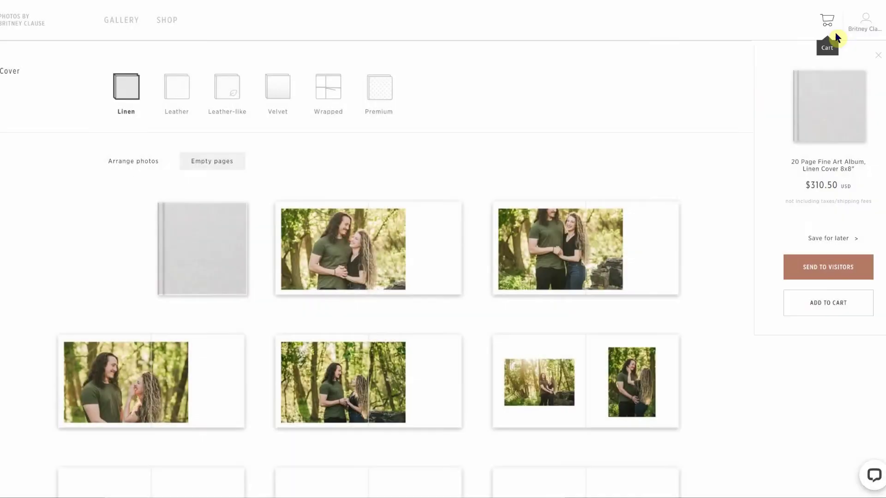
pyautogui.moveTo(578, 254)
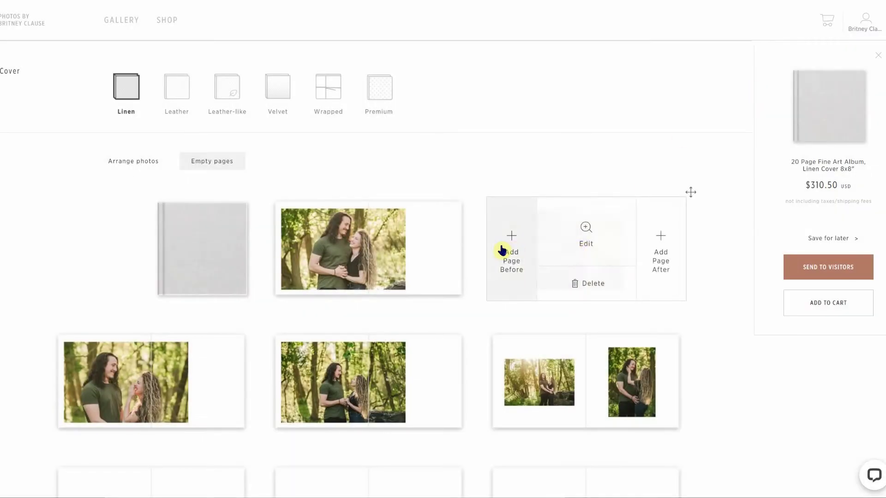
pyautogui.scroll(-2, 135, 450)
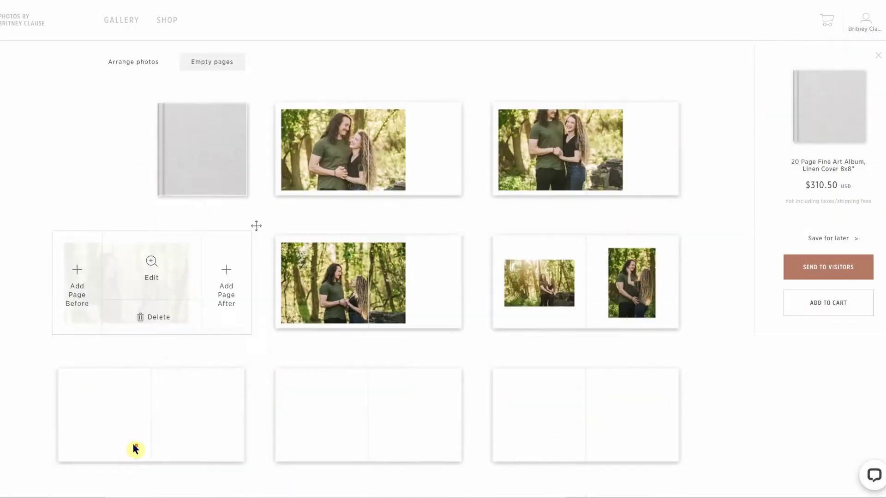
pyautogui.scroll(-1, 488, 376)
pyautogui.scroll(6, 630, 431)
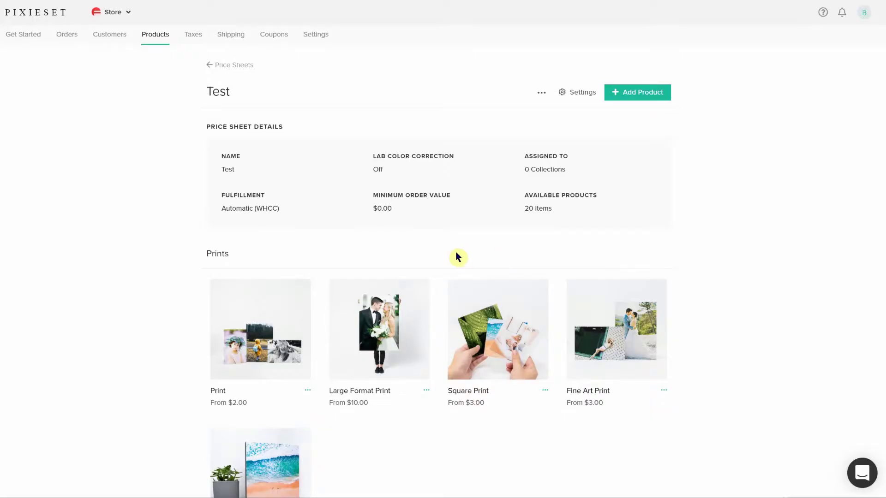
# Step: Apply a 100% markup to all products in the Test price sheet and expand the pricing variations
pyautogui.scroll(-2, 458, 256)
pyautogui.scroll(-4, 572, 350)
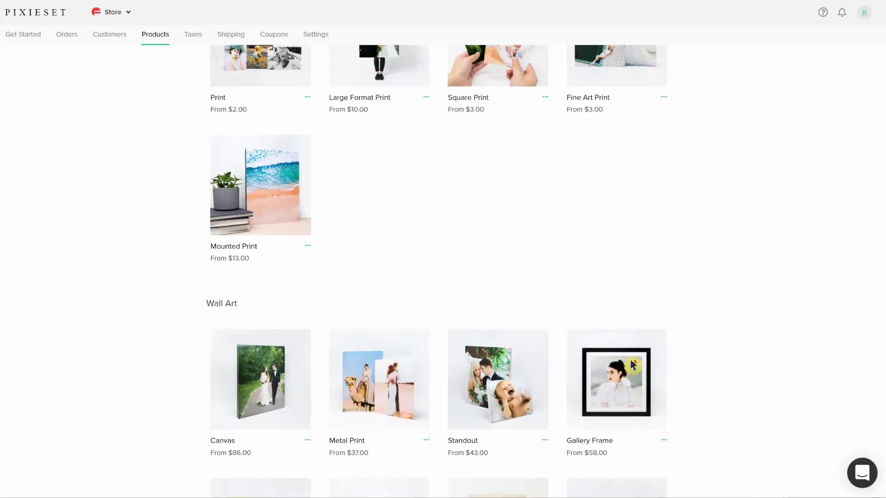
pyautogui.scroll(-5, 683, 354)
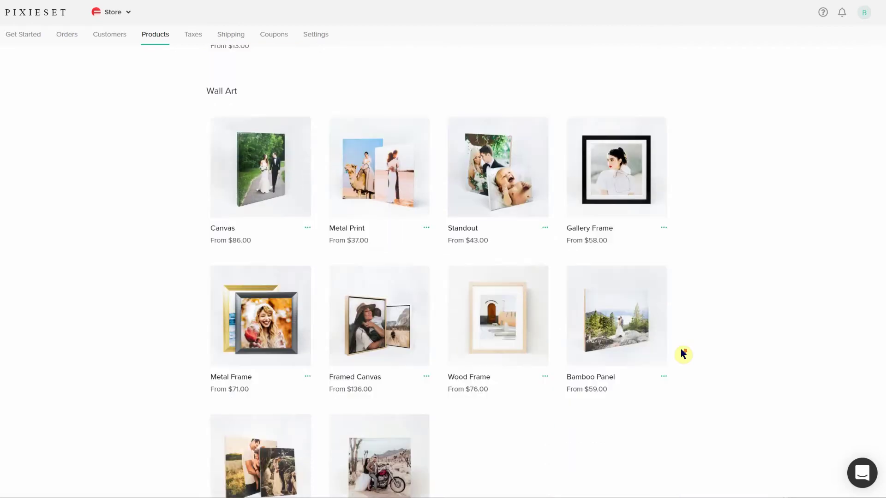
pyautogui.scroll(-7, 683, 355)
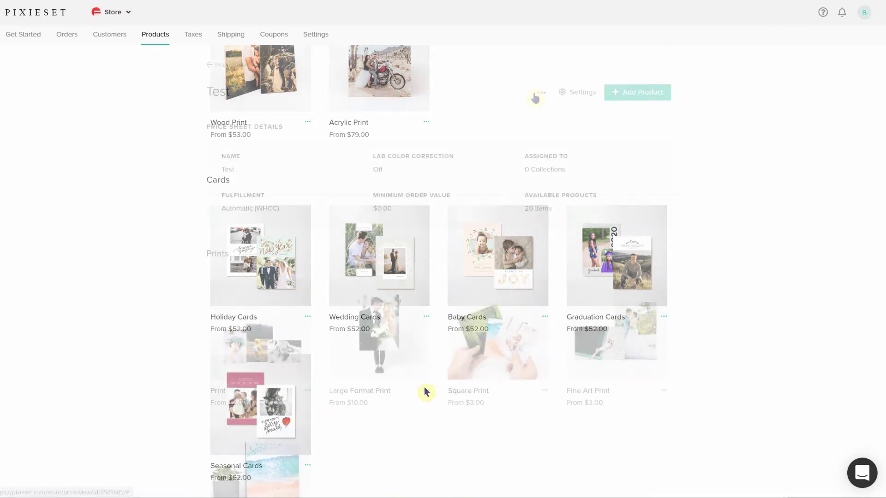
pyautogui.click(539, 93)
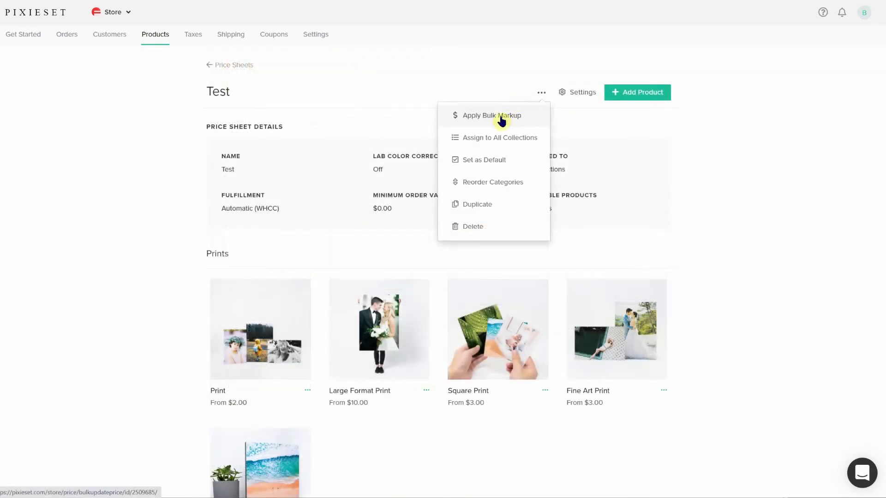
pyautogui.click(501, 122)
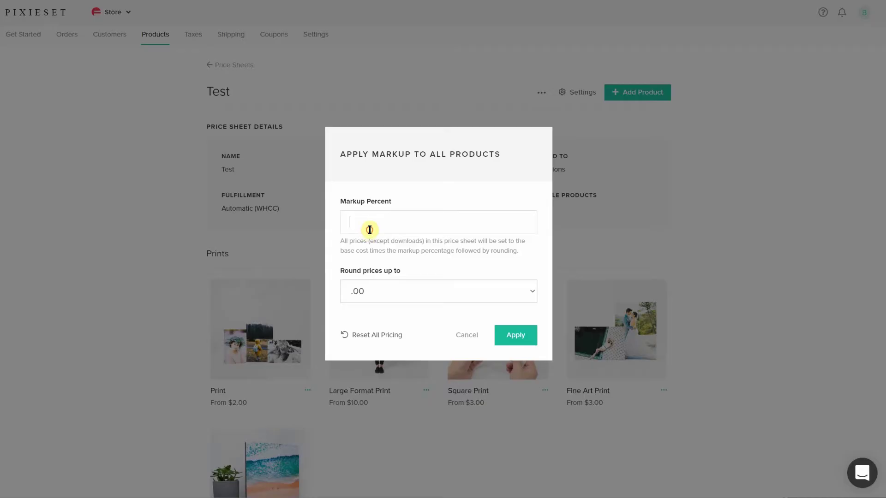
pyautogui.click(372, 221)
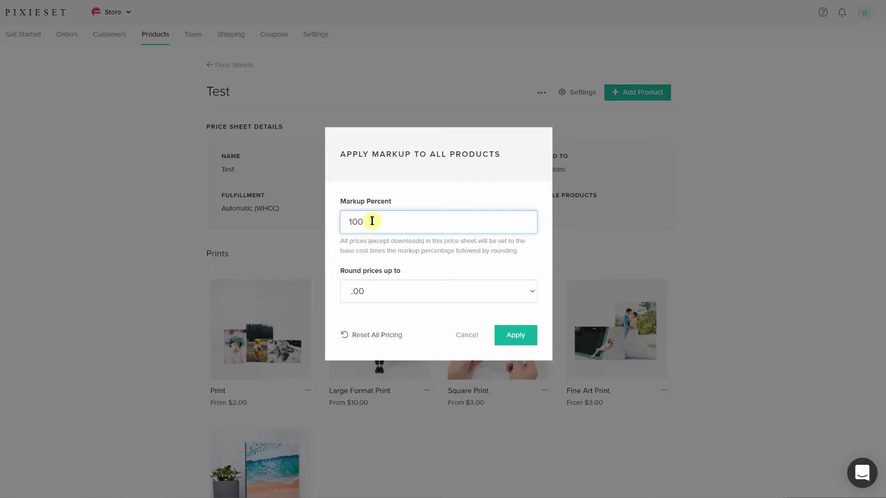
pyautogui.click(516, 335)
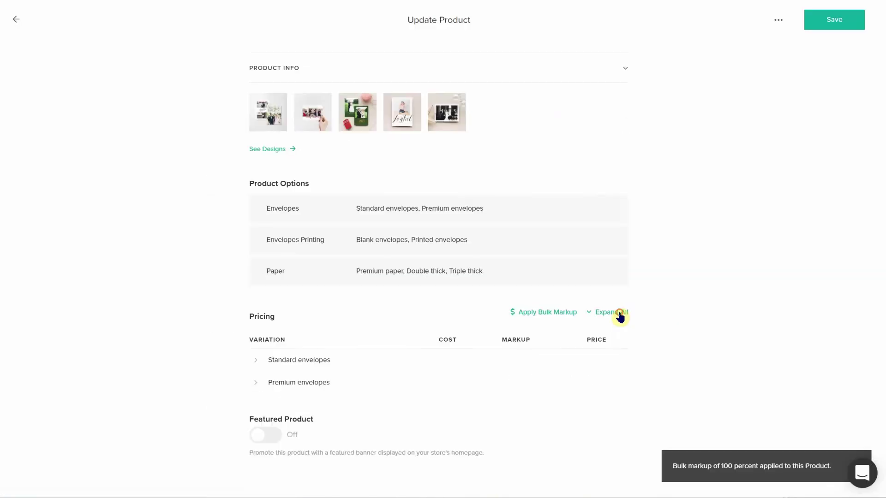
pyautogui.click(620, 317)
# Step: Hide the Bamboo Panel, Wood Frame and Acrylic Print products from the store
pyautogui.scroll(-3, 755, 326)
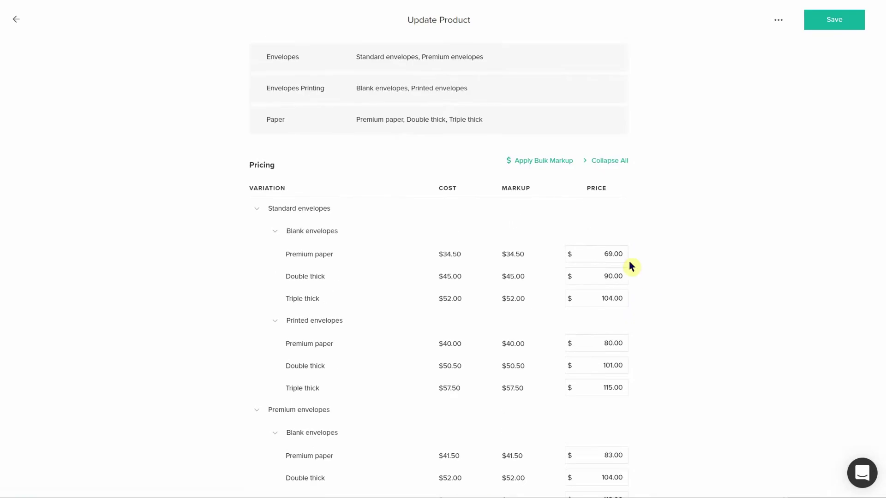
pyautogui.scroll(1, 678, 334)
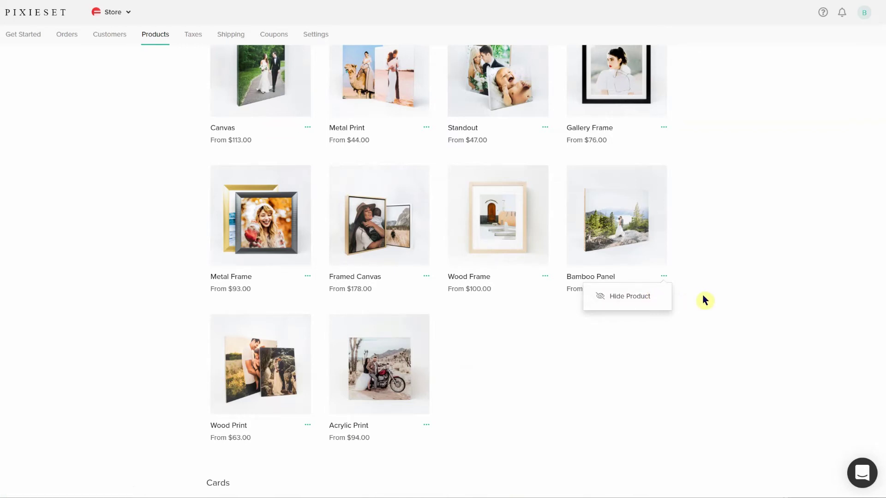
pyautogui.click(648, 301)
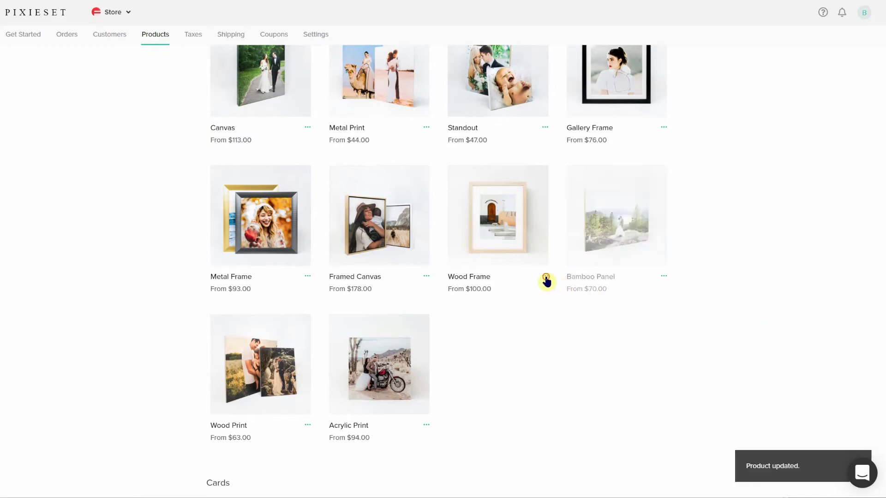
pyautogui.click(546, 277)
pyautogui.click(531, 300)
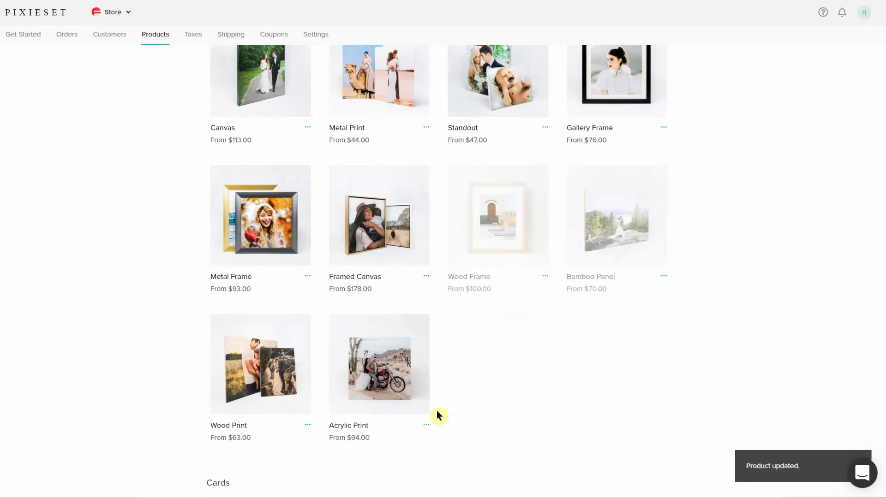
pyautogui.click(426, 425)
pyautogui.click(407, 445)
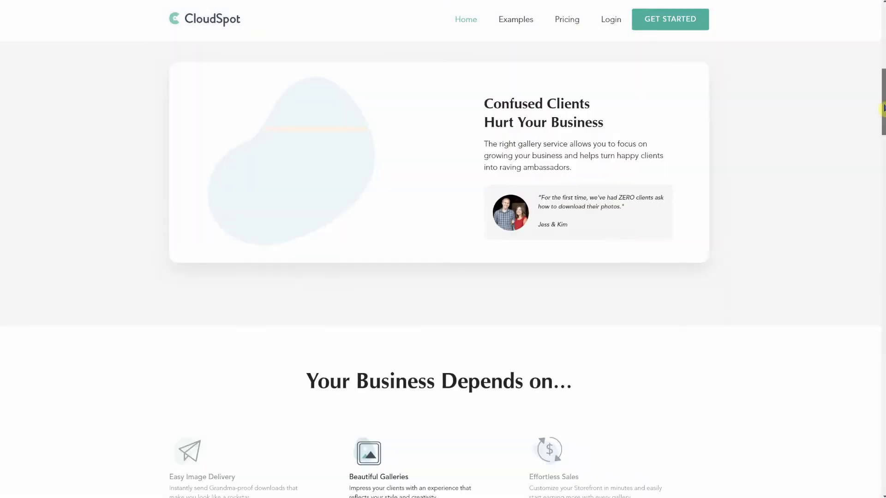
# Step: Scroll down CloudSpot's Collections page listing the Test and Shop Setup collections
pyautogui.moveTo(882, 95); pyautogui.dragTo(880, 469)
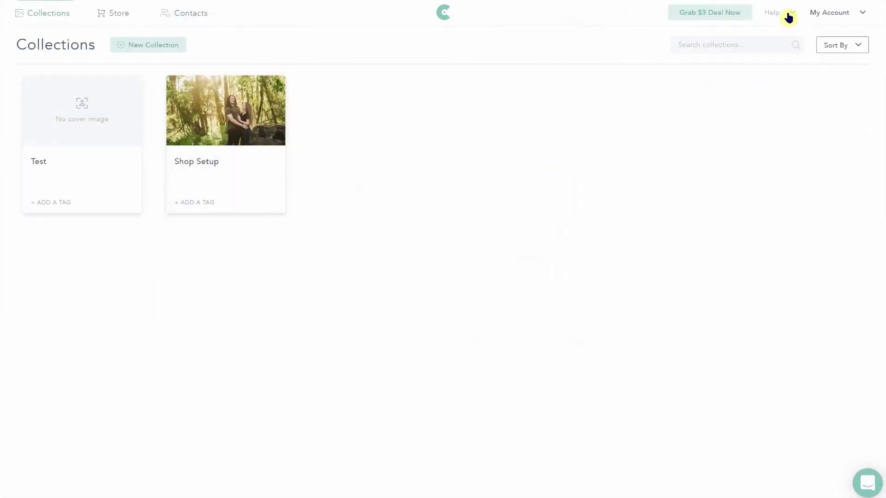
# Step: Search CloudSpot's help centre, open the chat support, then open the free 1-on-1 demo booking page
pyautogui.click(787, 16)
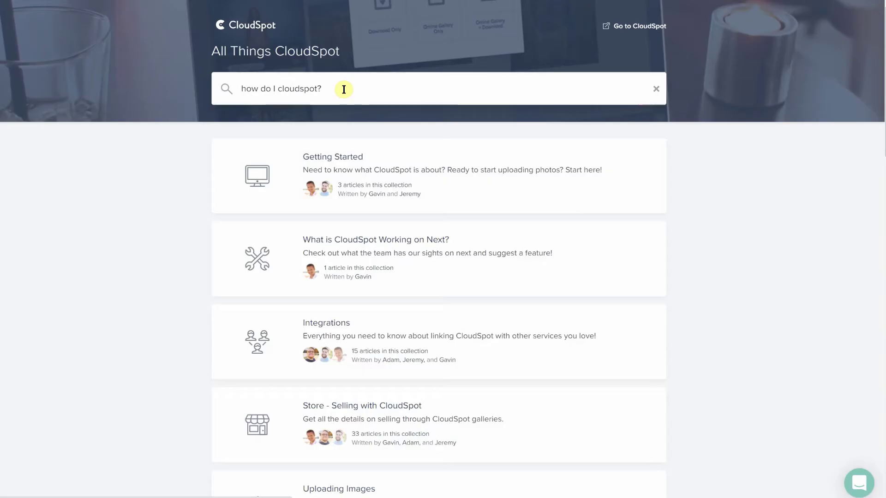
pyautogui.press('Return')
pyautogui.click(853, 491)
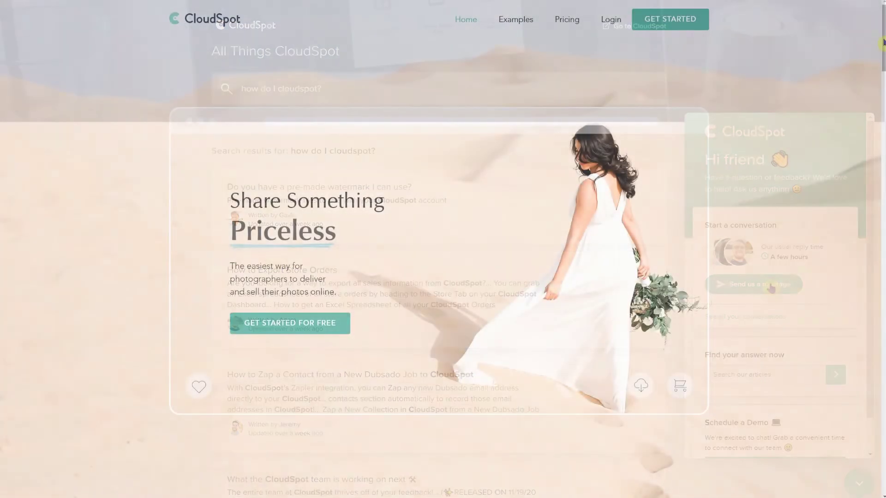
pyautogui.moveTo(883, 48); pyautogui.dragTo(799, 388)
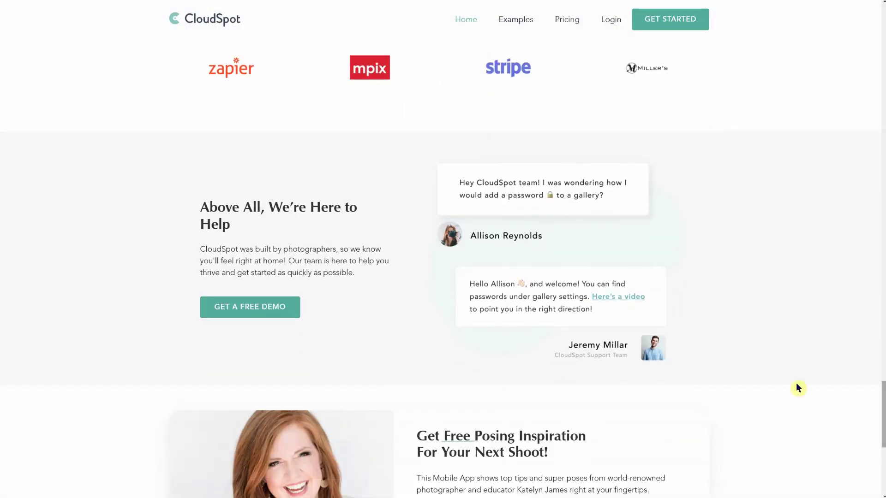
pyautogui.click(275, 307)
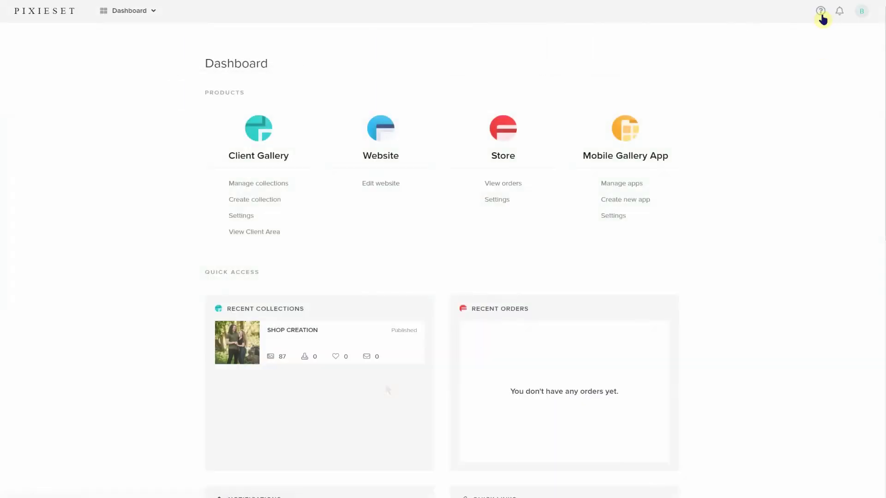
# Step: Search Pixieset's Help Center articles for 'How do I pixieset?'
pyautogui.click(821, 17)
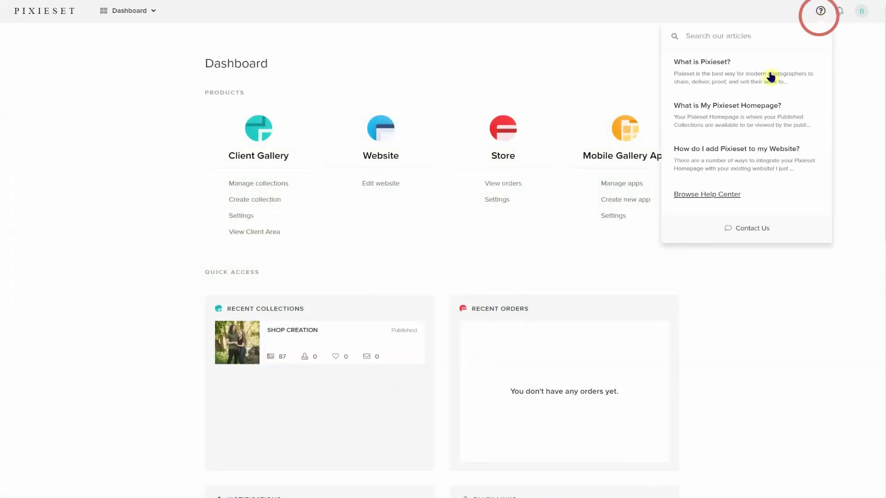
pyautogui.click(728, 202)
pyautogui.click(439, 149)
pyautogui.write('How do I pixieset?')
pyautogui.press('Return')
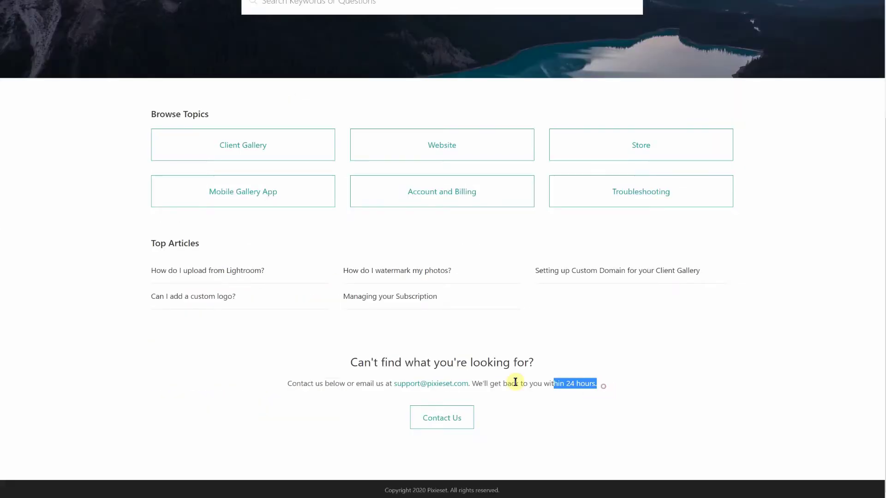
pyautogui.moveTo(516, 382); pyautogui.dragTo(266, 387)
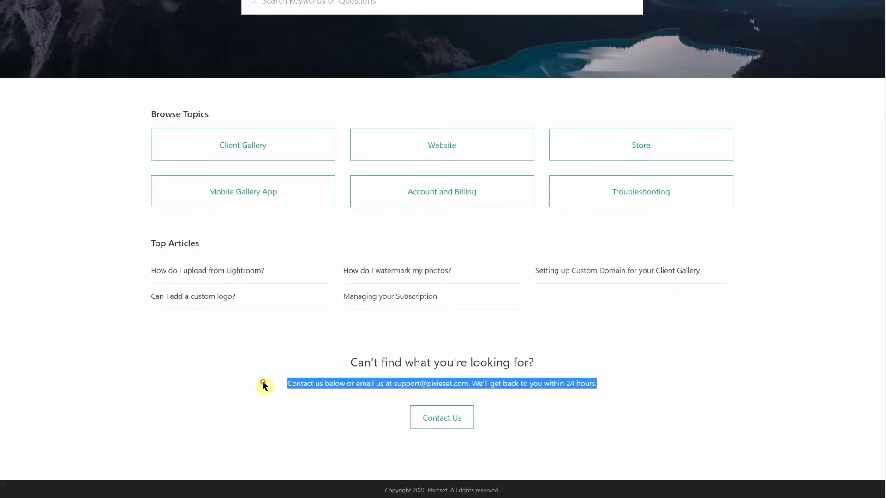
pyautogui.click(264, 386)
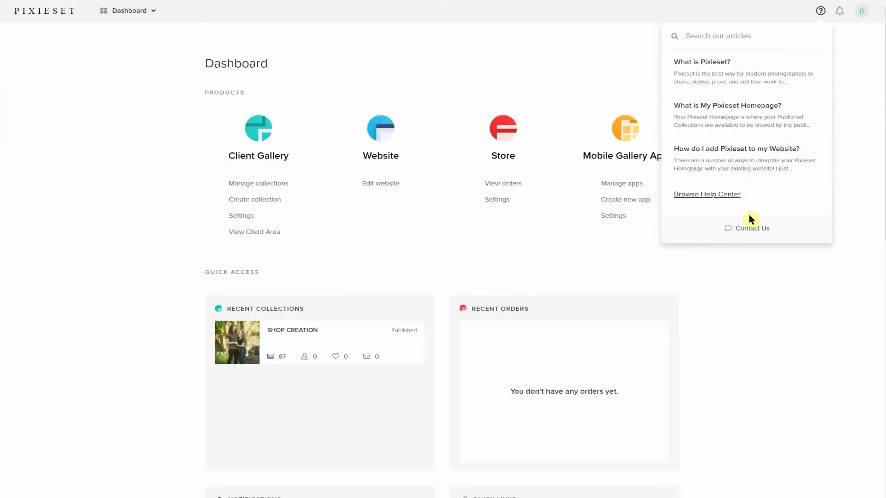
# Step: Open Pixieset's live chat support panel, then close it and the suggested articles
pyautogui.click(749, 233)
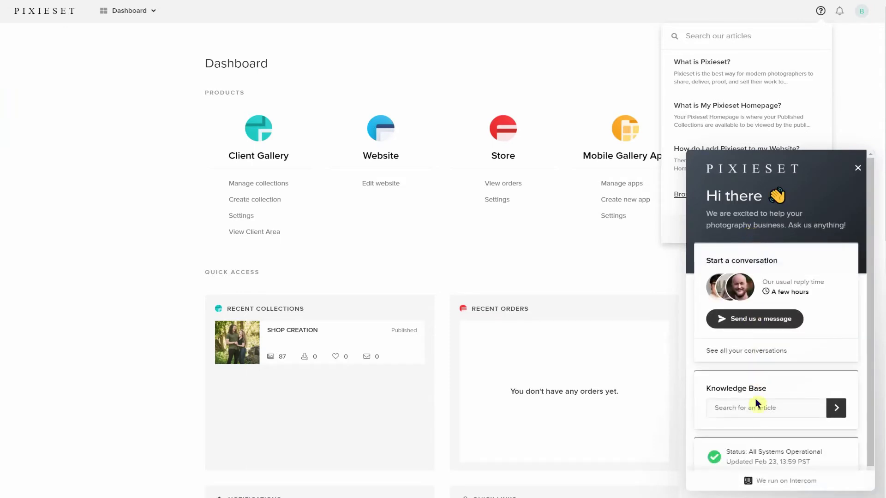
pyautogui.scroll(-1, 757, 408)
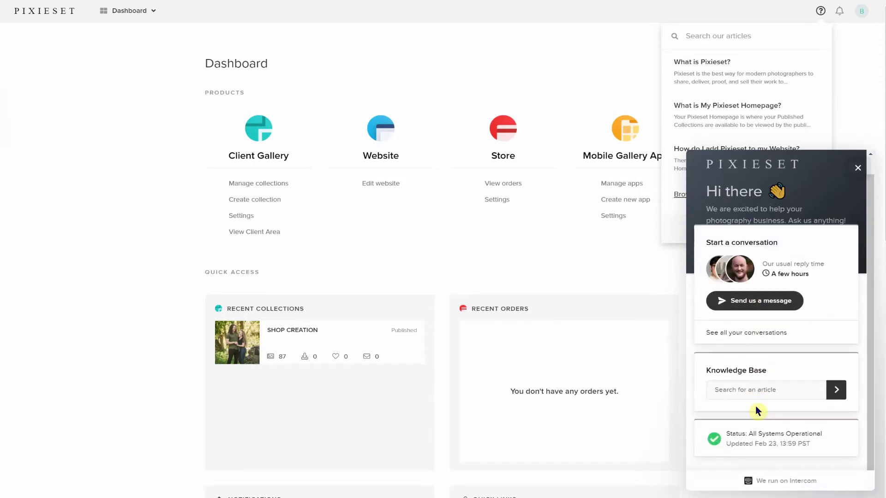
pyautogui.click(857, 168)
pyautogui.click(575, 242)
# Step: Return from the Store section to the main Pixieset dashboard
pyautogui.click(502, 159)
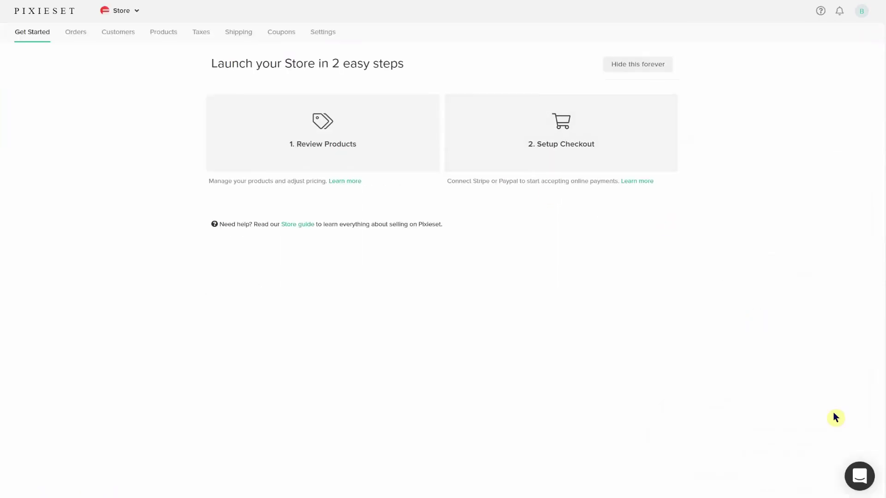
pyautogui.click(859, 476)
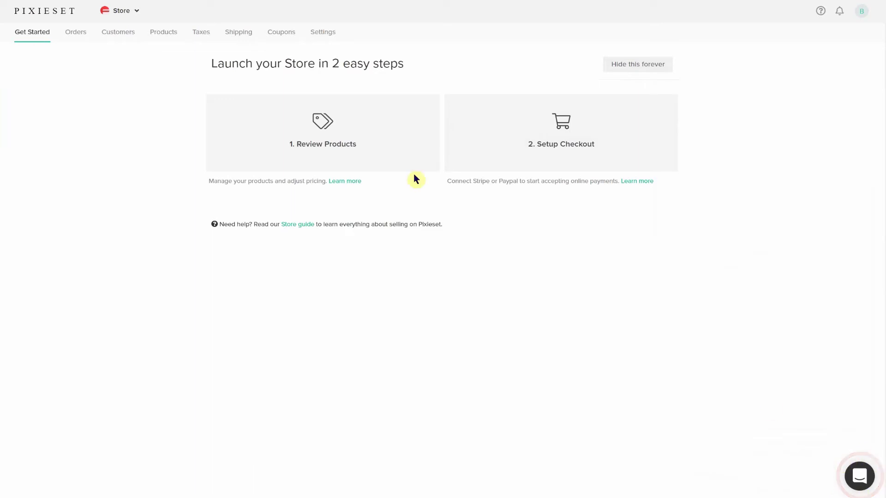
pyautogui.click(115, 14)
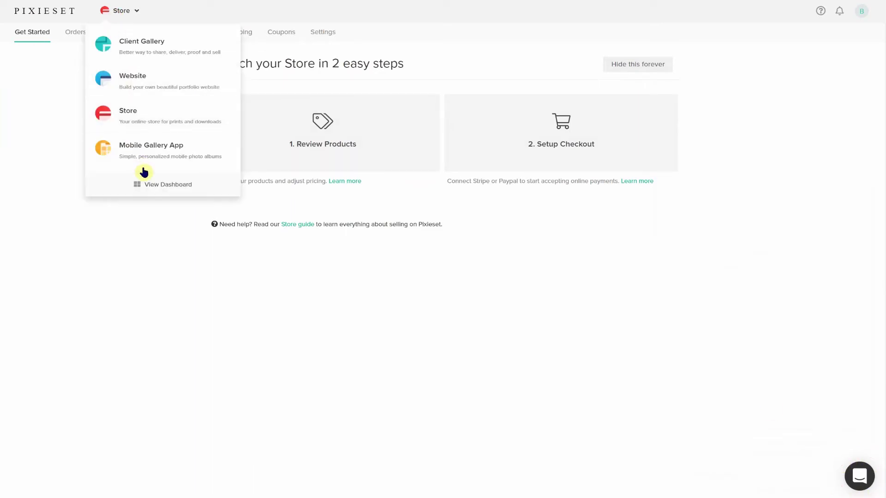
pyautogui.click(145, 182)
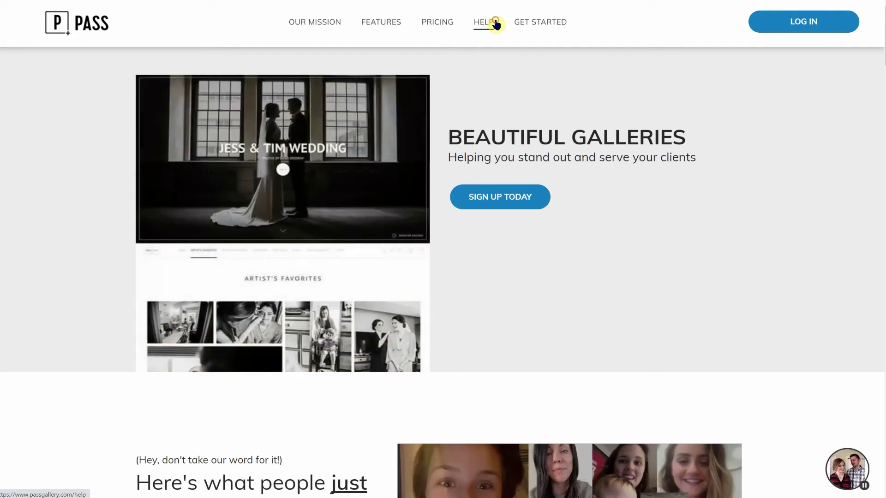
# Step: Search PASS support articles for 'Drag and Drop Uploader', then refine to 'Drag Drop Uploader'
pyautogui.click(495, 24)
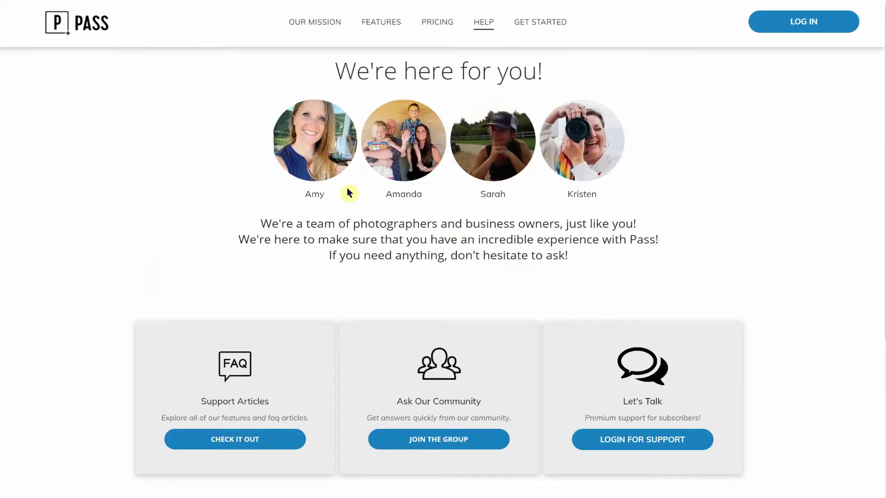
pyautogui.click(235, 442)
pyautogui.scroll(4, 434, 255)
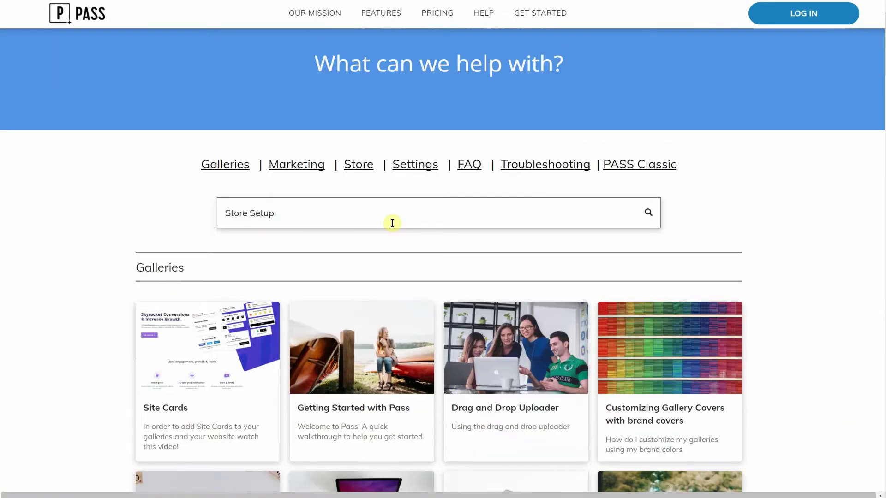
pyautogui.click(417, 213)
pyautogui.write('Drag and Drop Uploader')
pyautogui.press('Return')
pyautogui.hotkey('alt', 'Left')
pyautogui.doubleClick(251, 212)
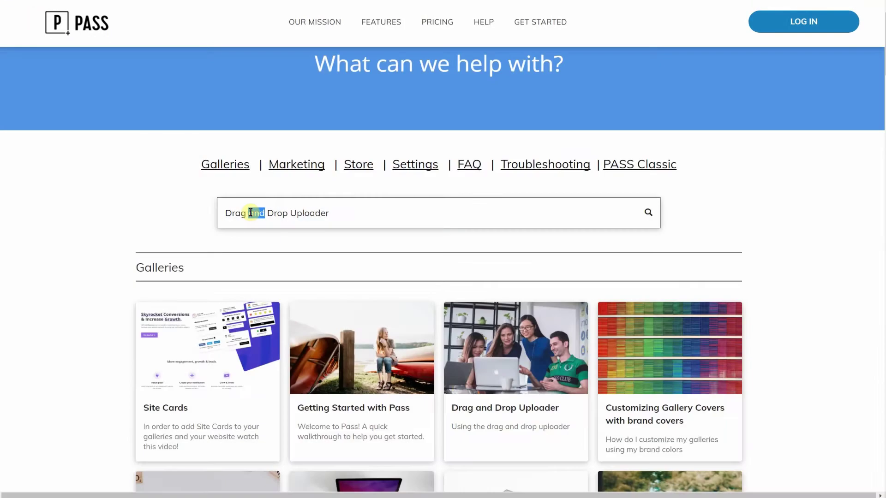
pyautogui.press('BackSpace')
pyautogui.press('Return')
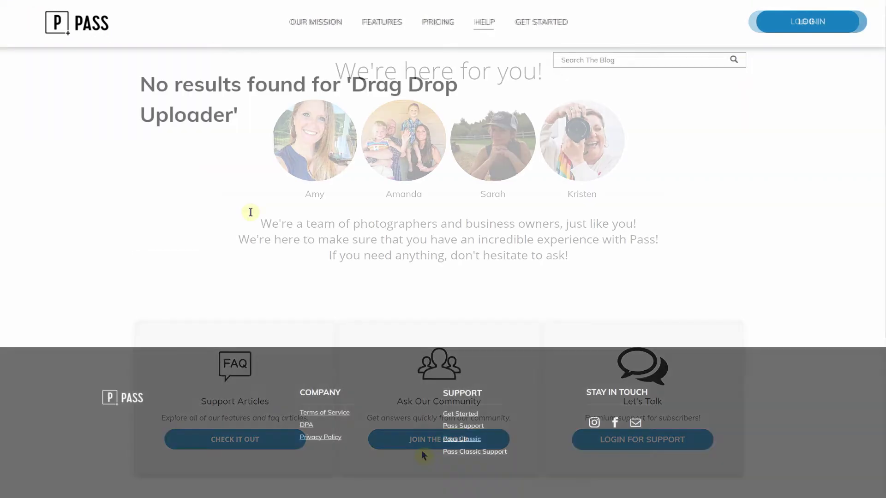
# Step: Open the PASS community group and highlight its 47.9K member count
pyautogui.click(421, 441)
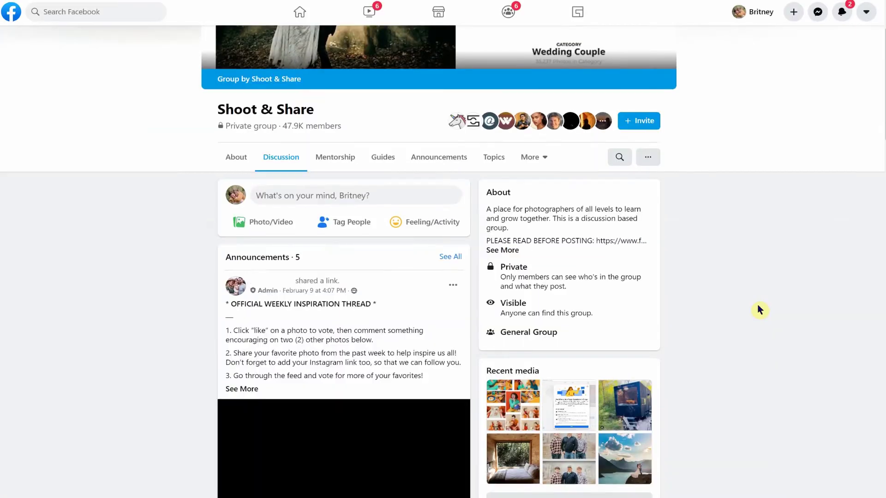
pyautogui.scroll(2, 759, 308)
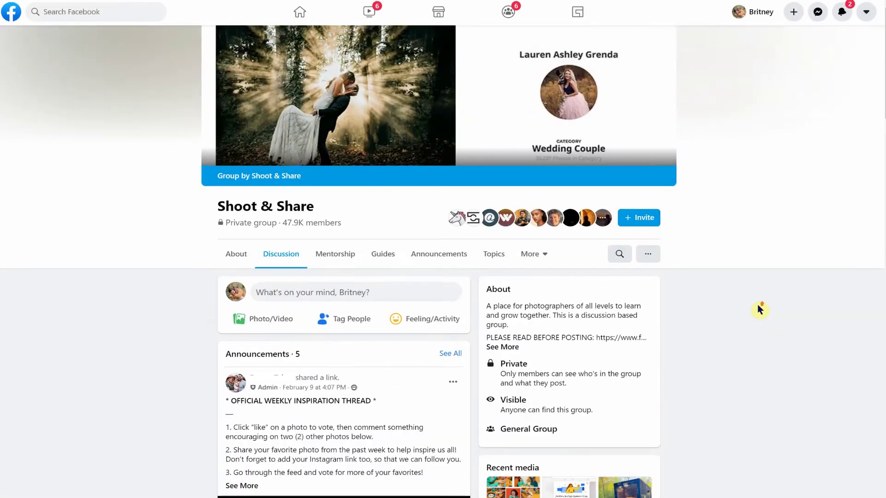
pyautogui.moveTo(356, 238); pyautogui.dragTo(281, 232)
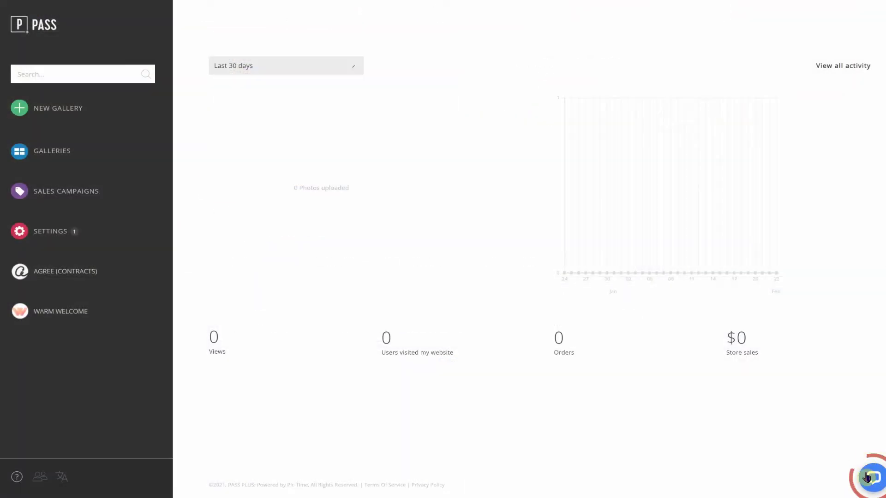
# Step: Open the PASS dashboard's support chat and highlight its note about help for free users
pyautogui.click(872, 479)
pyautogui.moveTo(834, 304); pyautogui.dragTo(751, 287)
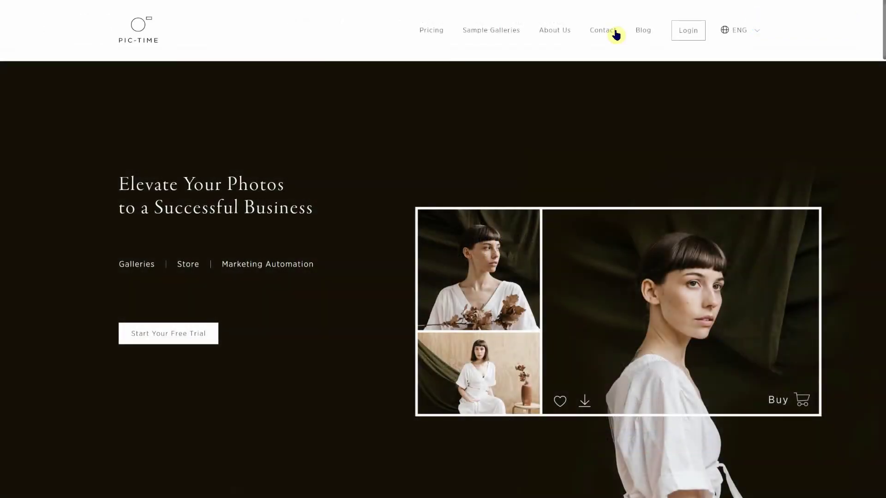
# Step: View Pic-Time's contact page and open its live chat widget
pyautogui.click(610, 30)
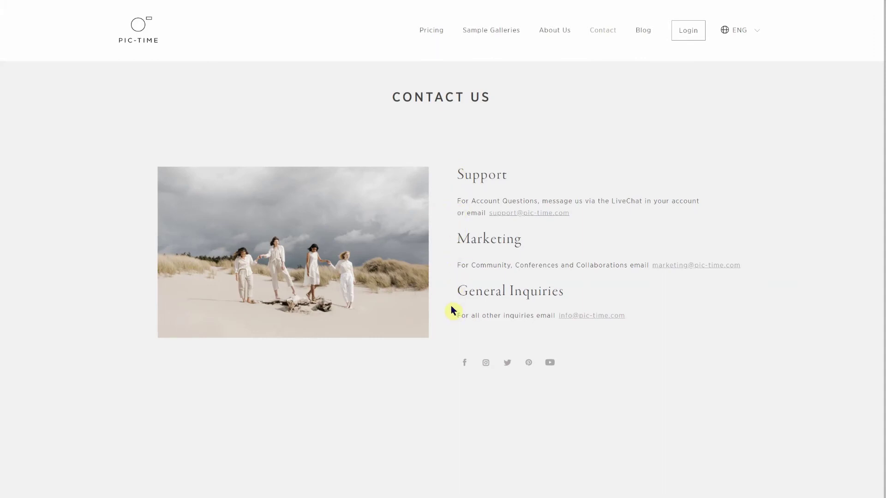
pyautogui.scroll(-1, 452, 308)
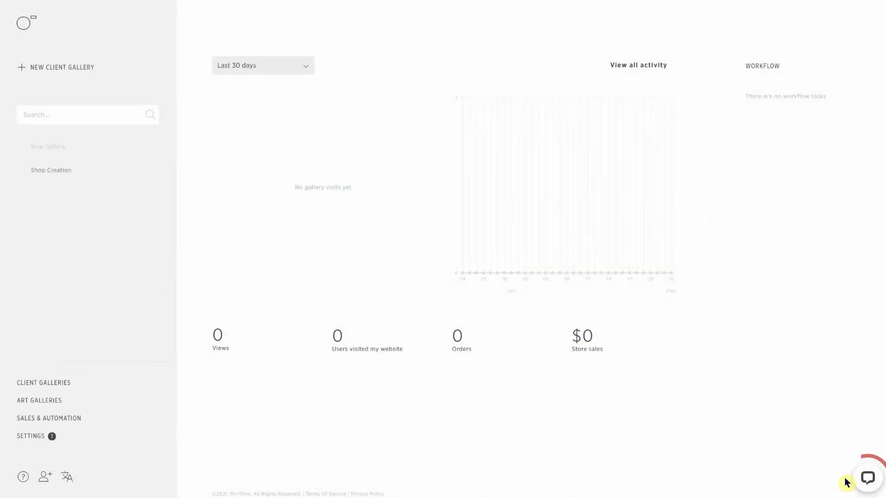
pyautogui.click(867, 478)
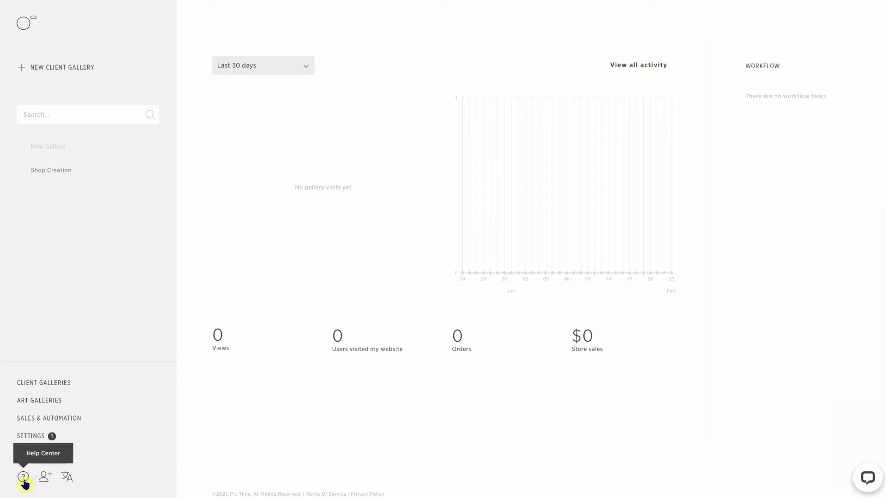
# Step: Open Pic-Time's Help Center and search the articles for 'setting up a store?'
pyautogui.click(23, 478)
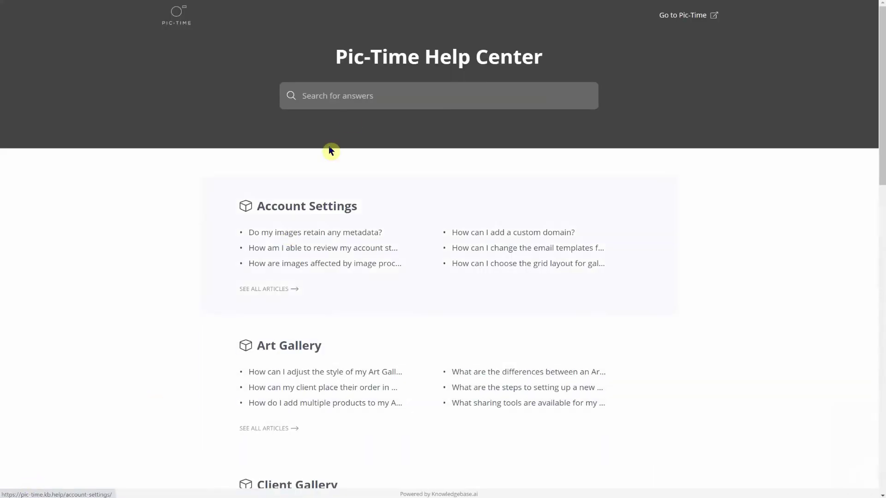
pyautogui.scroll(-3, 362, 261)
pyautogui.scroll(3, 362, 263)
pyautogui.click(337, 98)
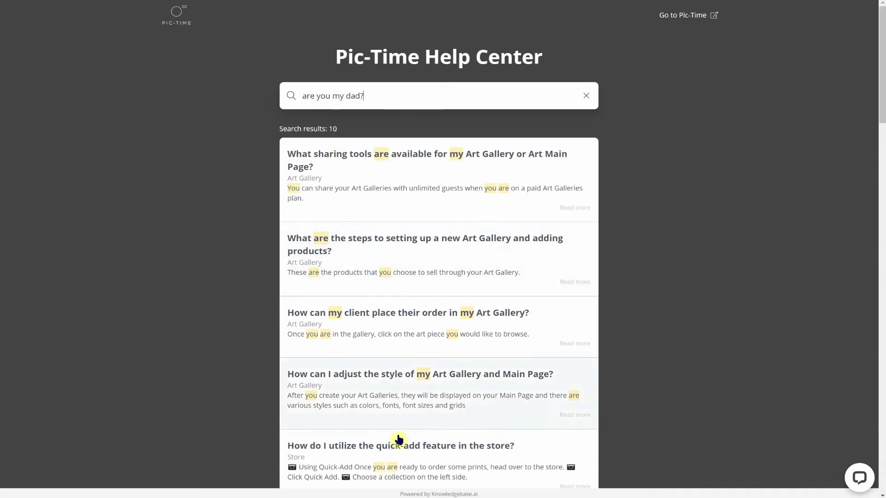
pyautogui.tripleClick(385, 94)
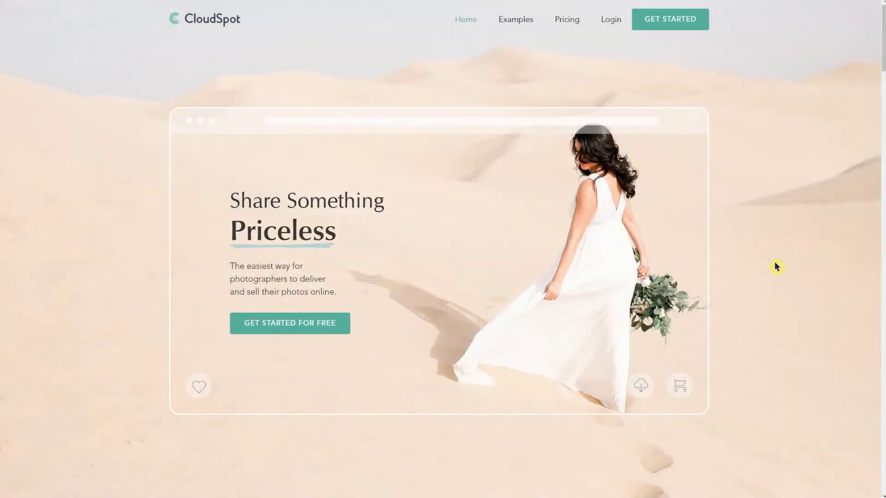
# Step: Open CloudSpot's Help Center from the footer, browse its collections, and open the support chat panel
pyautogui.scroll(-20, 777, 266)
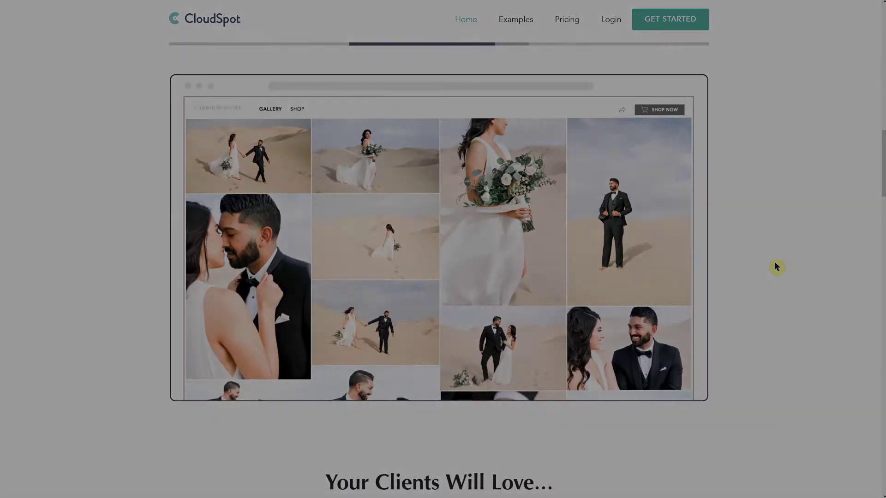
pyautogui.scroll(-20, 776, 266)
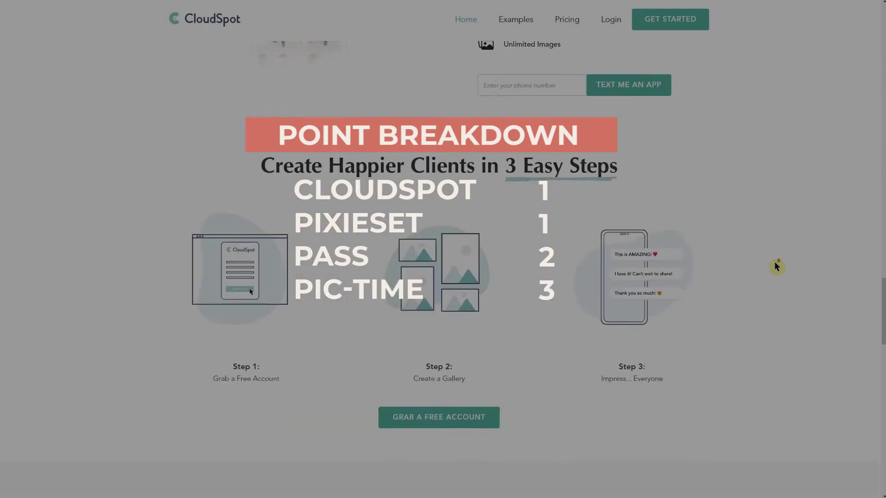
pyautogui.scroll(-20, 777, 266)
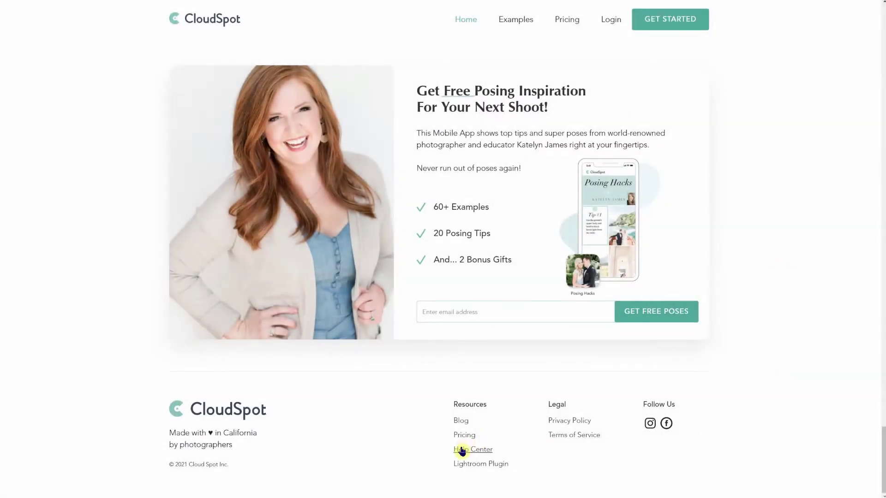
pyautogui.click(462, 451)
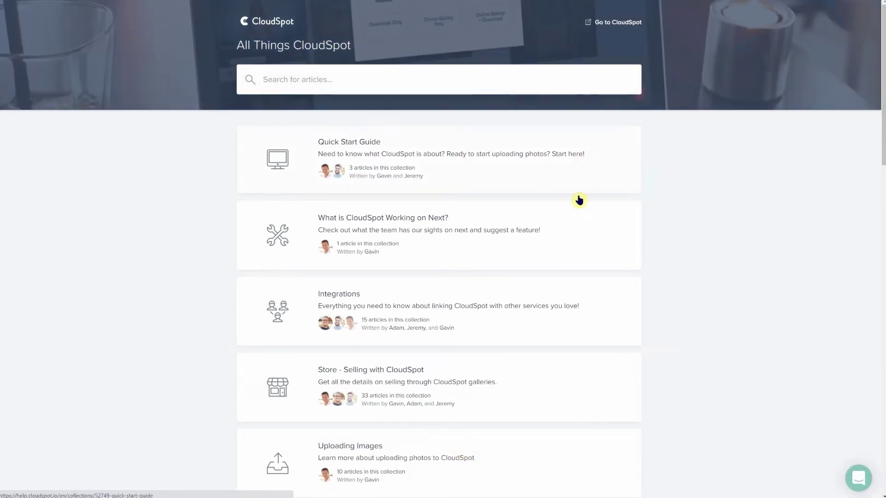
pyautogui.scroll(-7, 576, 231)
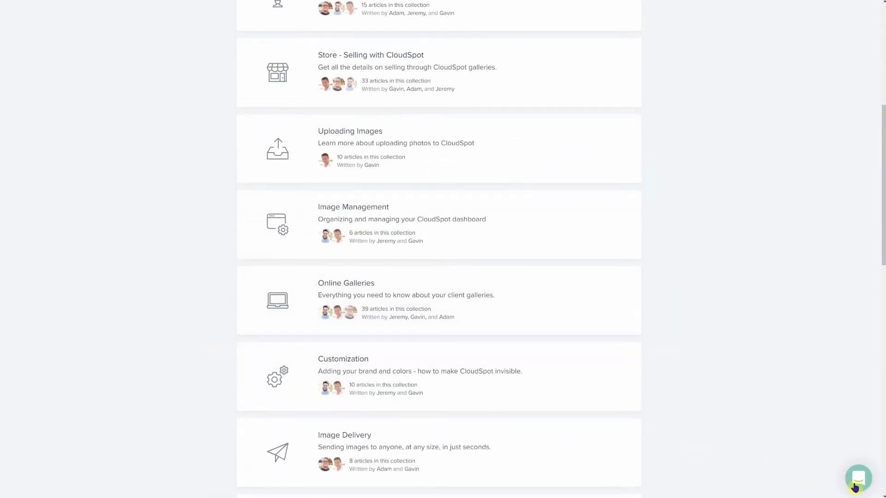
pyautogui.click(858, 479)
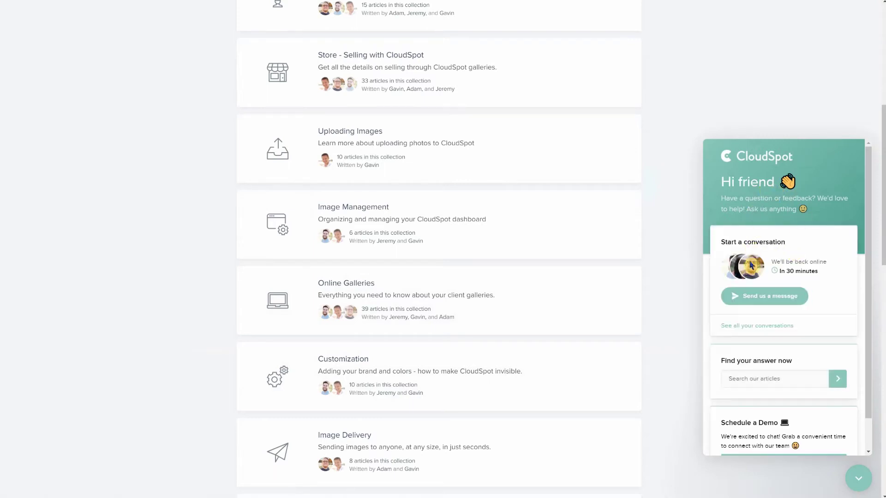
pyautogui.scroll(-1, 807, 339)
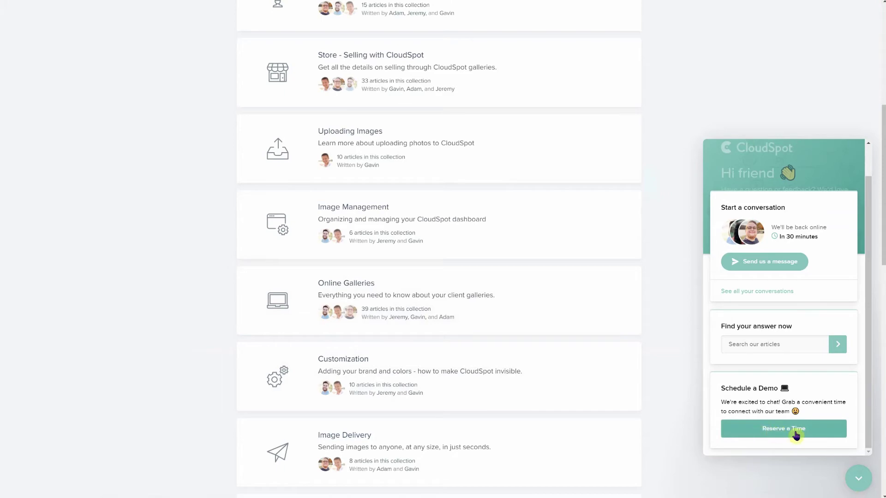
pyautogui.scroll(1, 813, 433)
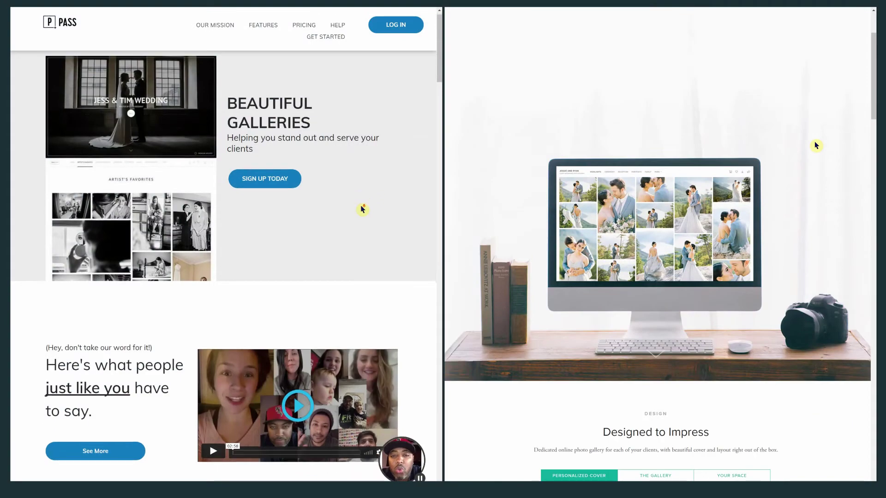
# Step: Scroll through Pixieset's Mobile Gallery App page and back up toward the top
pyautogui.scroll(-5, 362, 210)
pyautogui.scroll(-5, 816, 146)
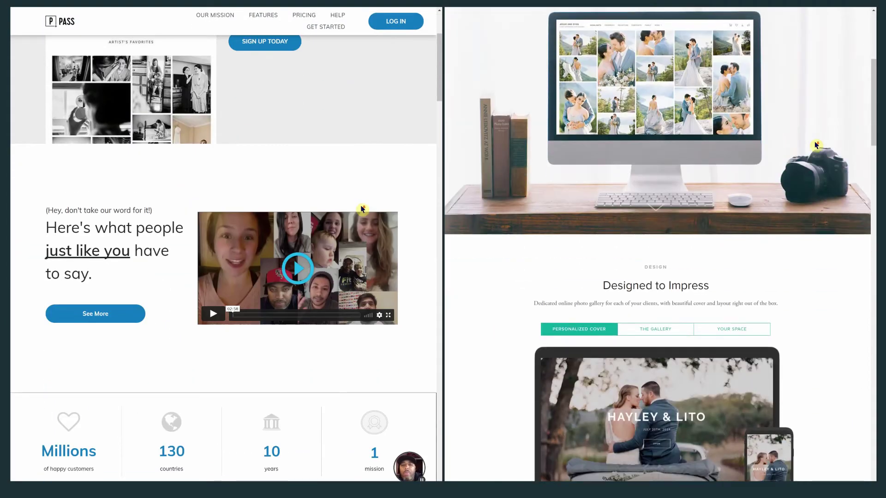
pyautogui.scroll(-5, 362, 210)
pyautogui.scroll(-7, 816, 146)
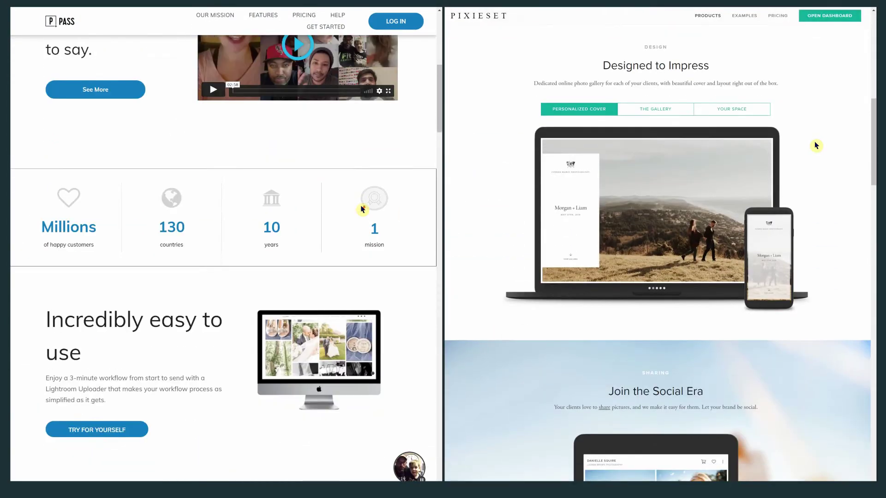
pyautogui.scroll(-5, 362, 210)
pyautogui.scroll(-3, 815, 145)
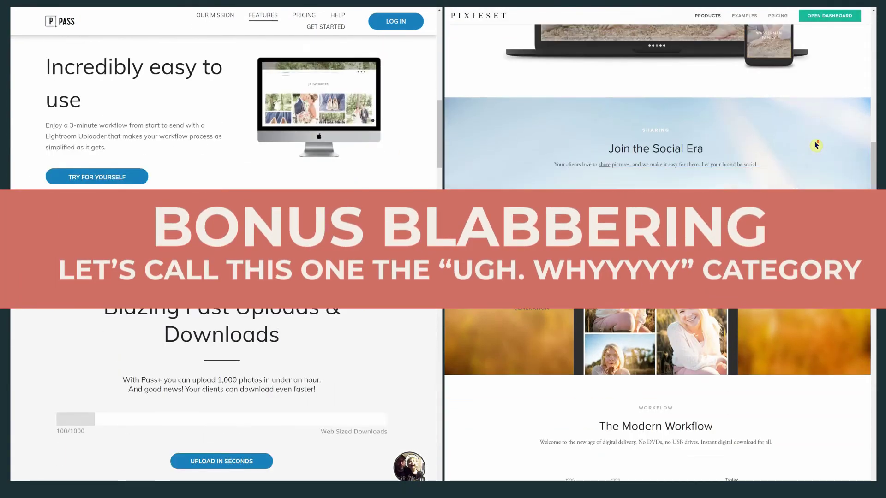
pyautogui.scroll(-6, 362, 210)
pyautogui.scroll(-5, 816, 146)
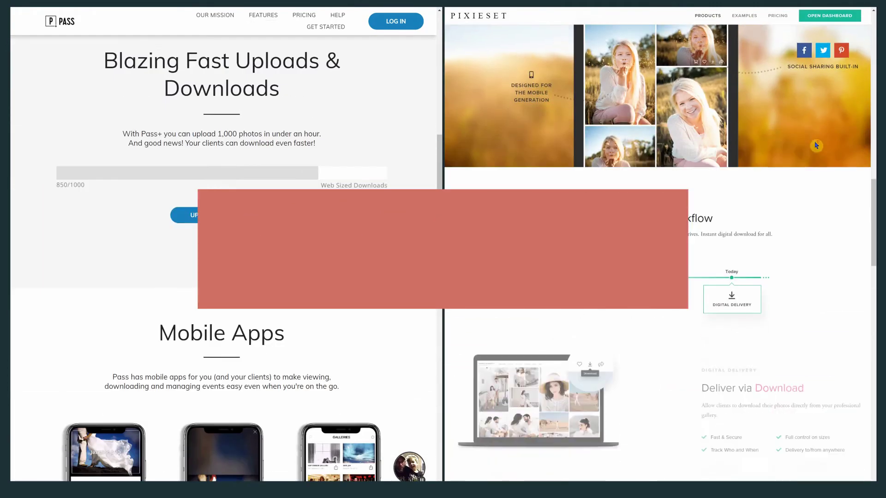
pyautogui.scroll(-5, 362, 210)
pyautogui.scroll(-5, 815, 146)
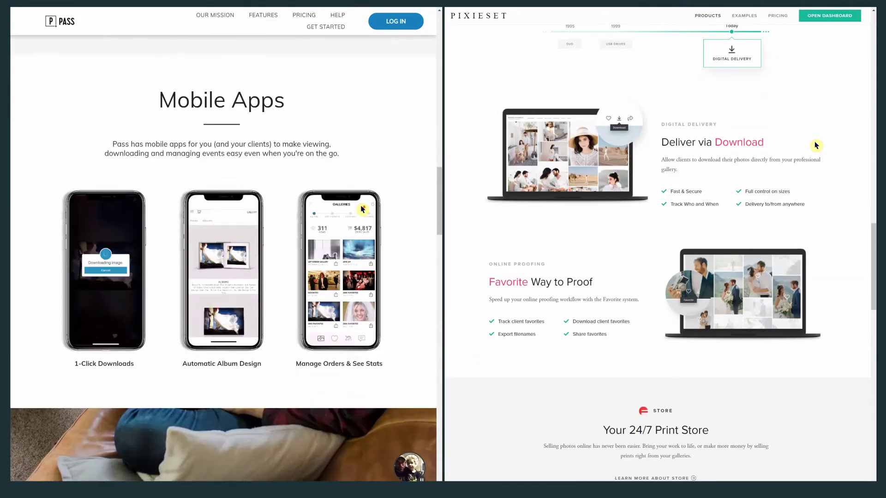
pyautogui.scroll(-8, 362, 209)
pyautogui.scroll(-7, 815, 146)
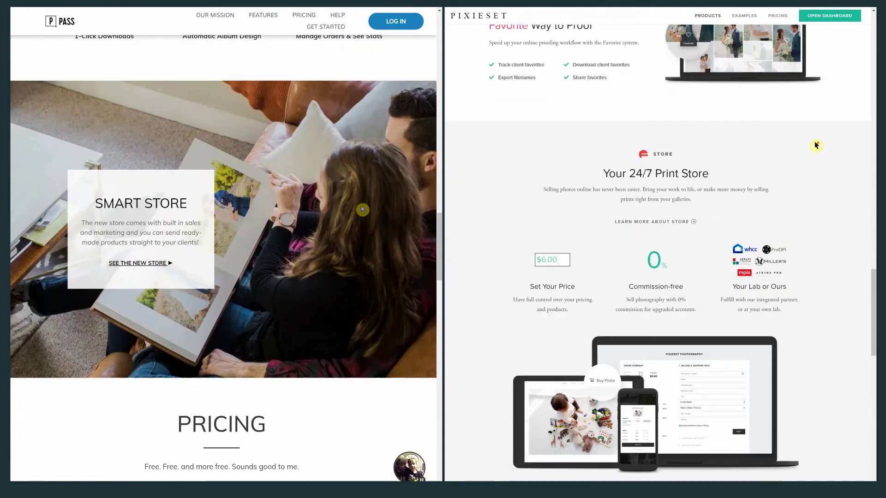
pyautogui.scroll(-5, 362, 209)
pyautogui.scroll(-5, 815, 146)
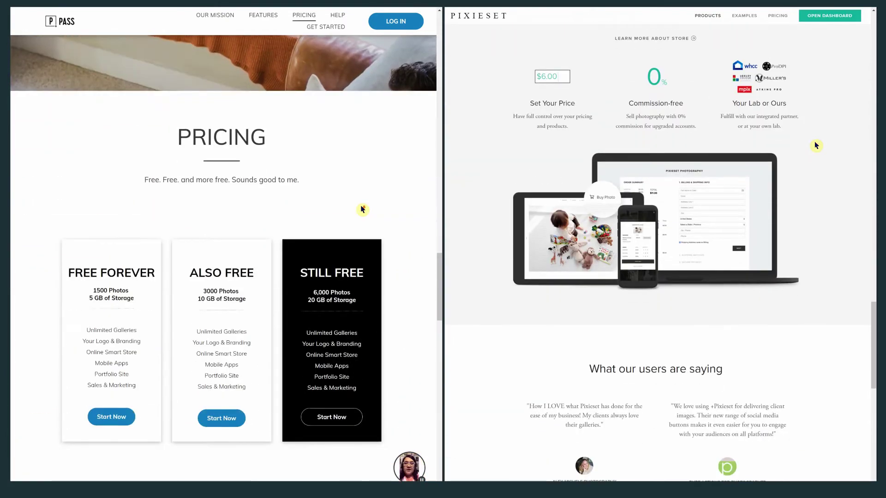
pyautogui.scroll(-4, 362, 210)
pyautogui.scroll(-2, 815, 146)
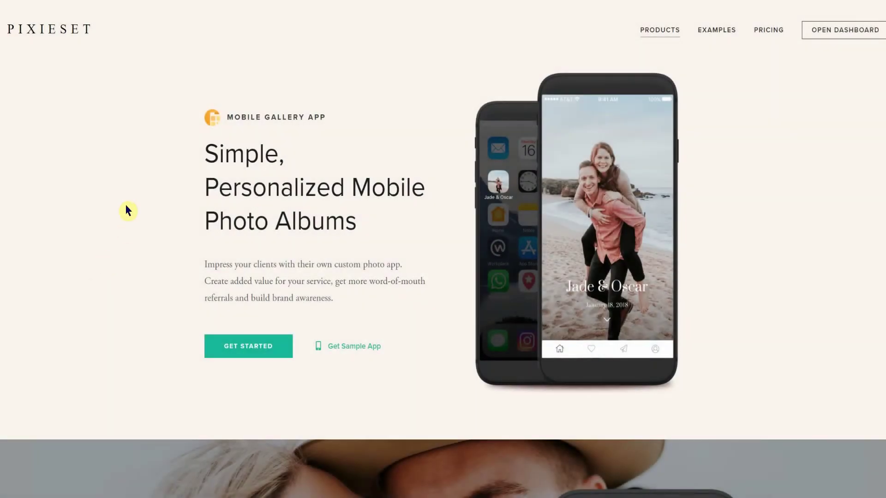
pyautogui.scroll(-6, 126, 206)
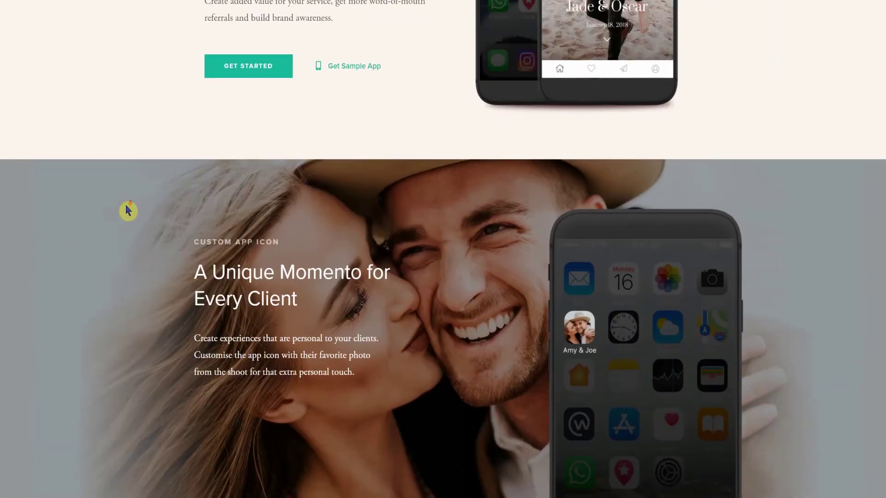
pyautogui.scroll(-7, 128, 211)
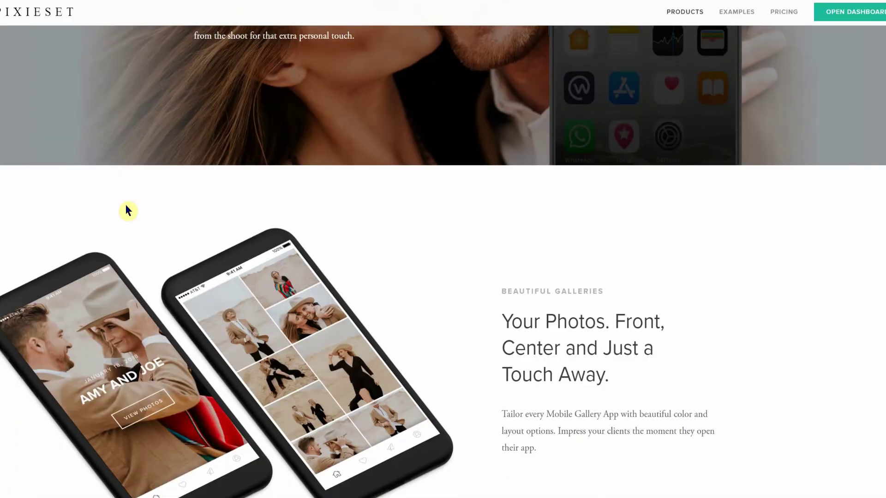
pyautogui.scroll(-6, 128, 211)
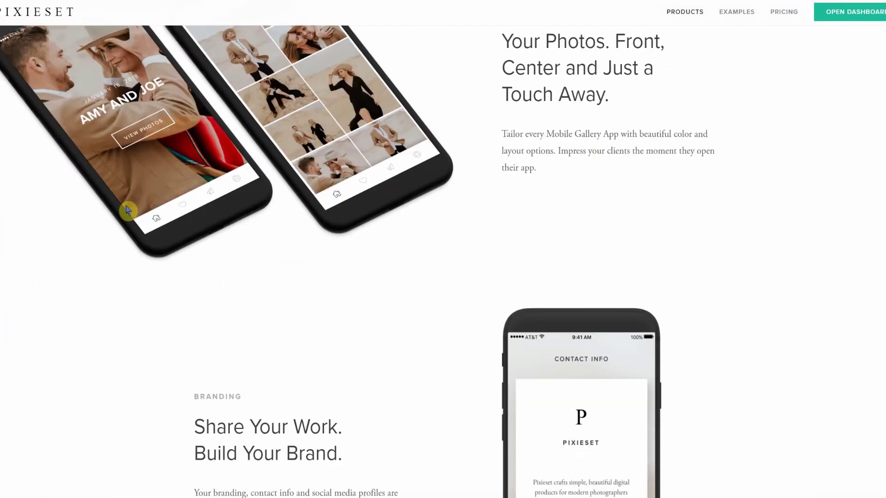
pyautogui.scroll(18, 129, 211)
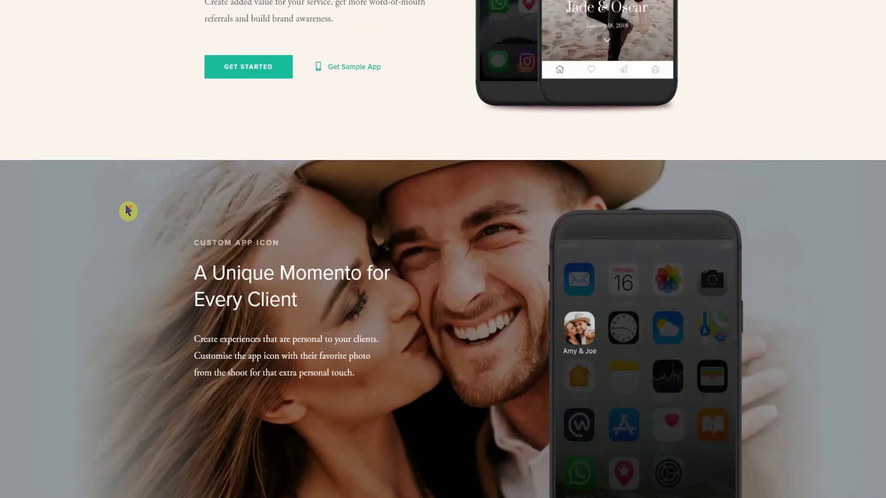
pyautogui.scroll(2, 128, 211)
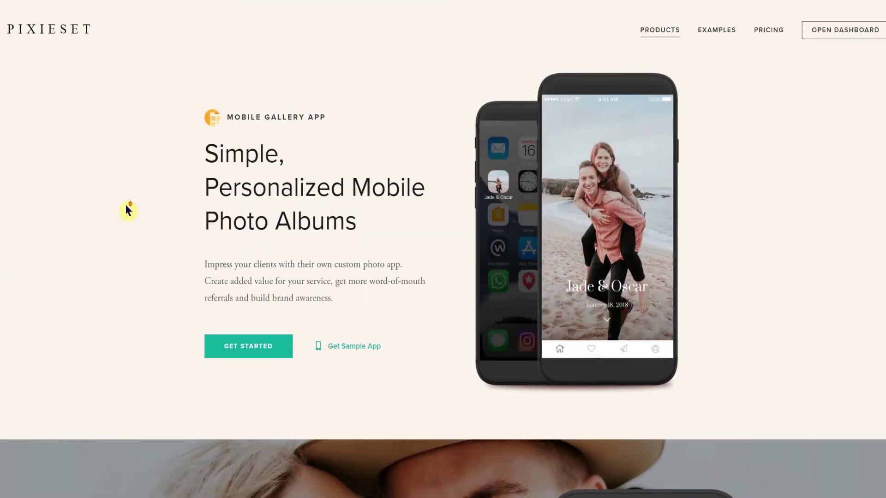
# Step: Create a mobile gallery app named Test and start uploading engagement photos from the computer
pyautogui.click(836, 36)
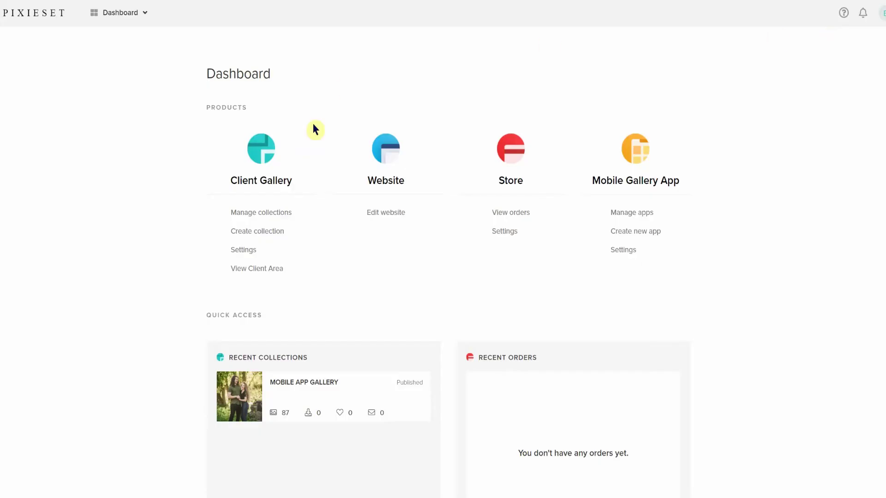
pyautogui.click(617, 187)
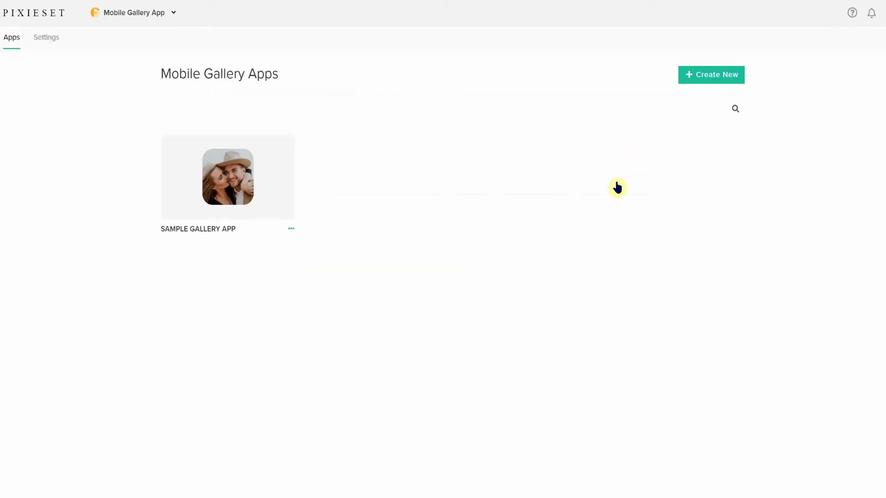
pyautogui.click(724, 80)
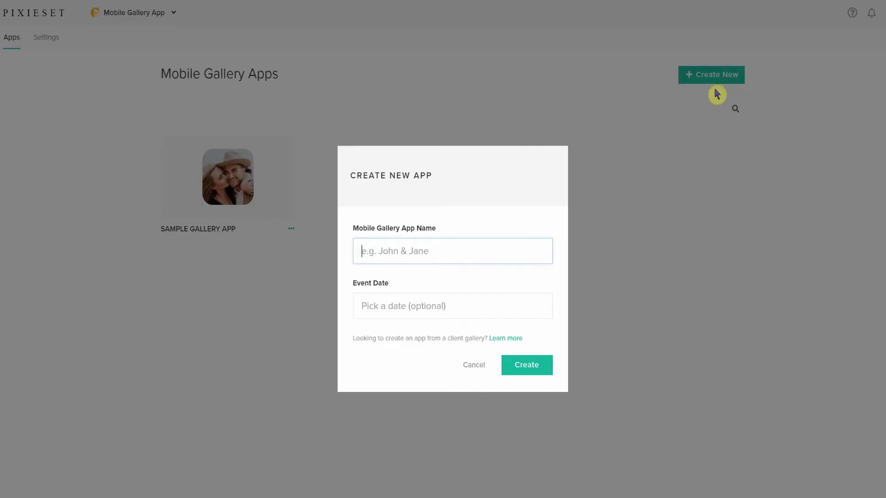
pyautogui.write('Test')
pyautogui.press('Return')
pyautogui.click(462, 337)
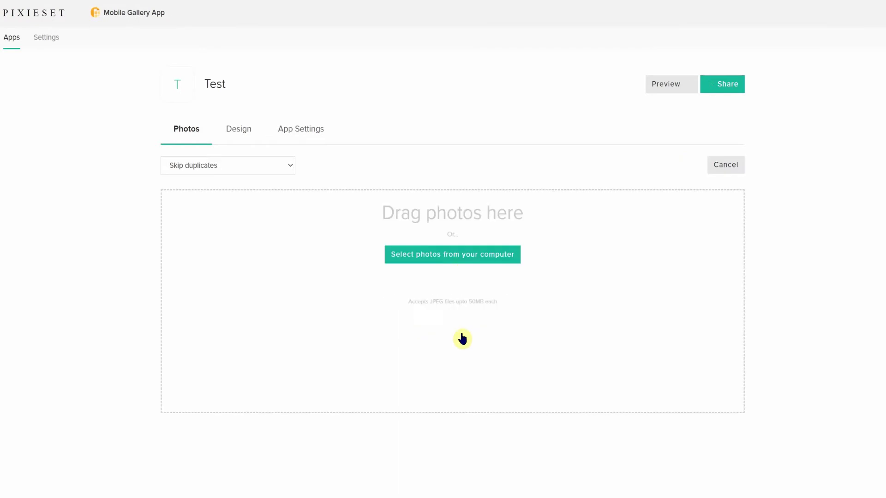
pyautogui.click(460, 326)
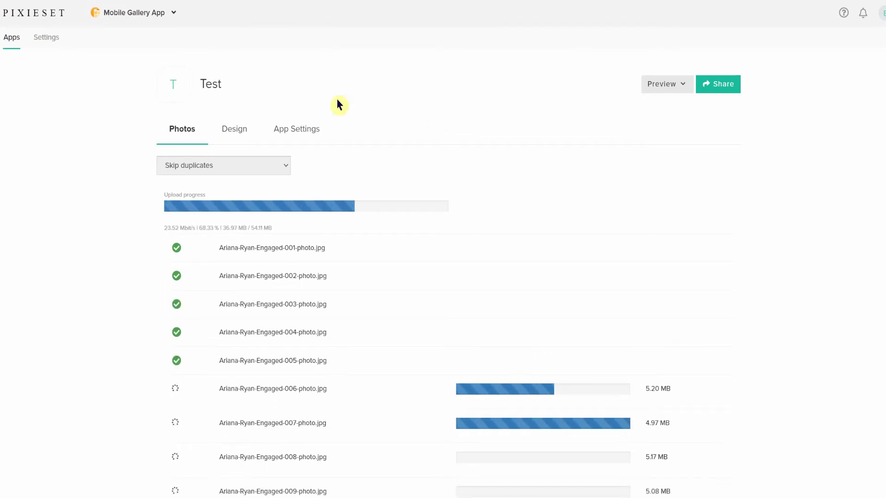
# Step: Go to the Pixieset Dashboard and open the MOBILE APP GALLERY collection
pyautogui.click(115, 12)
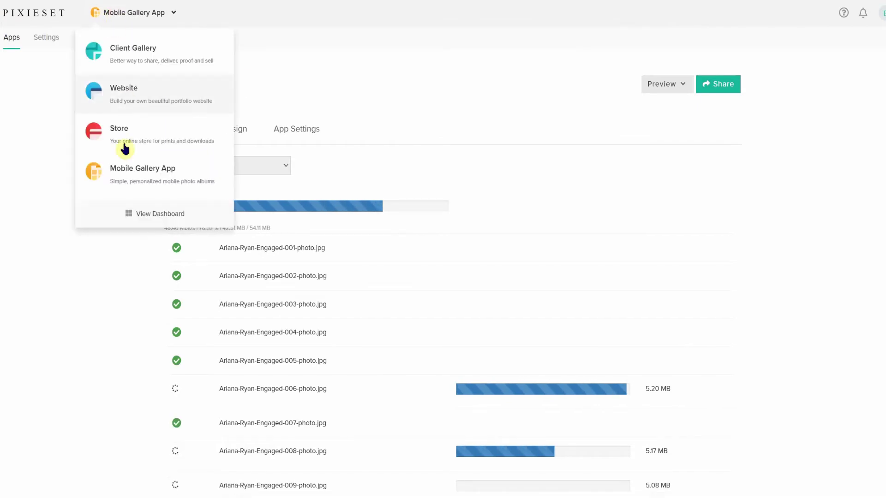
pyautogui.click(128, 213)
pyautogui.click(271, 183)
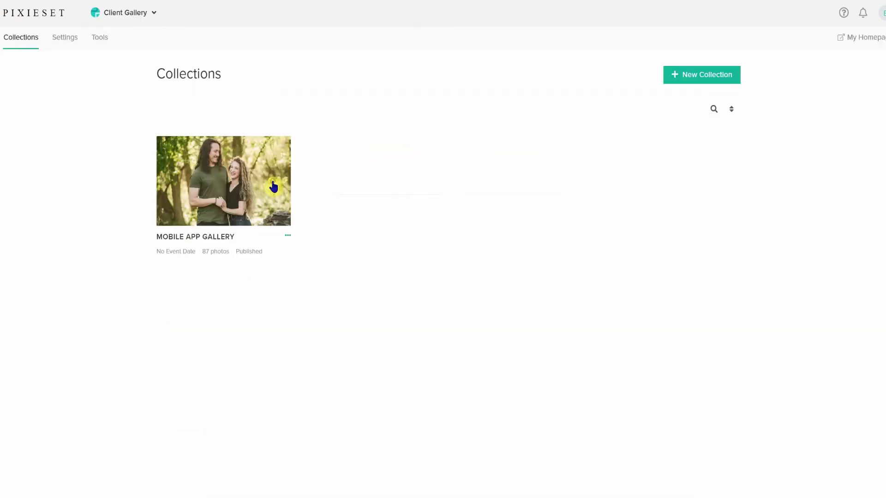
pyautogui.click(220, 209)
# Step: Select the first eight photos, view their extra actions, then return to the Dashboard
pyautogui.click(251, 194)
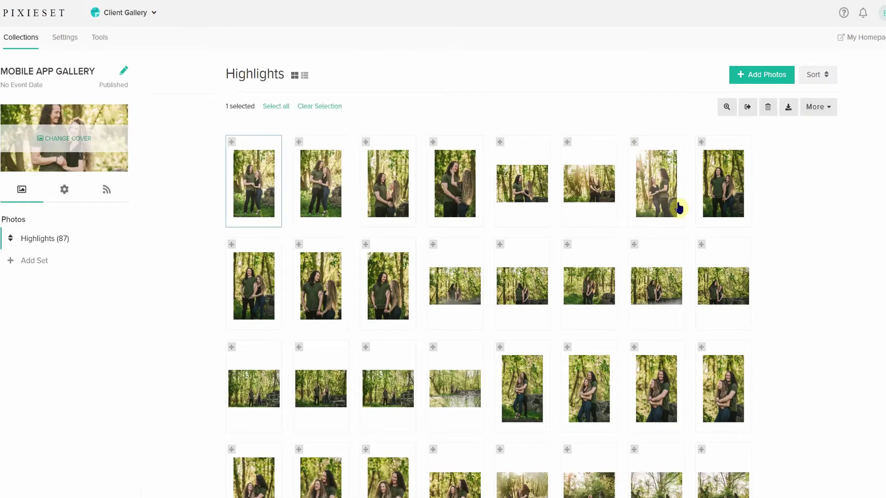
pyautogui.keyDown('shift'); pyautogui.click(723, 185); pyautogui.keyUp('shift')
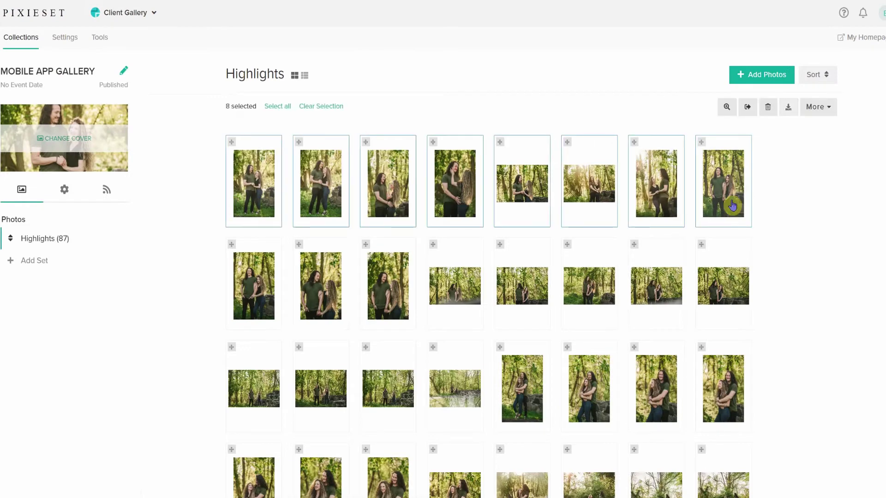
pyautogui.click(825, 114)
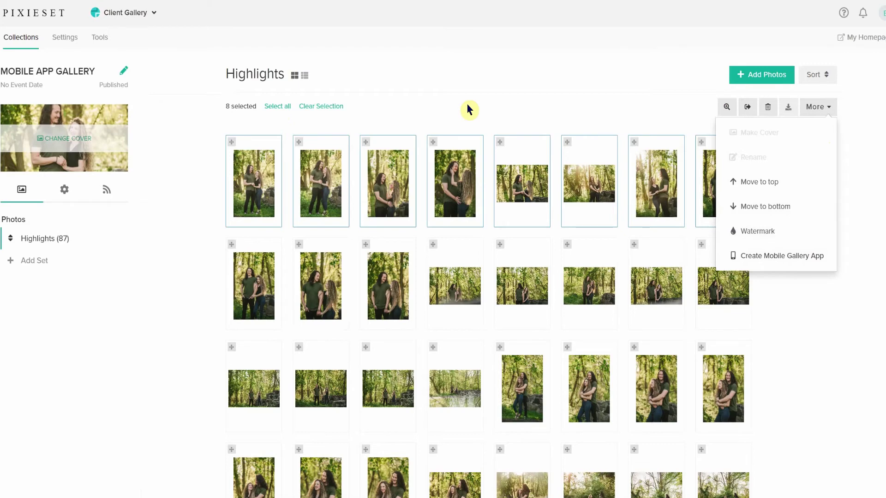
pyautogui.click(135, 12)
pyautogui.click(158, 212)
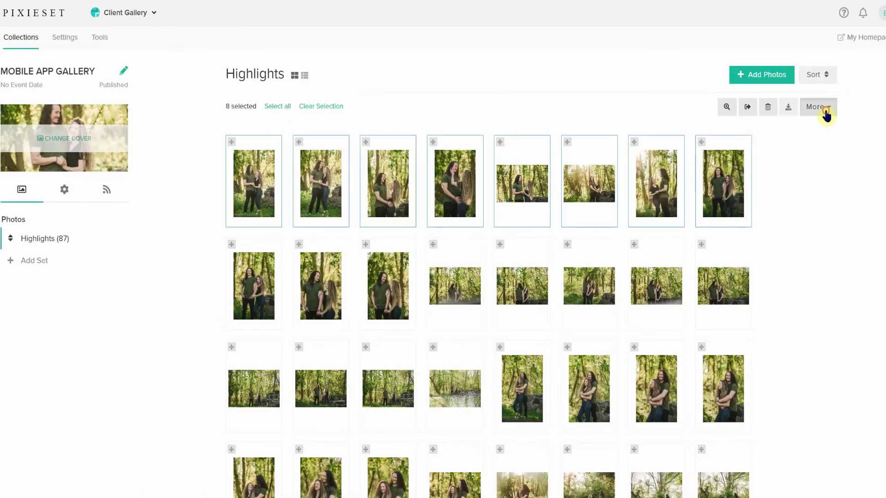
# Step: Show more photo actions and read the help article on creating Mobile Gallery Apps
pyautogui.click(826, 113)
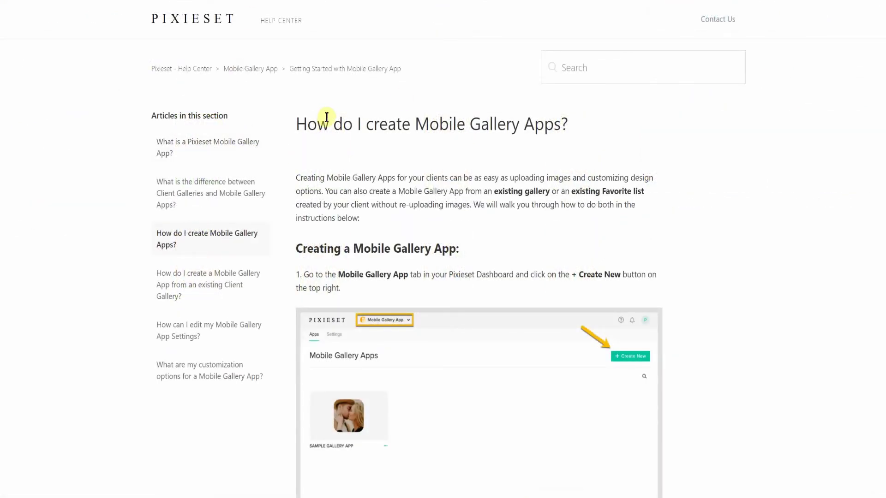
pyautogui.moveTo(571, 128); pyautogui.dragTo(283, 123)
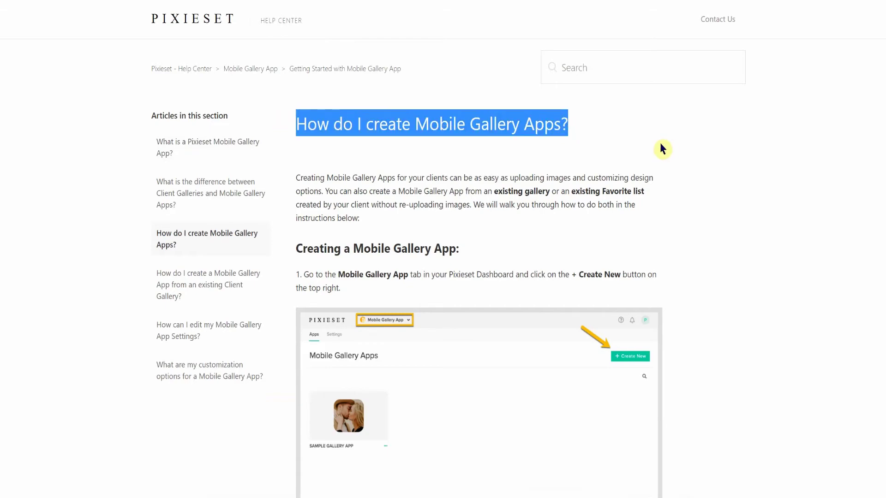
pyautogui.click(646, 146)
pyautogui.scroll(-15, 708, 221)
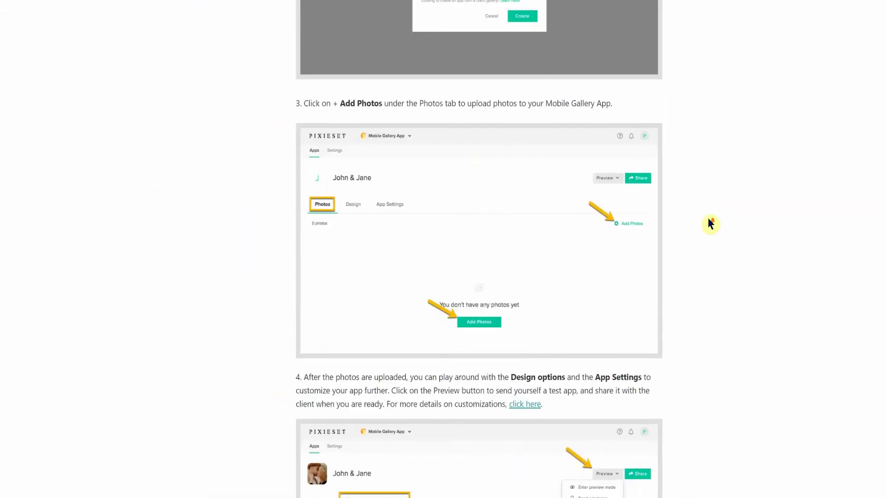
pyautogui.scroll(-5, 709, 223)
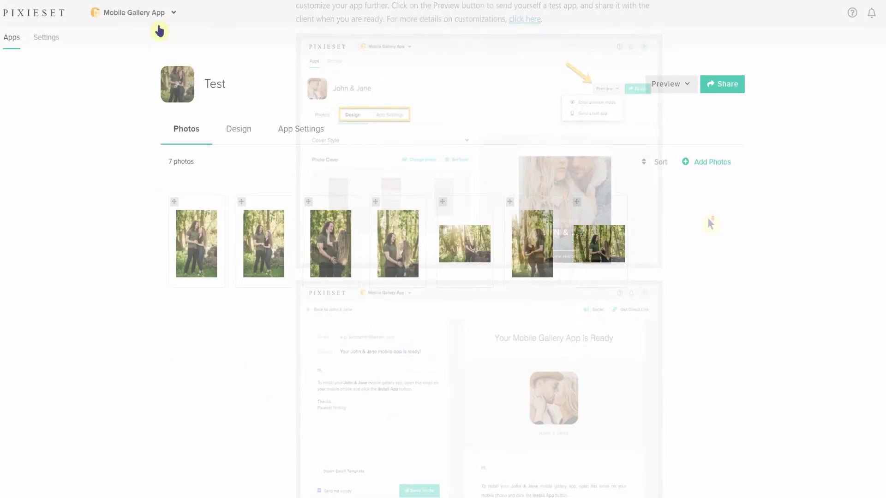
# Step: From the Dashboard, open the TEST mobile gallery app, then return to the Dashboard
pyautogui.click(157, 14)
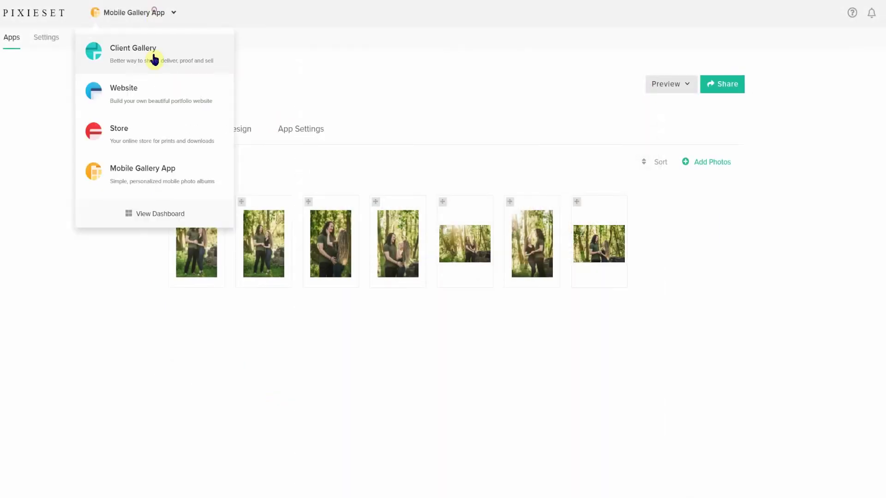
pyautogui.click(141, 214)
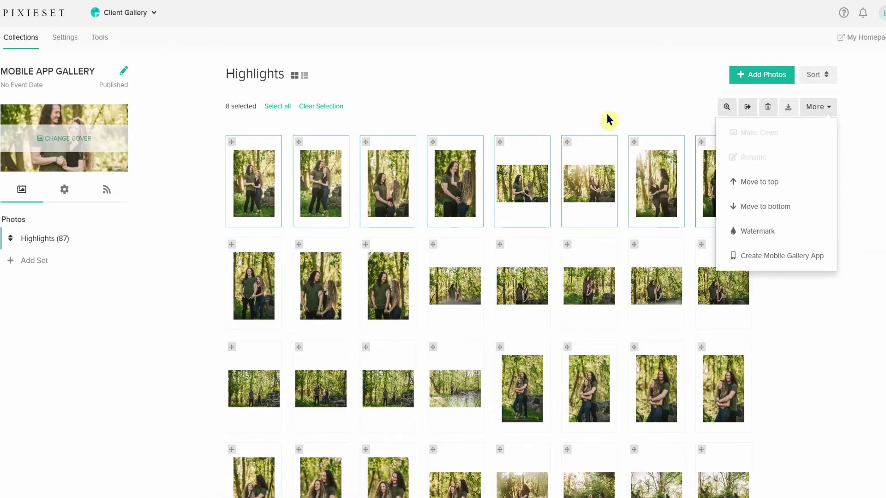
pyautogui.click(614, 116)
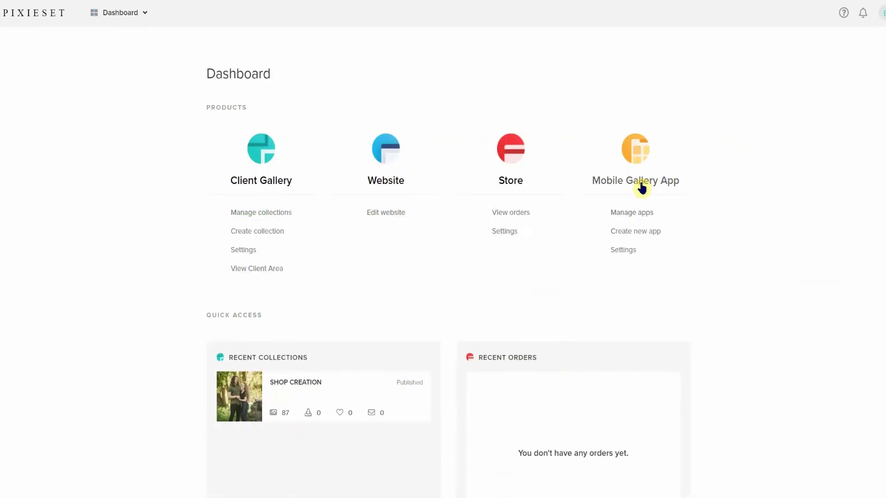
pyautogui.click(642, 186)
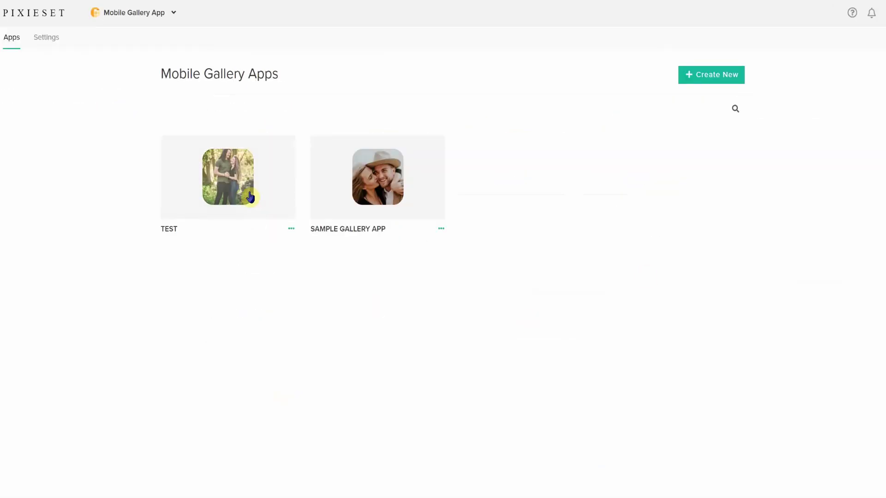
pyautogui.click(254, 197)
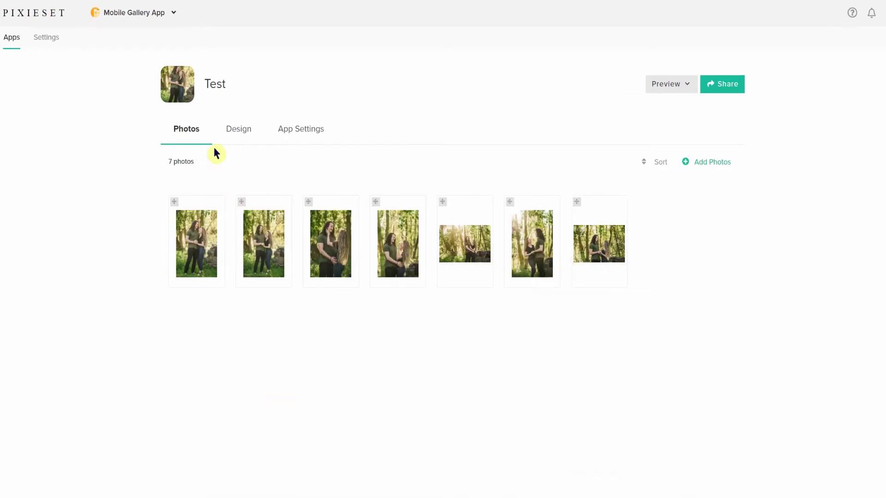
pyautogui.click(154, 12)
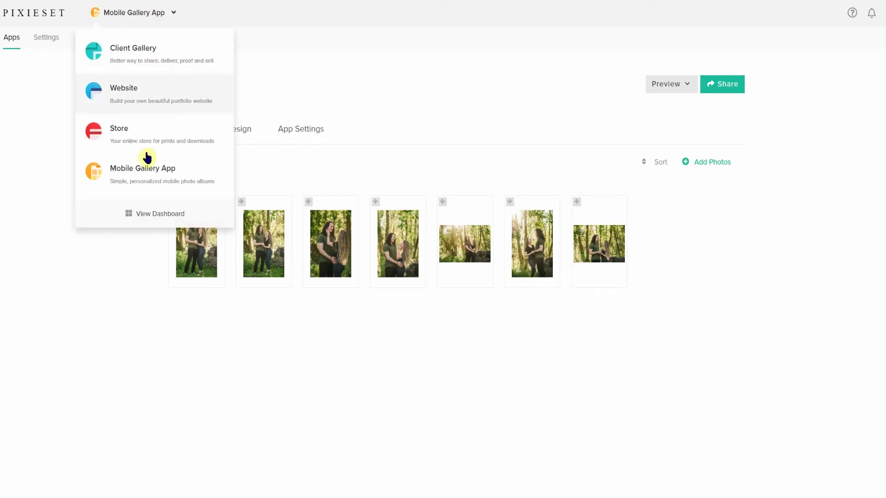
pyautogui.click(141, 214)
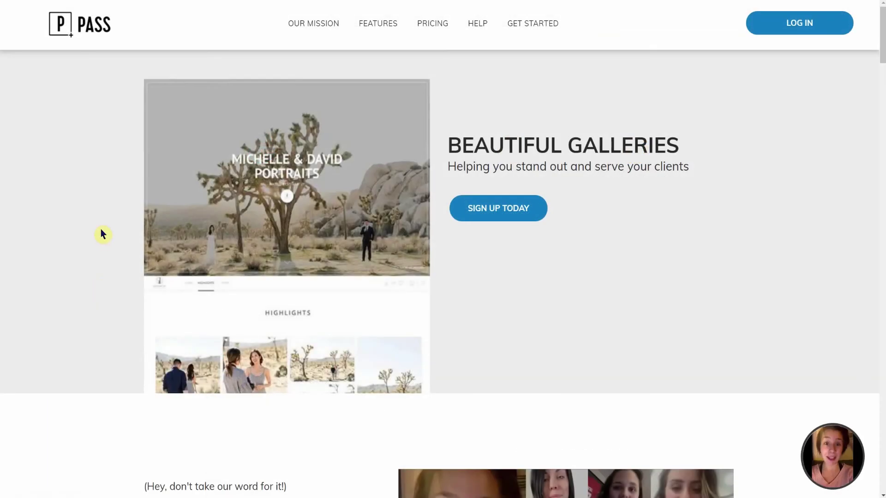
# Step: Scroll down the PASS homepage past its features to the free pricing tiers
pyautogui.scroll(-6, 103, 234)
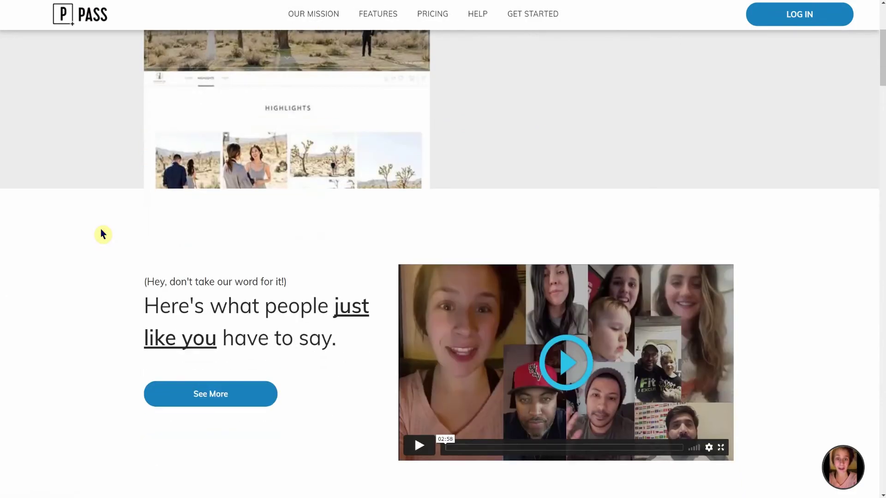
pyautogui.scroll(-8, 103, 234)
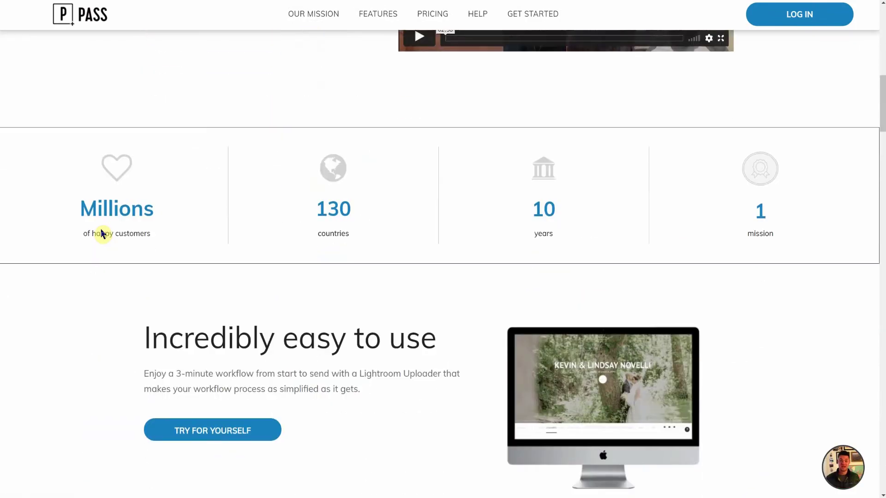
pyautogui.scroll(-7, 103, 234)
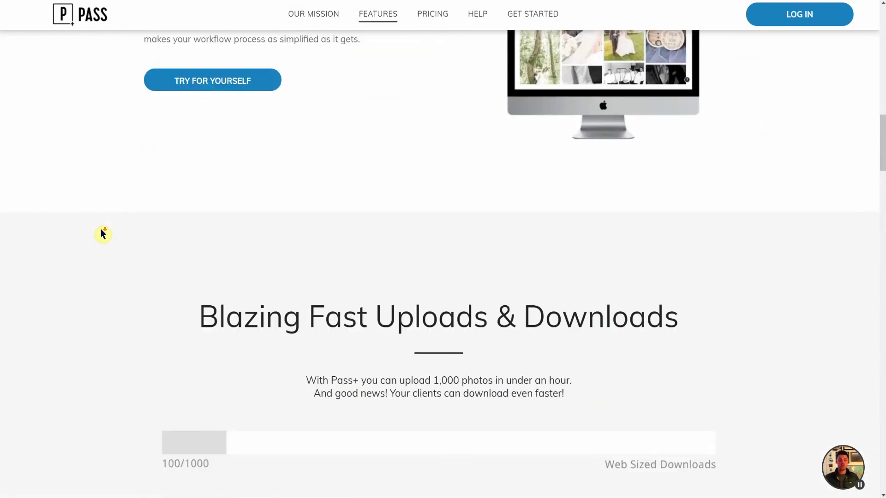
pyautogui.scroll(-9, 103, 234)
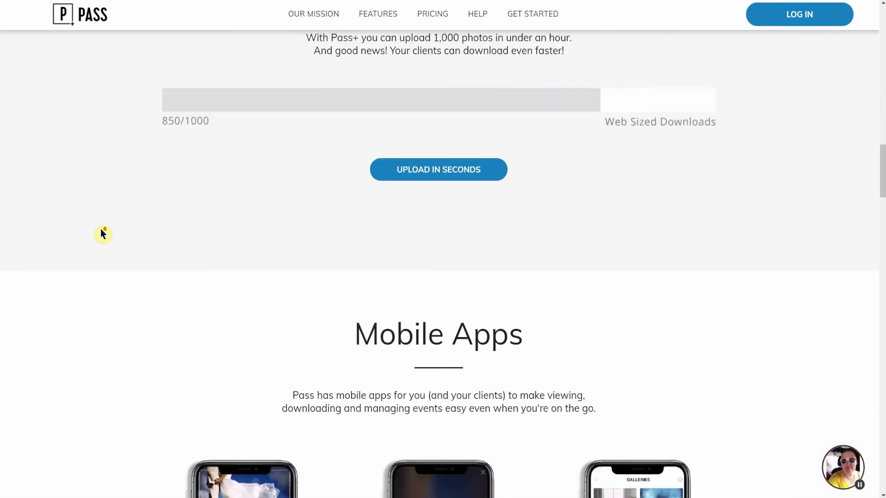
pyautogui.scroll(-10, 103, 234)
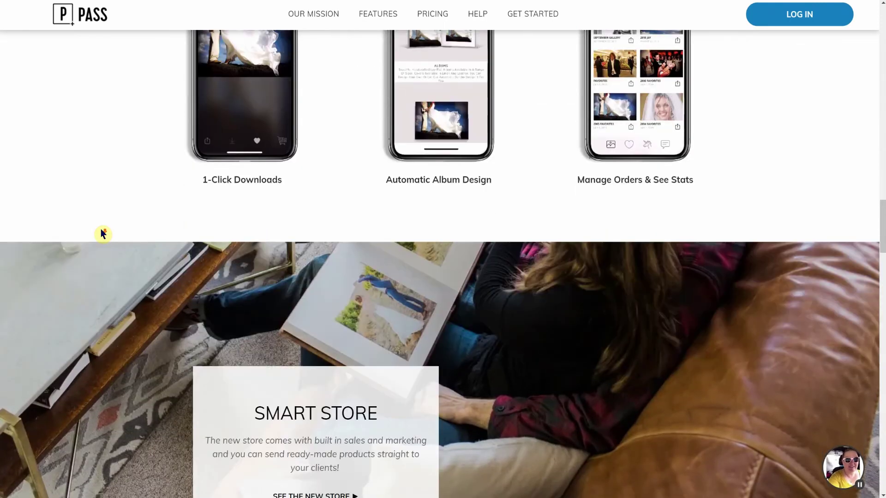
pyautogui.scroll(-11, 102, 234)
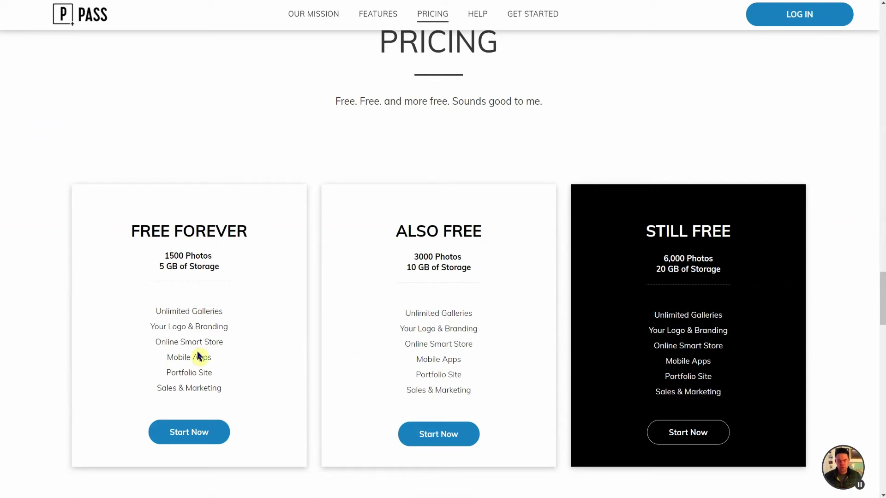
# Step: Sign up for a free PASS account by entering an email address
pyautogui.click(184, 436)
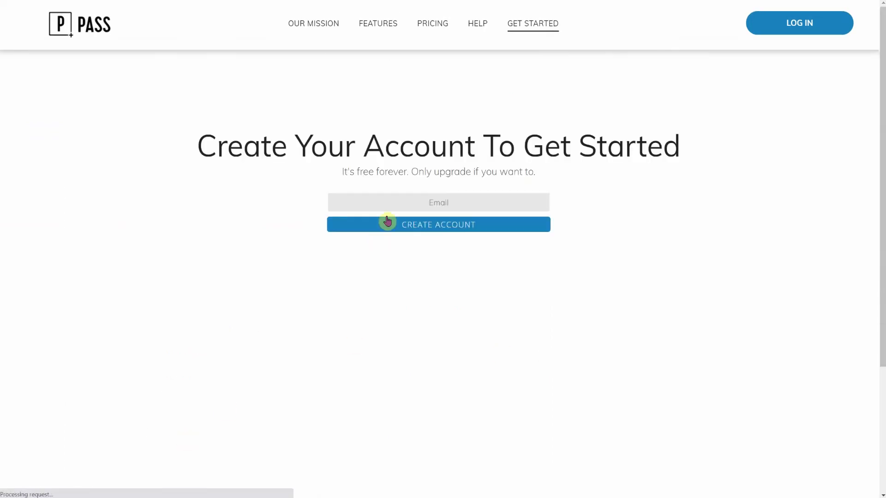
pyautogui.click(404, 205)
pyautogui.click(452, 230)
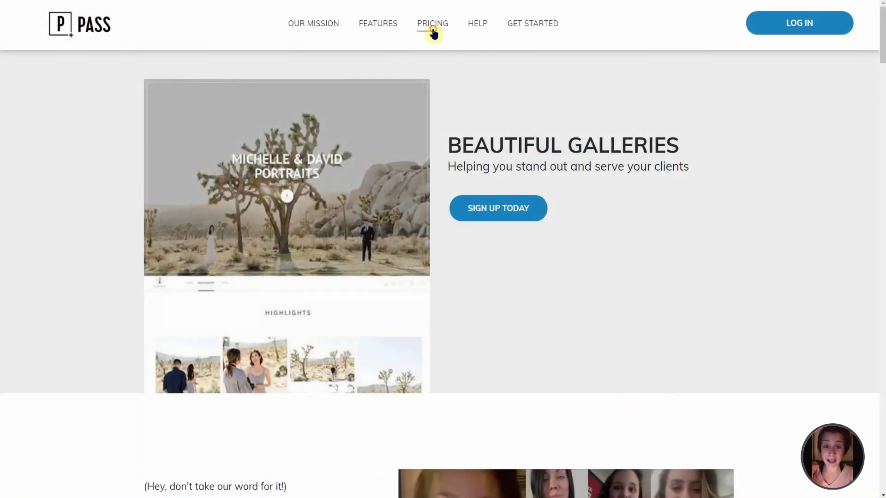
# Step: Scroll through the Free, Standard and Unlimited plans to compare them
pyautogui.scroll(-10, 415, 138)
pyautogui.scroll(-5, 398, 223)
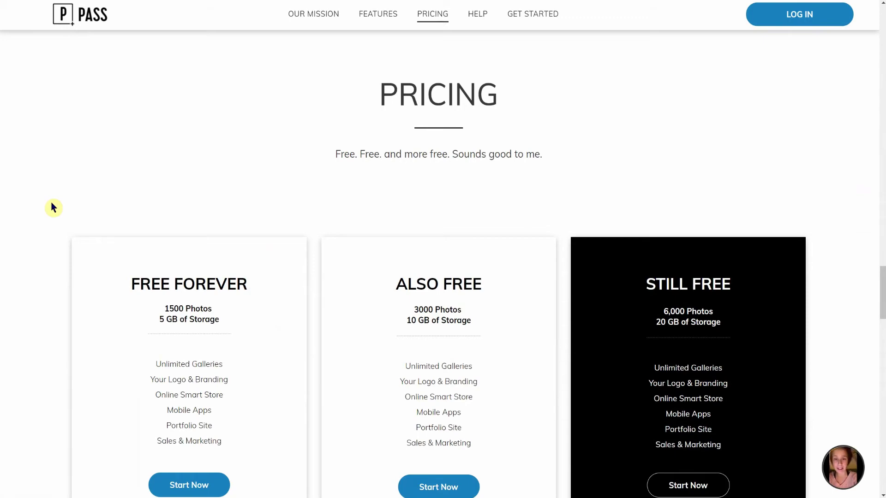
pyautogui.scroll(-3, 53, 207)
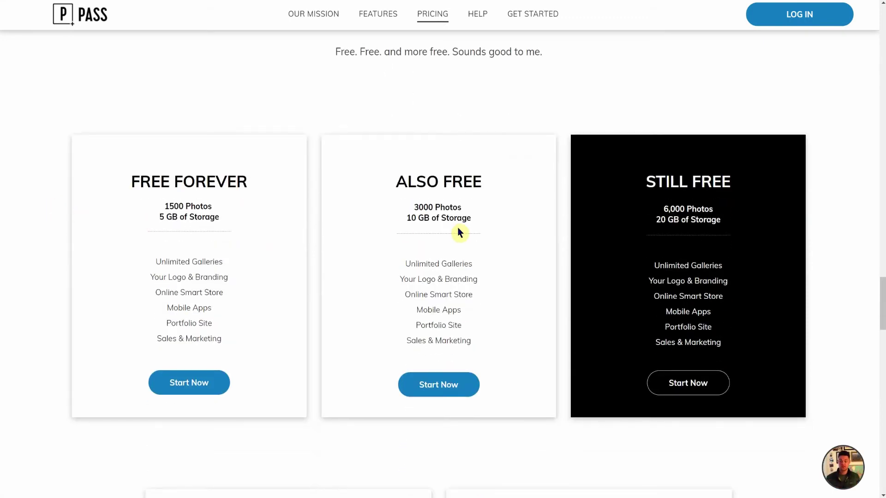
pyautogui.scroll(-5, 458, 227)
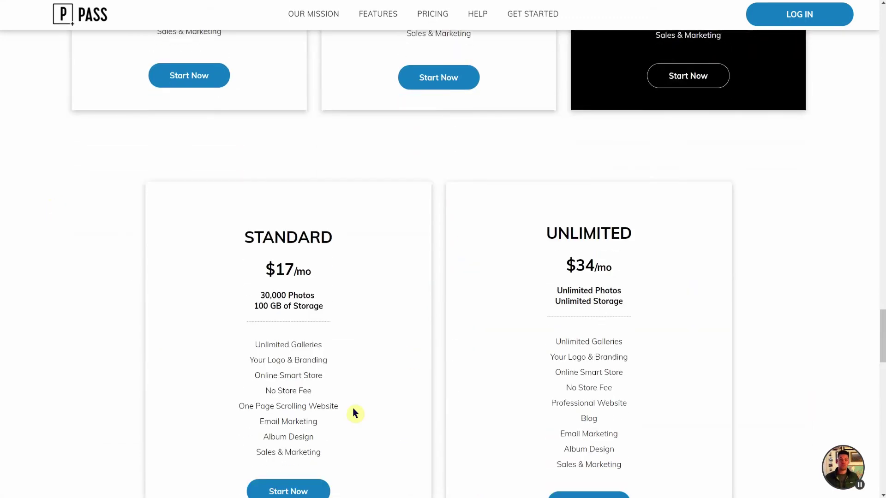
pyautogui.scroll(5, 543, 369)
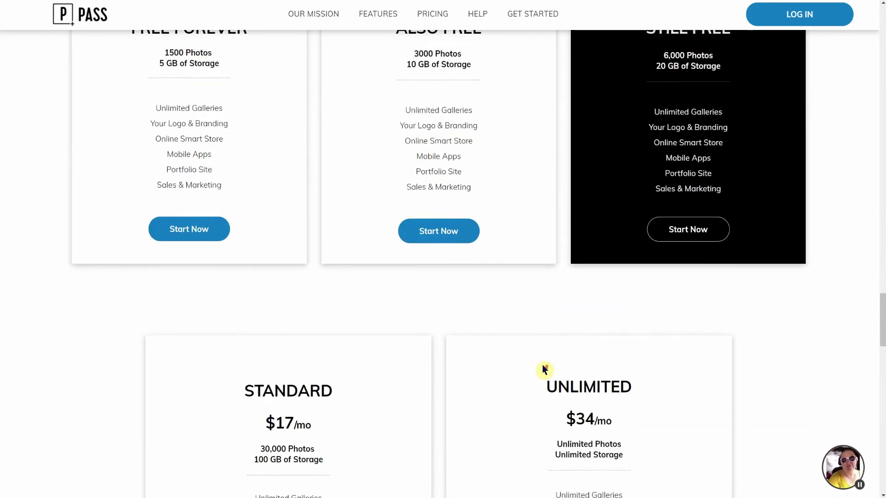
pyautogui.scroll(2, 689, 356)
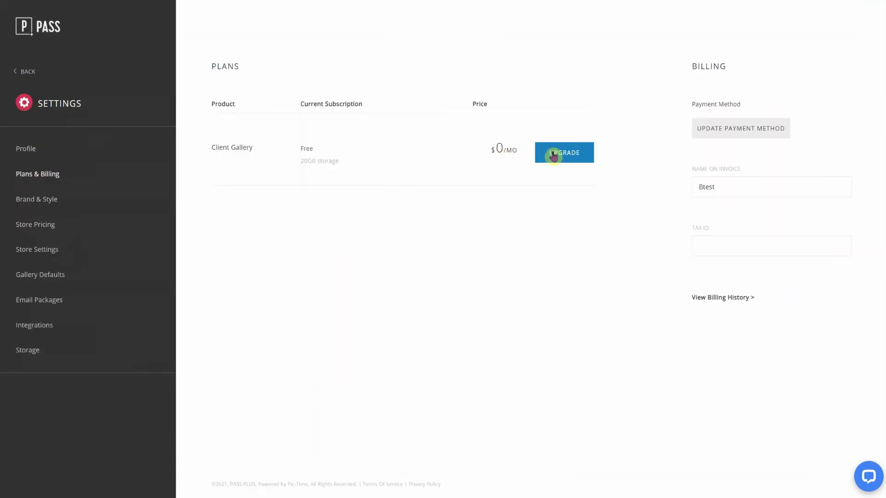
# Step: Open the Client Gallery upgrade plans and highlight PASS's 20 GB versus Pic-Time's free 20GB storage
pyautogui.click(553, 152)
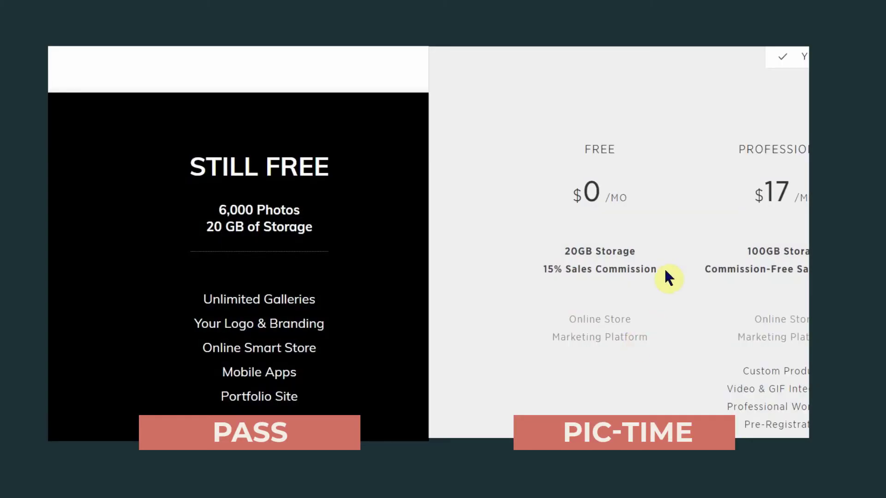
pyautogui.moveTo(642, 252); pyautogui.dragTo(550, 257)
pyautogui.moveTo(318, 228); pyautogui.dragTo(207, 229)
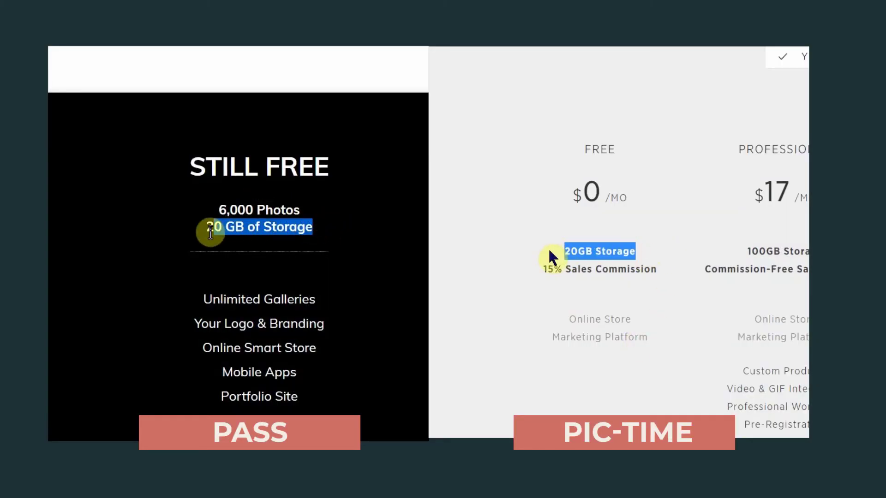
pyautogui.click(607, 164)
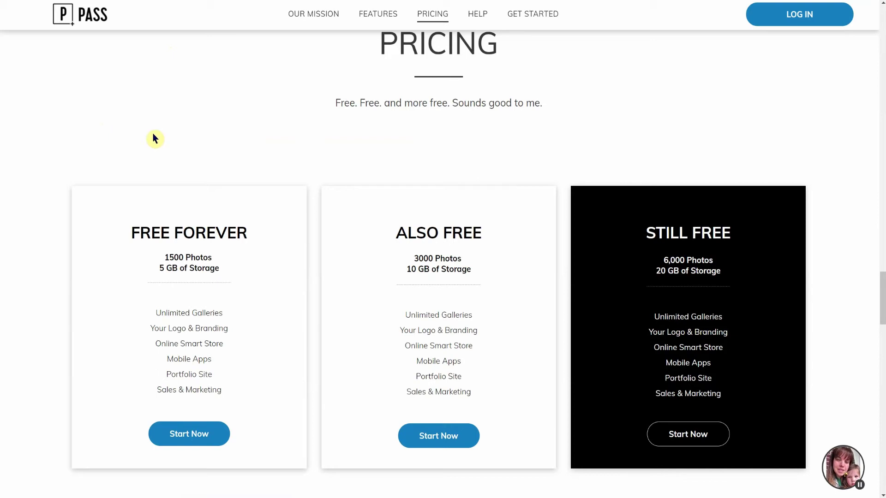
# Step: Highlight the everything-free tagline, scroll to Standard ($17/mo) and Unlimited ($34/mo), then widen the window
pyautogui.moveTo(336, 103); pyautogui.dragTo(551, 111)
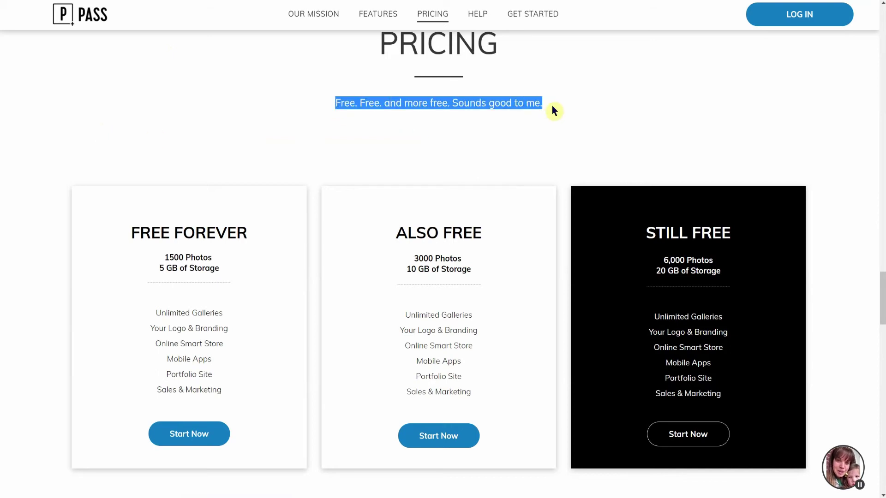
pyautogui.click(552, 107)
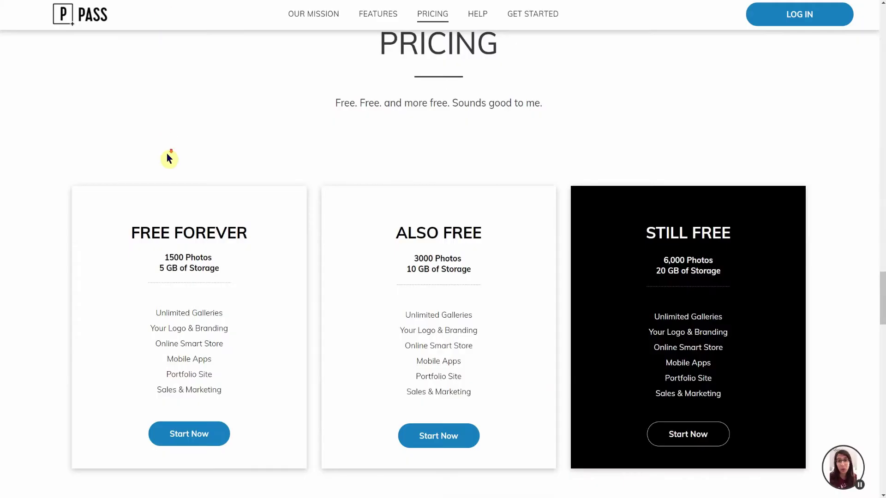
pyautogui.scroll(-5, 168, 156)
pyautogui.scroll(-5, 168, 158)
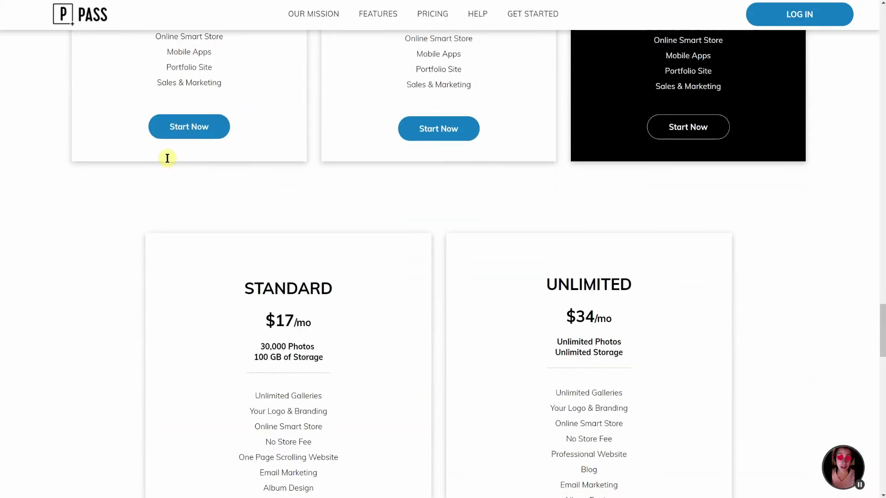
pyautogui.scroll(-1, 167, 158)
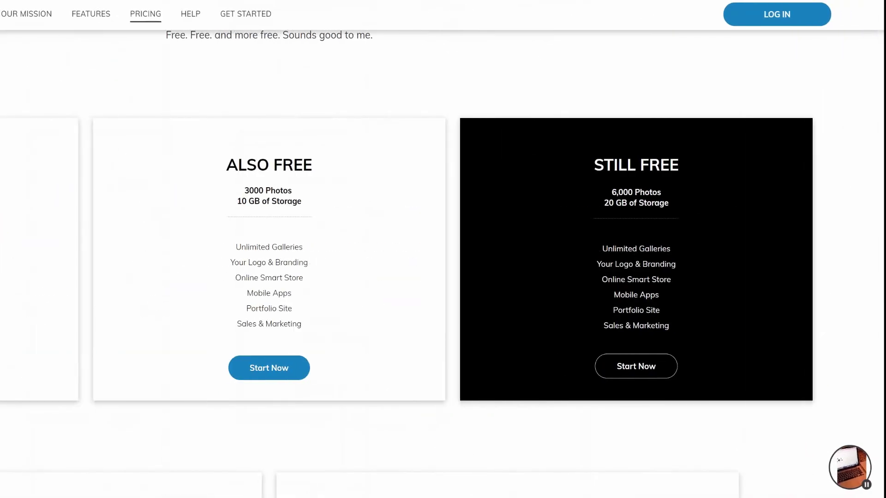
pyautogui.moveTo(402, 203); pyautogui.dragTo(1, 199)
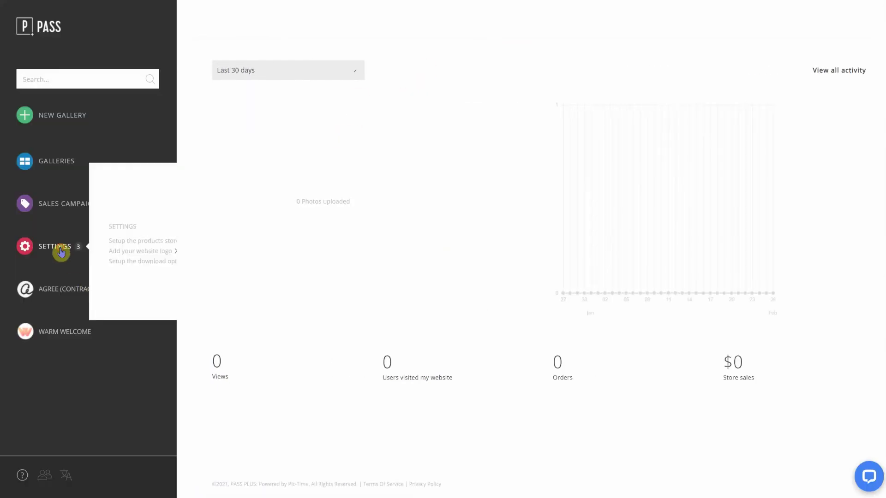
# Step: Browse Pic-Time's Settings pages for Brand & Style, Store Pricing and Store Settings
pyautogui.click(60, 249)
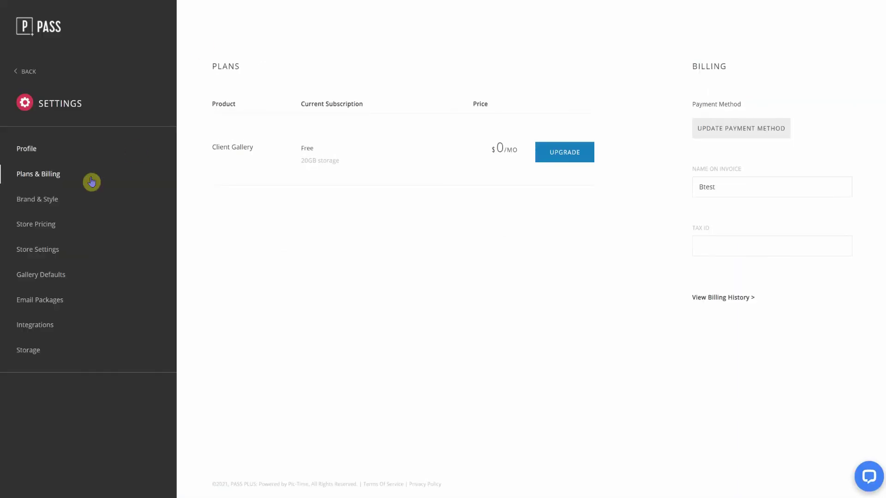
pyautogui.click(89, 182)
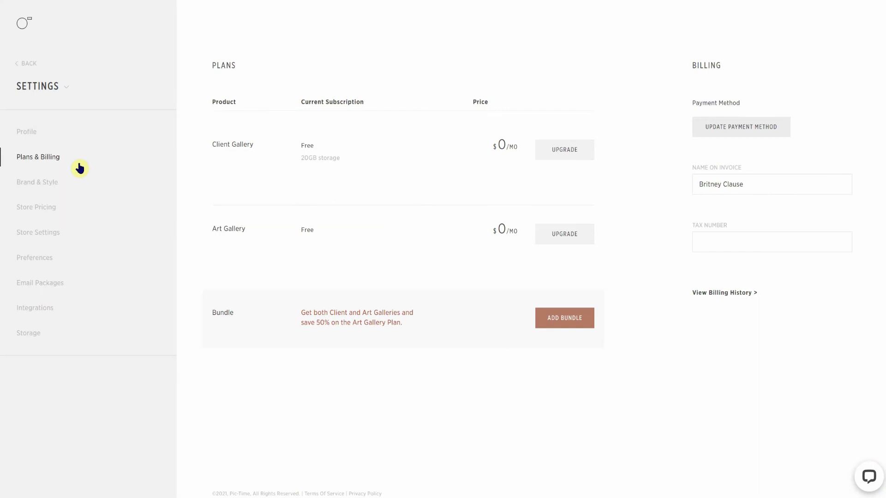
pyautogui.click(48, 184)
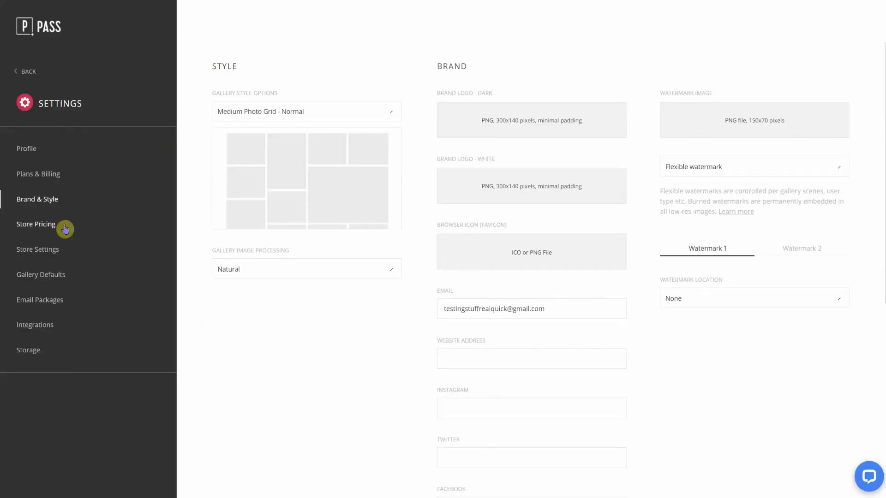
pyautogui.click(66, 226)
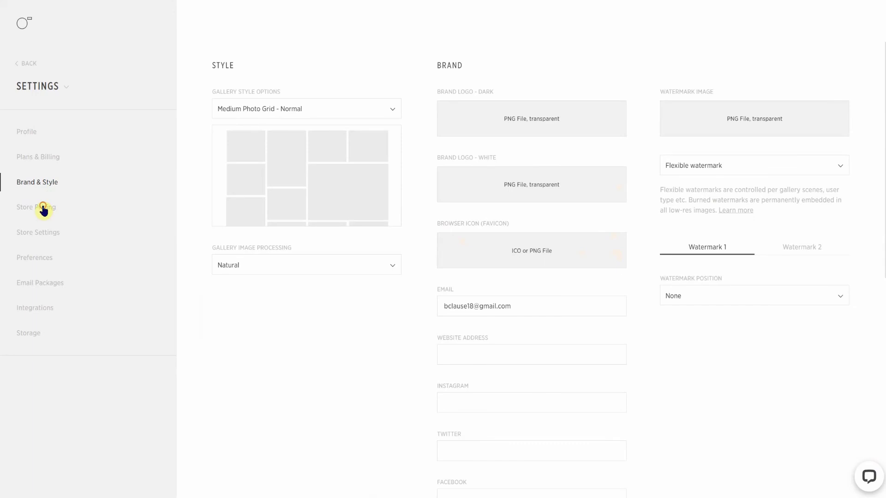
pyautogui.click(43, 208)
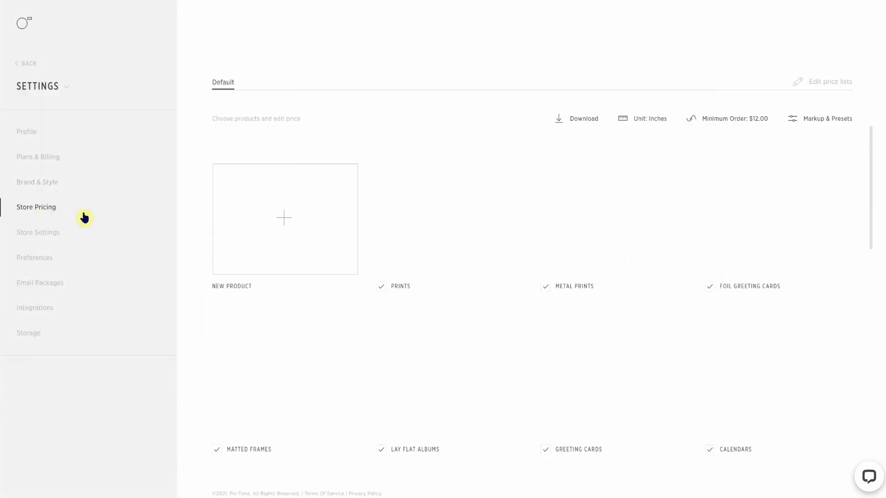
pyautogui.scroll(-3, 240, 230)
pyautogui.scroll(3, 270, 261)
pyautogui.click(37, 232)
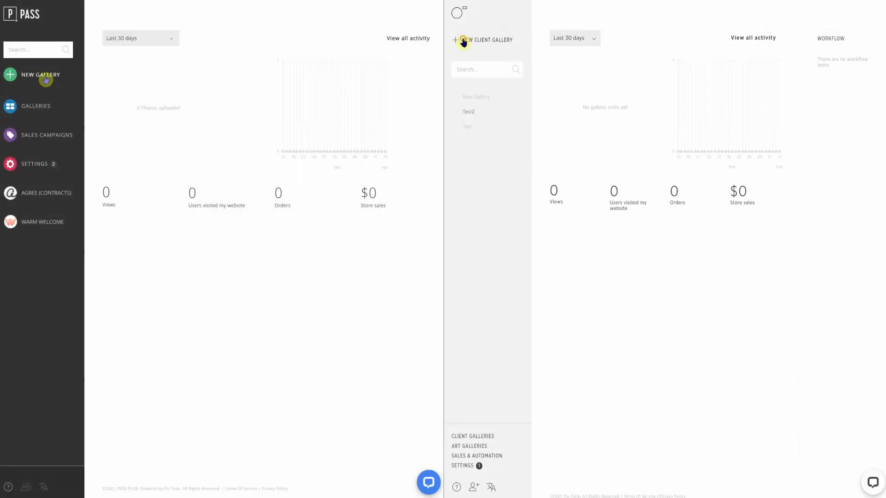
# Step: Start a new gallery with the circular cover design and view its colour sets
pyautogui.click(463, 41)
pyautogui.click(46, 79)
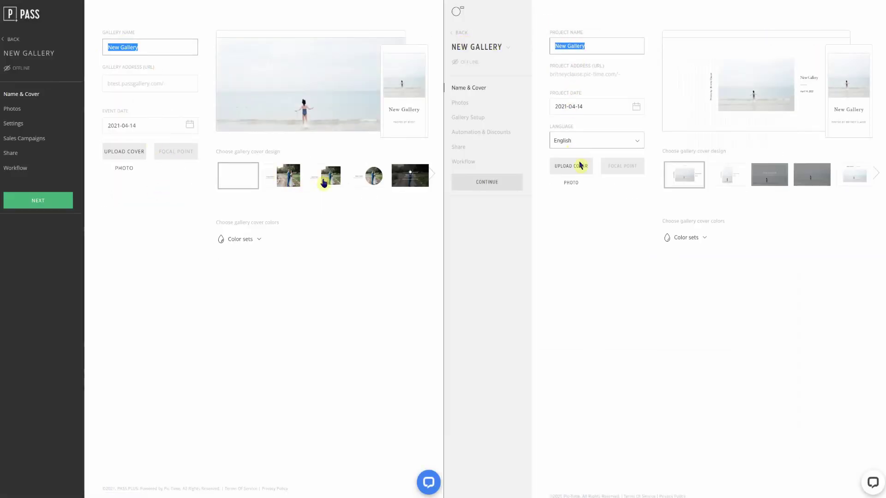
pyautogui.click(367, 175)
pyautogui.click(259, 239)
pyautogui.click(703, 237)
pyautogui.click(261, 241)
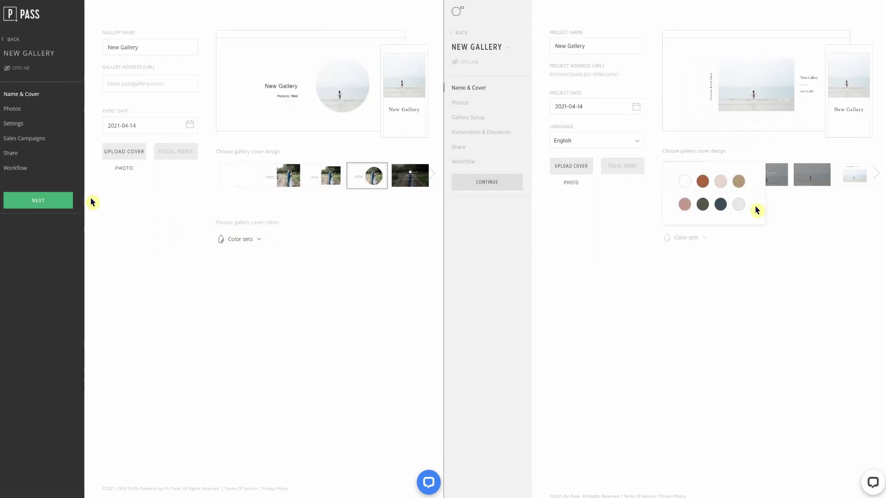
# Step: Return to both dashboards and view Sales Campaigns, Automations and User Activity
pyautogui.click(22, 19)
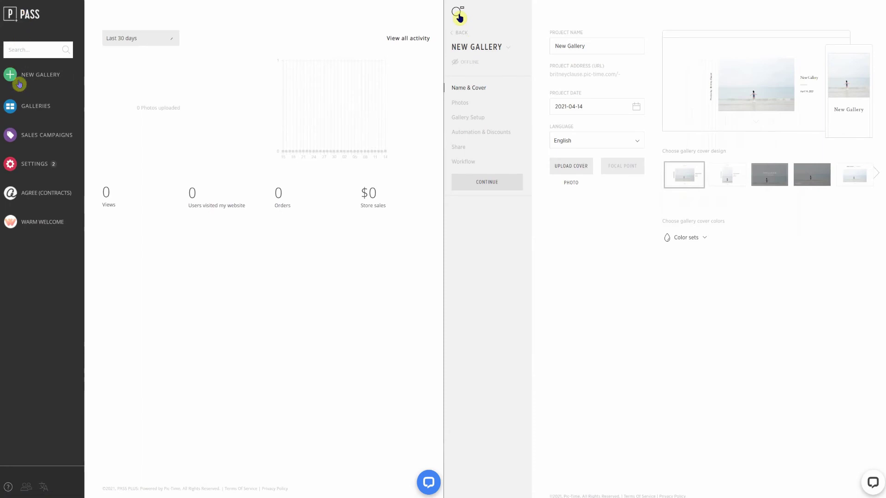
pyautogui.click(458, 14)
pyautogui.click(463, 459)
pyautogui.click(41, 138)
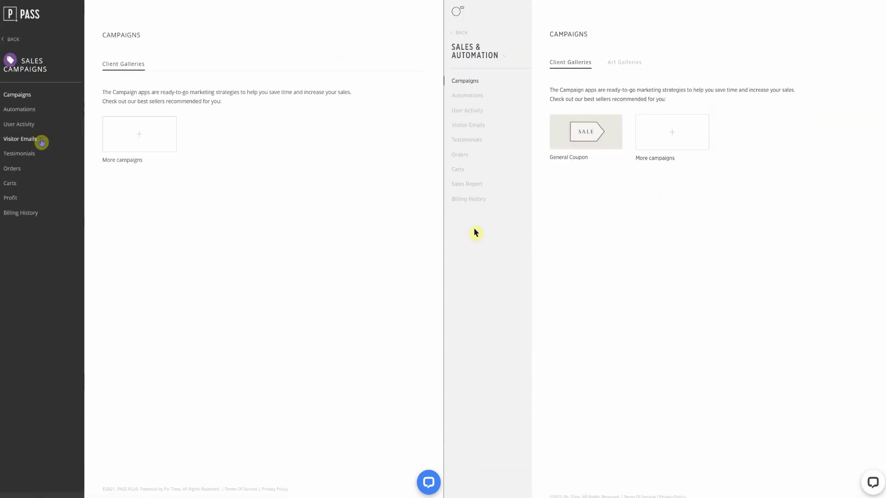
pyautogui.click(21, 110)
pyautogui.click(466, 96)
pyautogui.click(28, 129)
pyautogui.click(466, 110)
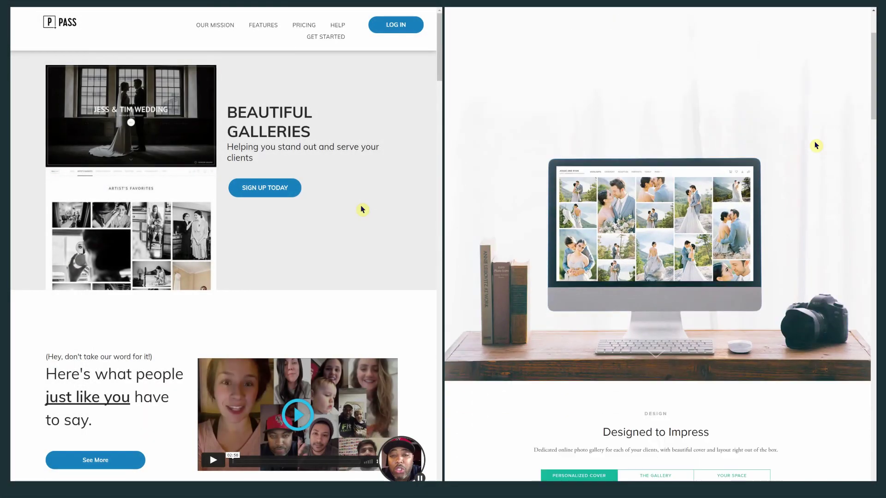
# Step: Scroll down both home pages, then open the More dropdown in Pixieset's gallery manager
pyautogui.scroll(-4, 363, 210)
pyautogui.scroll(-4, 815, 146)
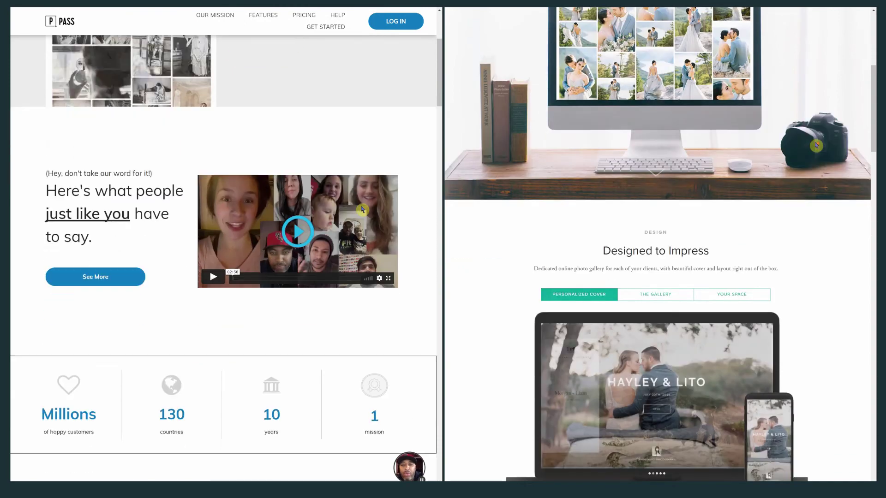
pyautogui.scroll(-3, 362, 210)
pyautogui.scroll(-4, 816, 146)
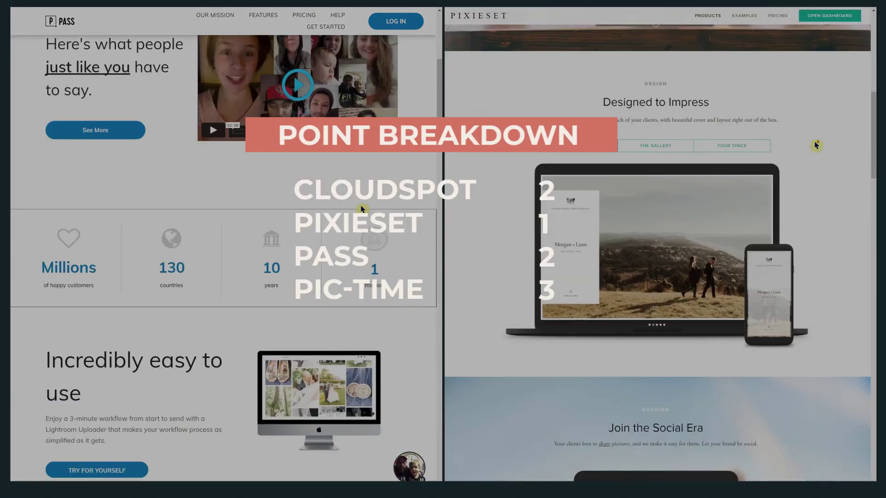
pyautogui.scroll(-4, 363, 210)
pyautogui.scroll(-4, 815, 143)
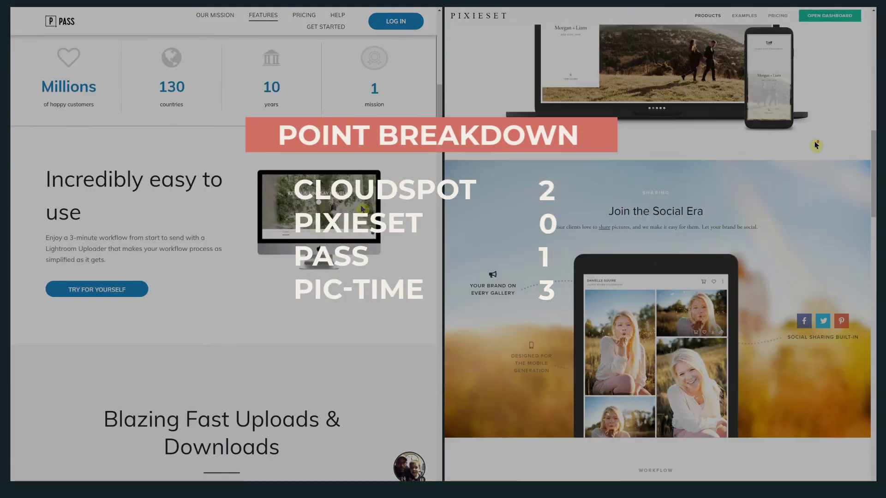
pyautogui.scroll(-2, 815, 145)
pyautogui.scroll(-1, 362, 210)
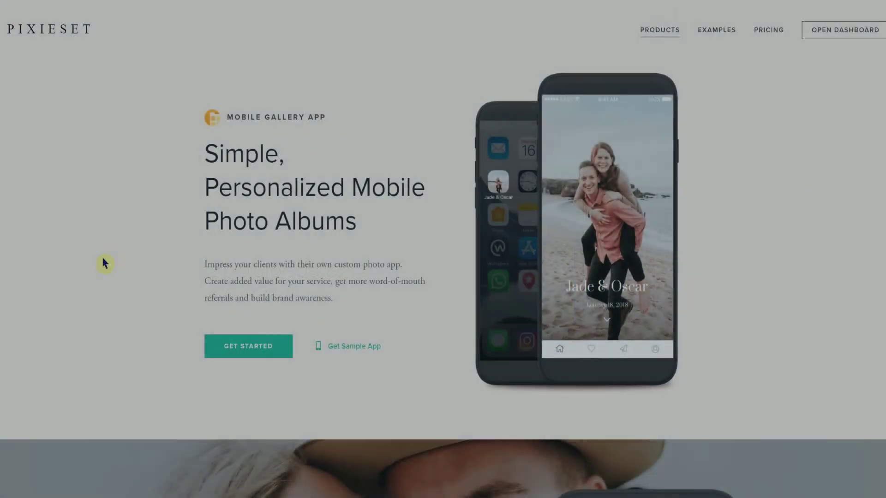
pyautogui.scroll(-6, 127, 209)
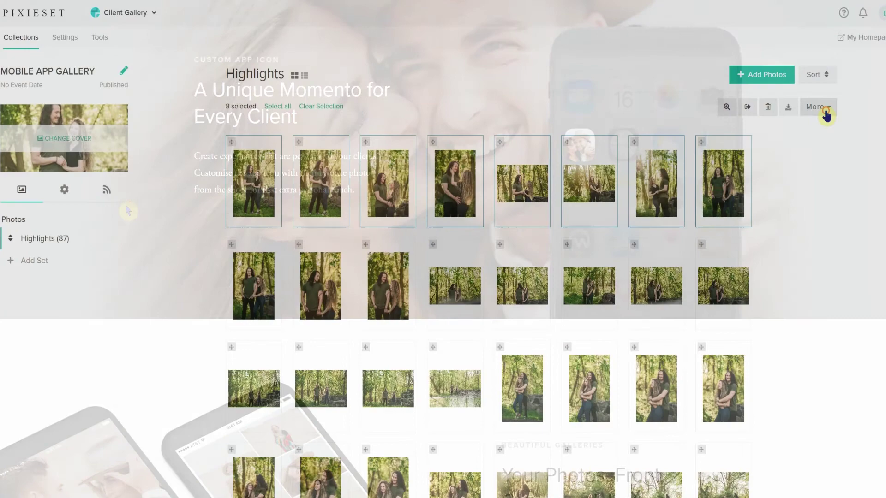
pyautogui.click(819, 109)
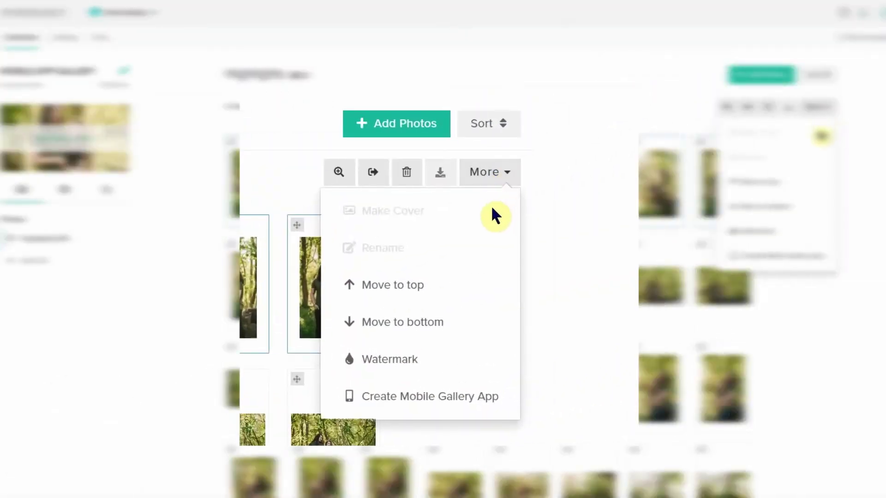
# Step: Create a mobile gallery app named 'Test' and choose photos to upload into it
pyautogui.click(475, 396)
pyautogui.click(725, 81)
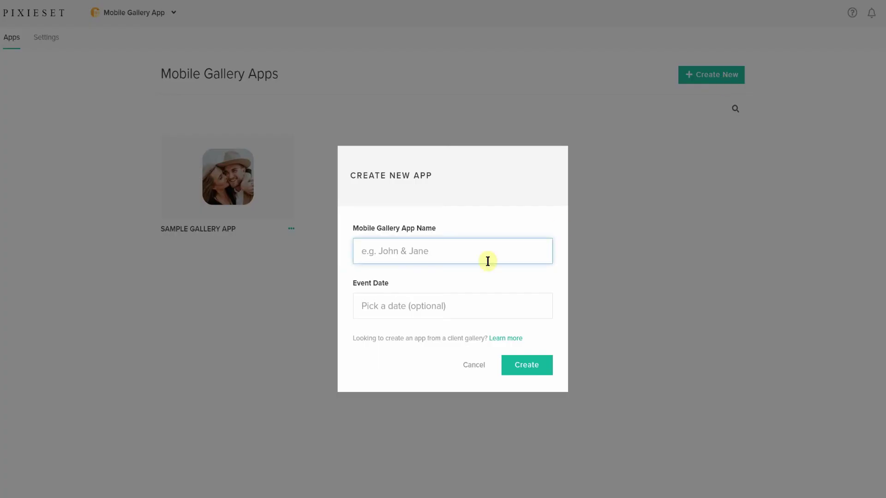
pyautogui.write('Test')
pyautogui.press('Return')
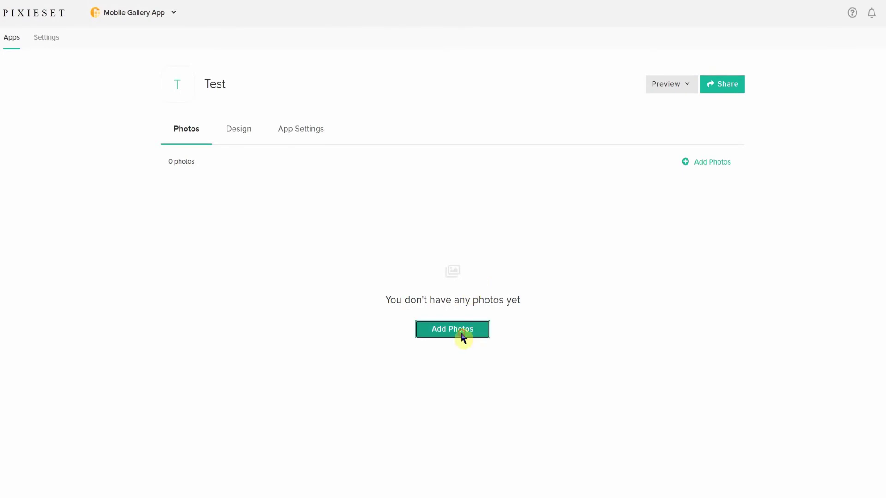
pyautogui.click(462, 339)
pyautogui.click(463, 331)
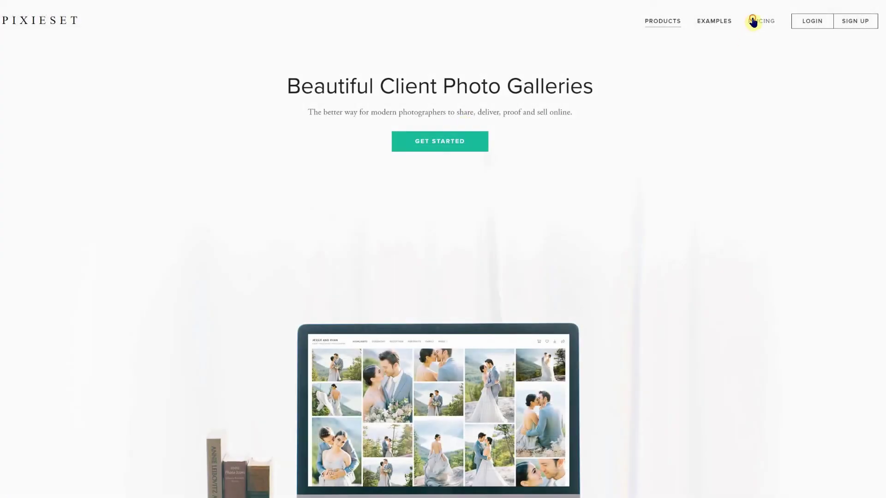
# Step: Show Pixieset's Suite (all apps) pricing: Essential at $28/mo and Professional at $48/mo
pyautogui.click(752, 22)
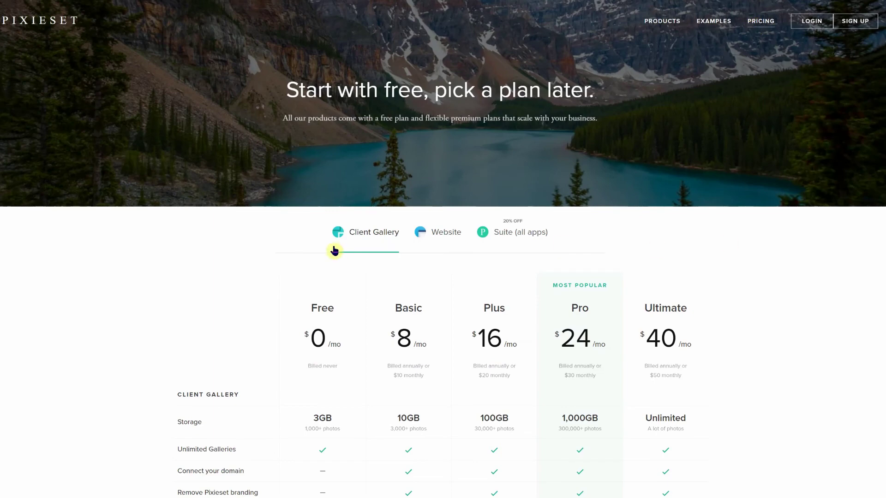
pyautogui.click(509, 240)
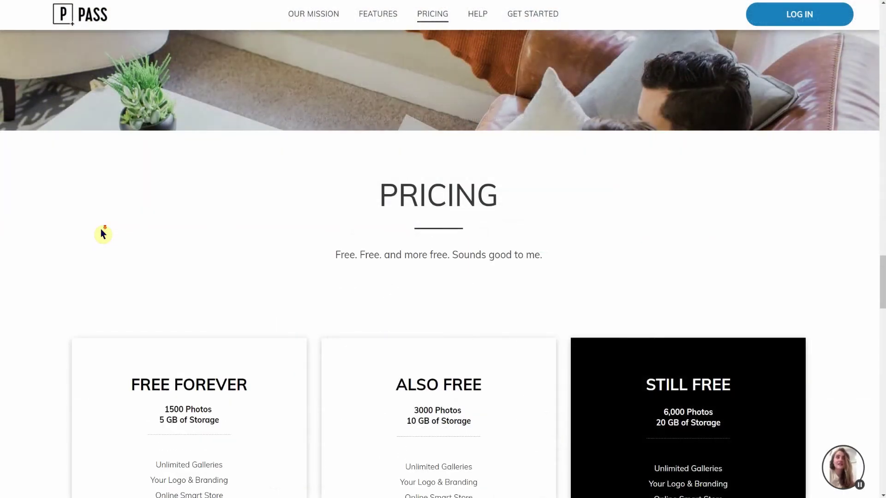
pyautogui.scroll(-3, 102, 234)
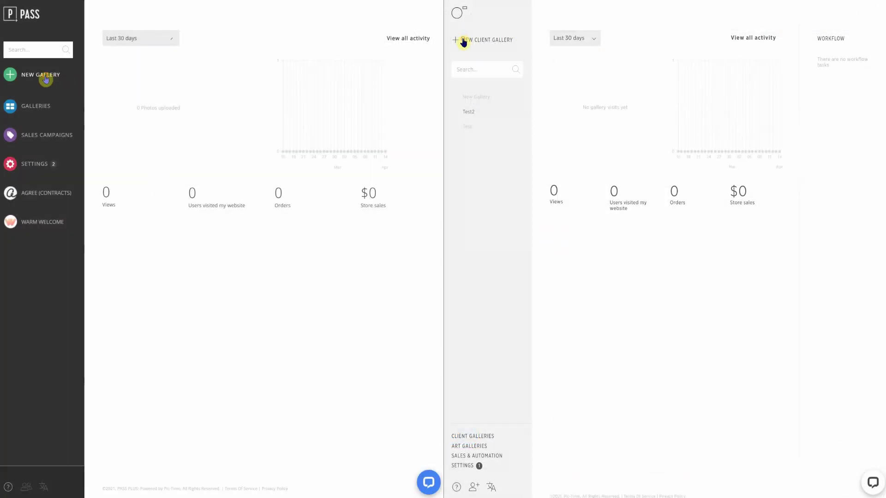
# Step: Start a new gallery in PASS and Pic-Time, choosing the circular cover and viewing colour sets
pyautogui.click(46, 80)
pyautogui.click(463, 42)
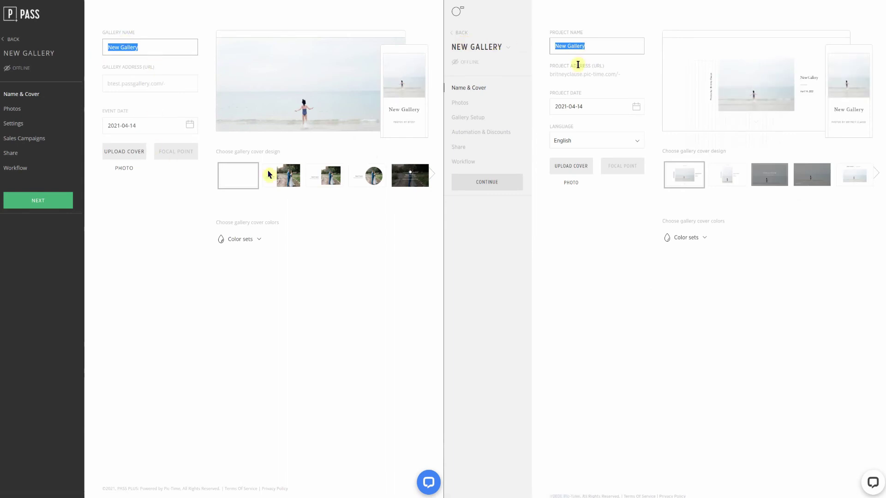
pyautogui.click(369, 177)
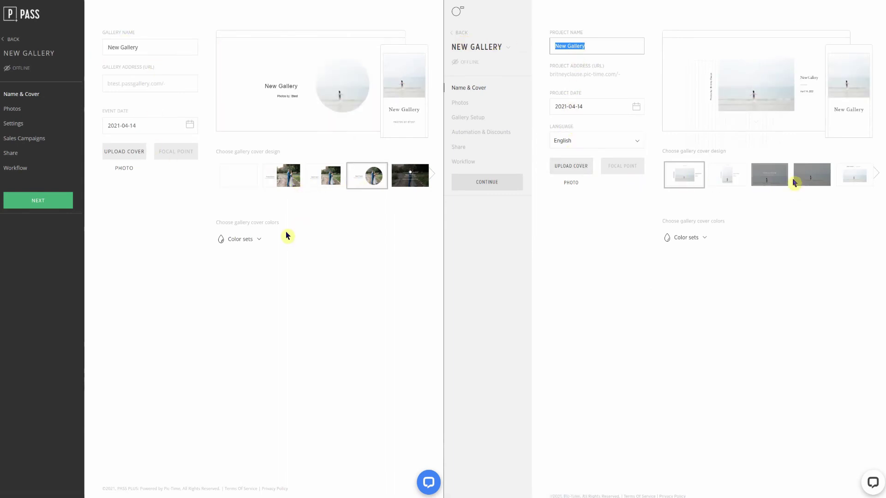
pyautogui.click(260, 243)
pyautogui.click(703, 239)
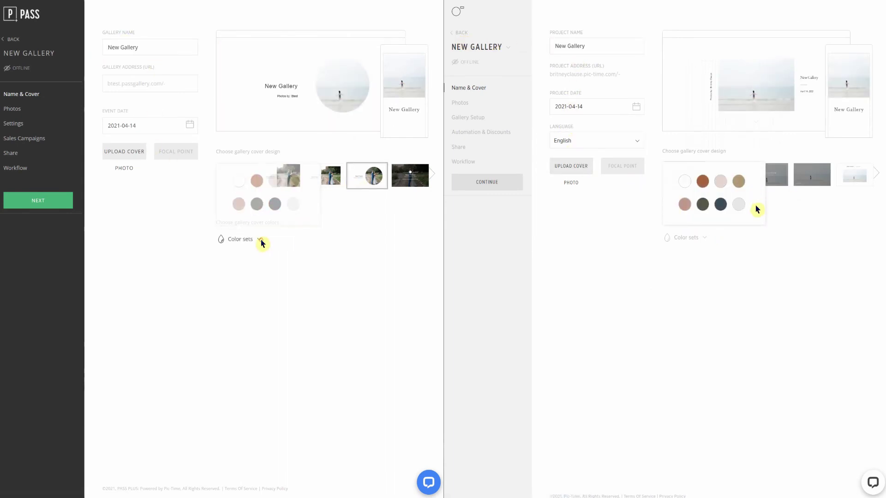
# Step: In both dashboards, view the sales, automations and user activity pages
pyautogui.click(21, 14)
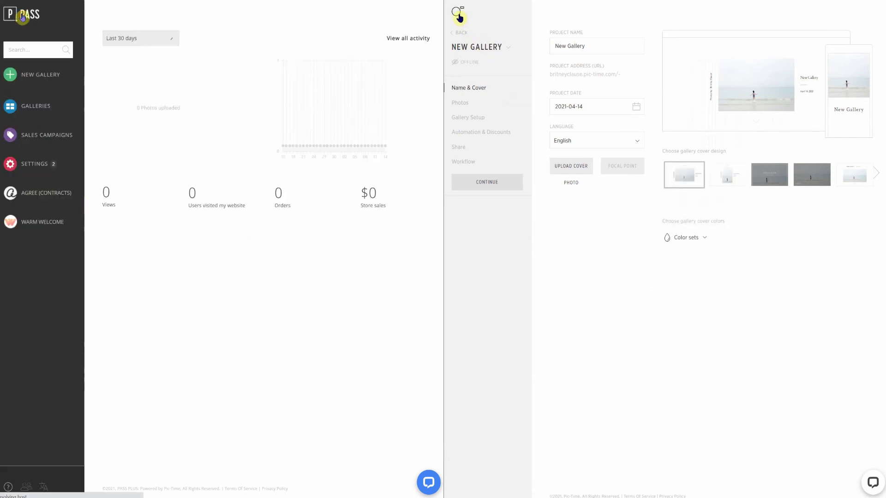
pyautogui.click(460, 18)
pyautogui.click(40, 135)
pyautogui.click(462, 455)
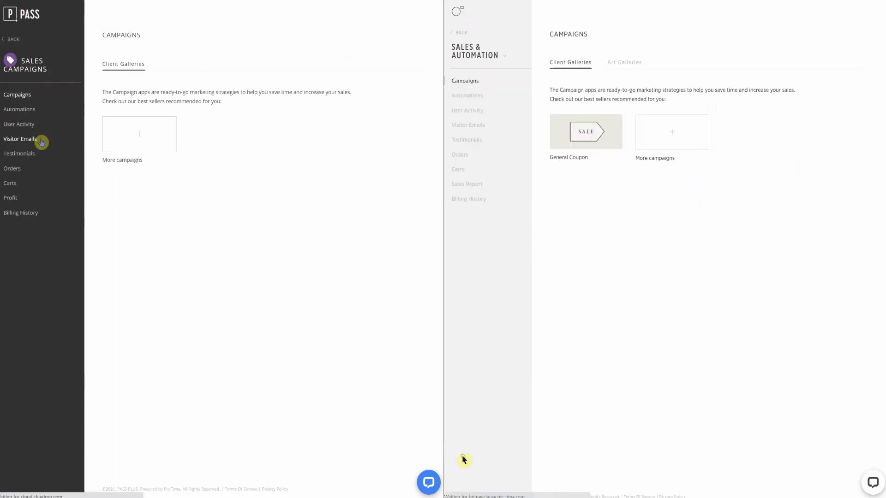
pyautogui.click(27, 110)
pyautogui.click(465, 97)
pyautogui.click(28, 125)
pyautogui.click(466, 110)
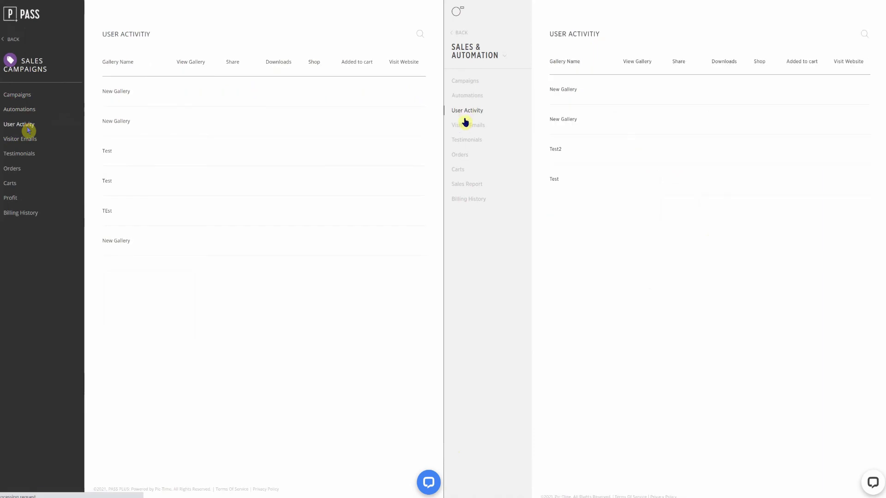
# Step: In both services, view account settings, plans and billing, and brand and style settings
pyautogui.click(21, 40)
pyautogui.click(461, 33)
pyautogui.click(31, 164)
pyautogui.click(463, 465)
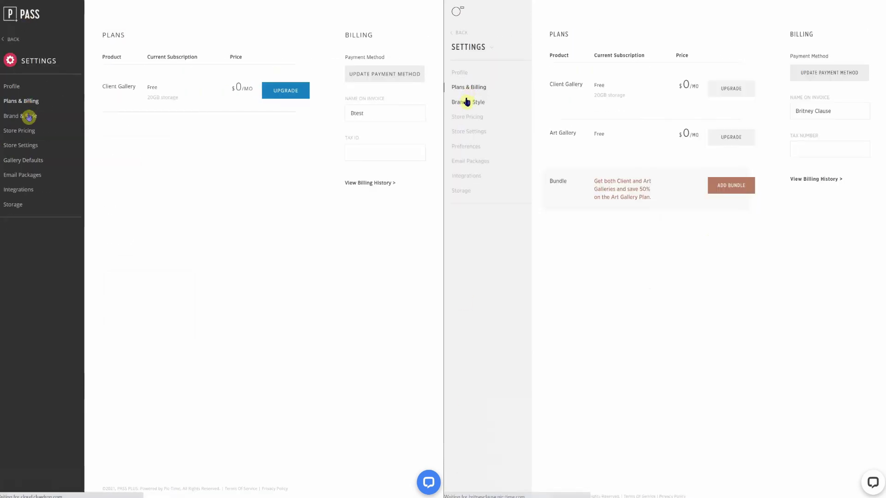
pyautogui.click(468, 102)
pyautogui.click(25, 116)
# Step: View store pricing and store settings in both, then show PASS and Pic-Time client gallery plan prices
pyautogui.click(27, 131)
pyautogui.click(467, 118)
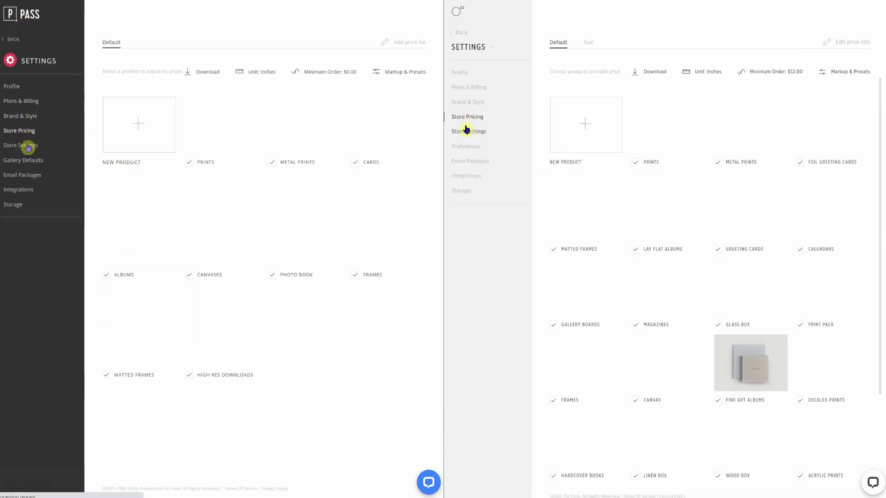
pyautogui.click(26, 145)
pyautogui.click(466, 131)
pyautogui.click(25, 106)
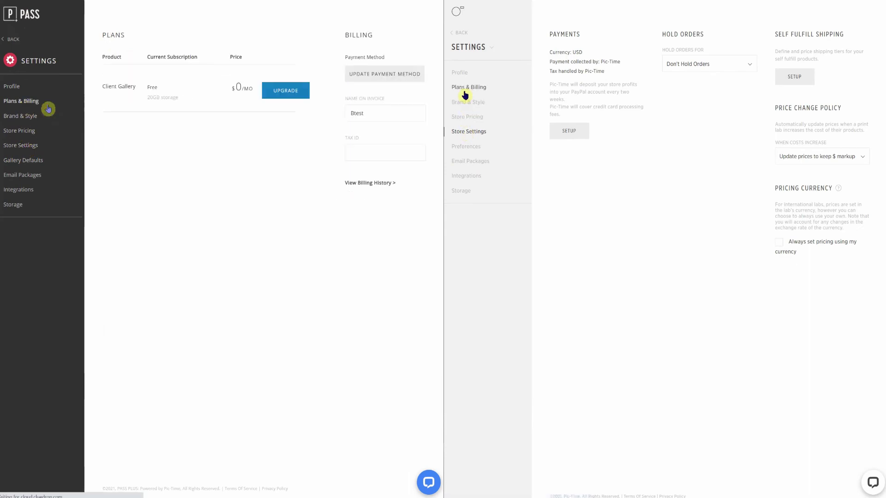
pyautogui.click(467, 88)
pyautogui.click(283, 93)
pyautogui.click(731, 88)
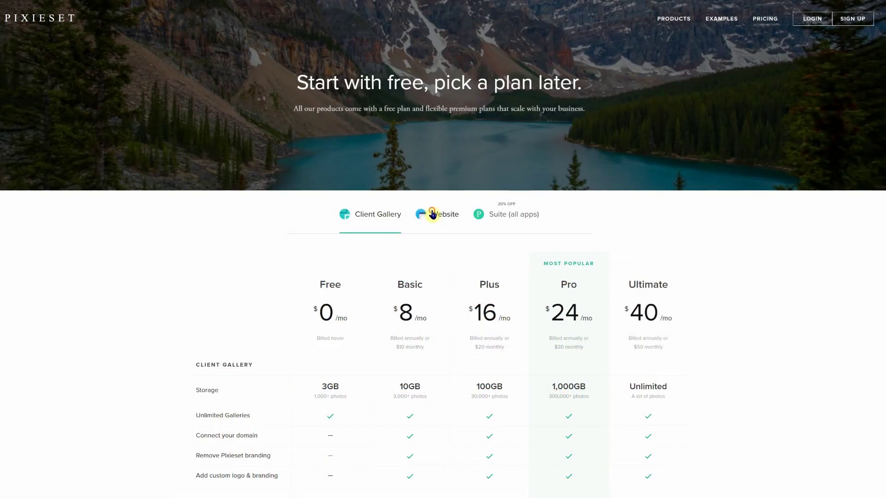
# Step: Review the Website plan prices on Pixieset's Pricing page
pyautogui.click(433, 214)
pyautogui.scroll(-3, 377, 242)
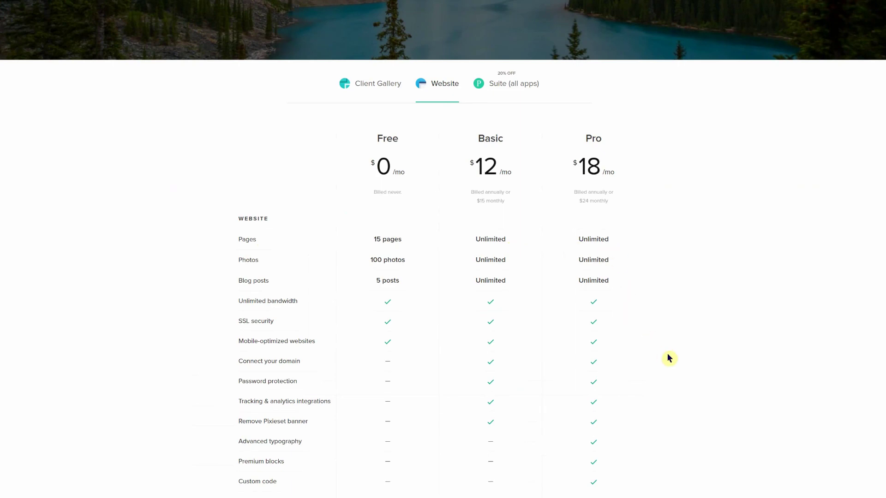
pyautogui.scroll(3, 671, 384)
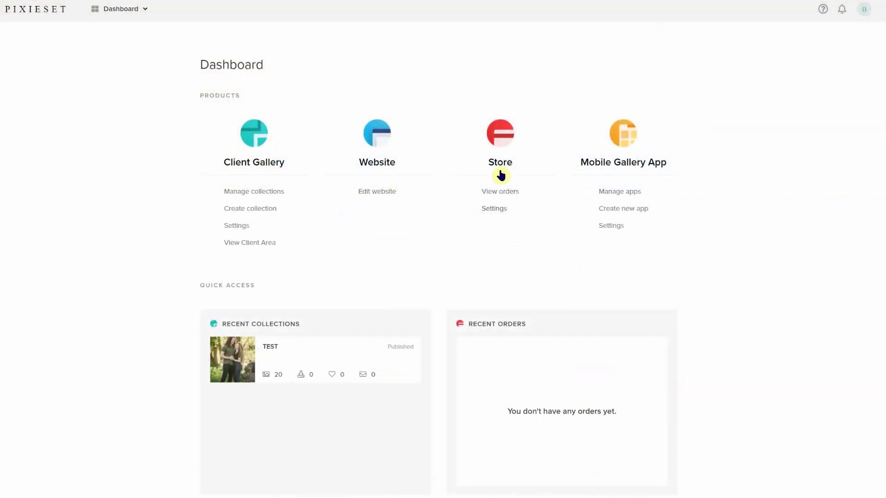
# Step: Browse the Test price sheet's store products, including prints, wall art and cards
pyautogui.click(500, 165)
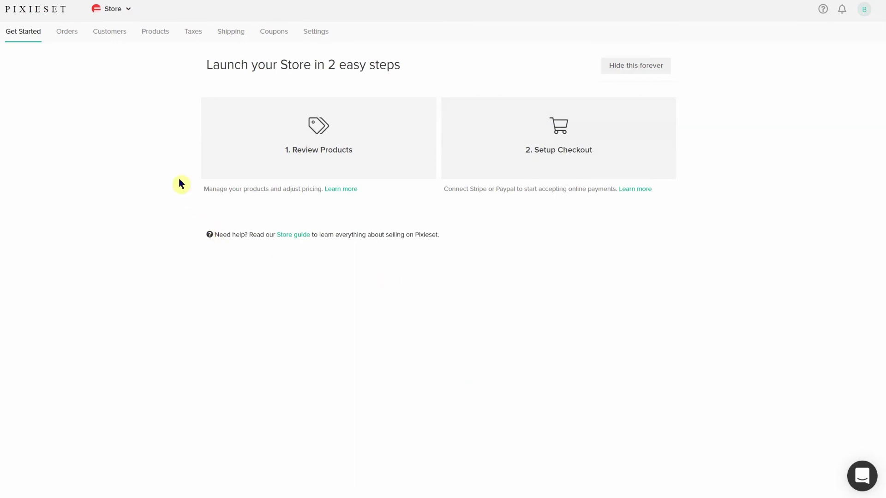
pyautogui.click(286, 144)
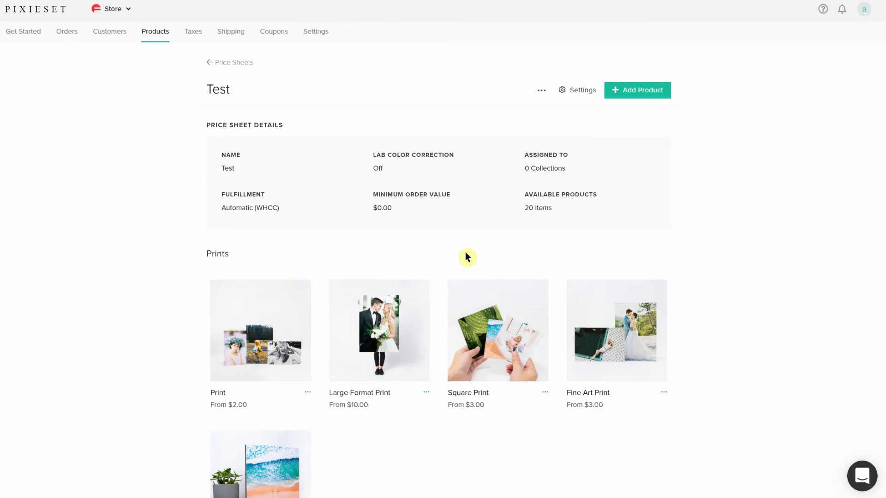
pyautogui.scroll(-7, 458, 257)
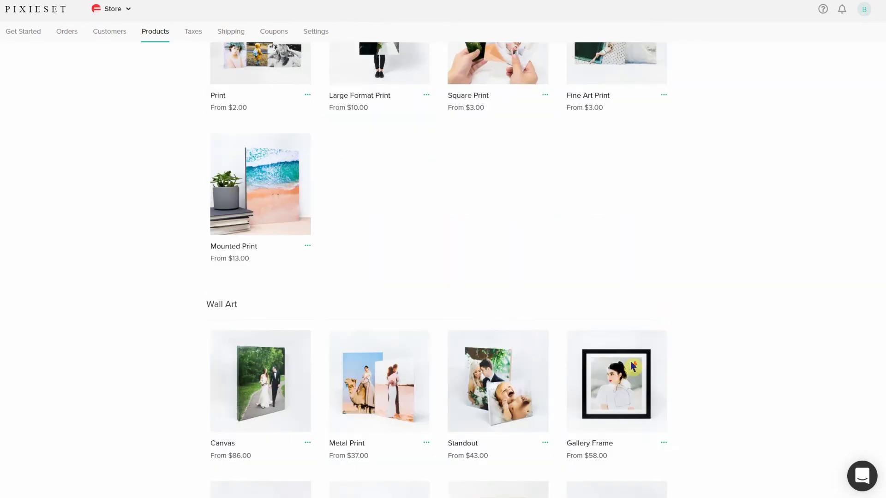
pyautogui.scroll(-5, 682, 354)
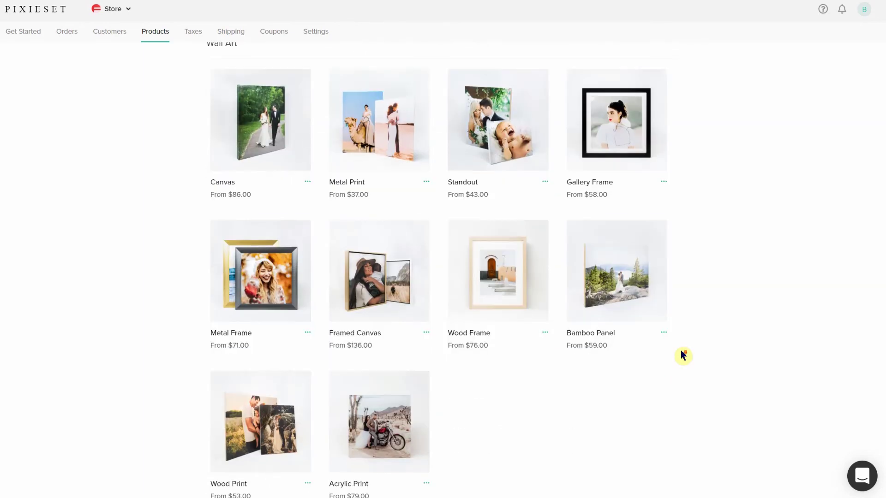
pyautogui.scroll(-8, 682, 356)
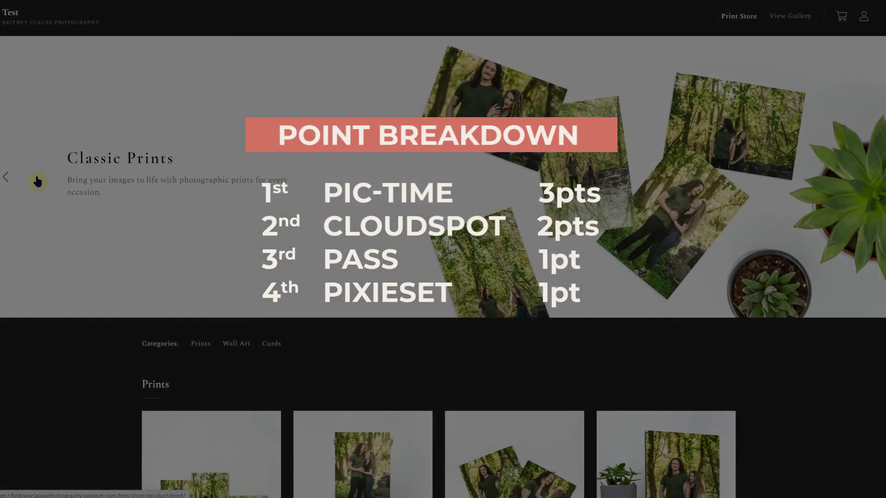
# Step: Advance the print store banner through Canvas Prints and Metal Prints to Wood Frames
pyautogui.click(872, 178)
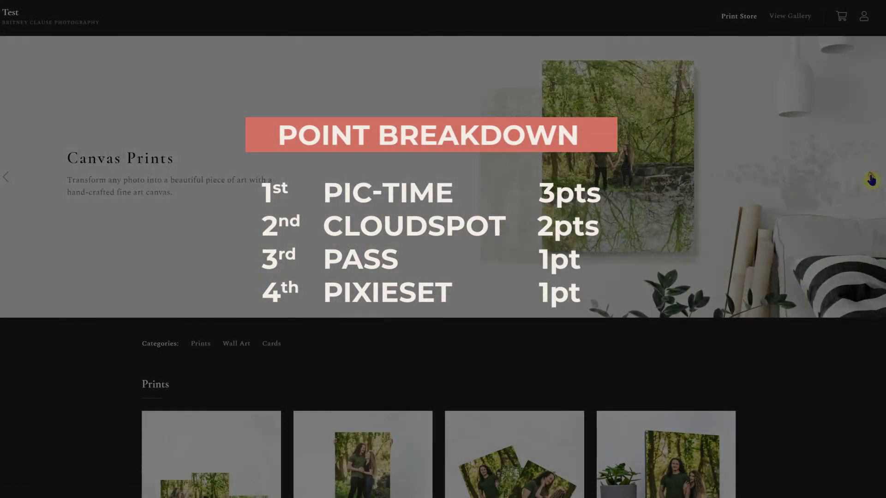
pyautogui.click(871, 179)
pyautogui.click(877, 181)
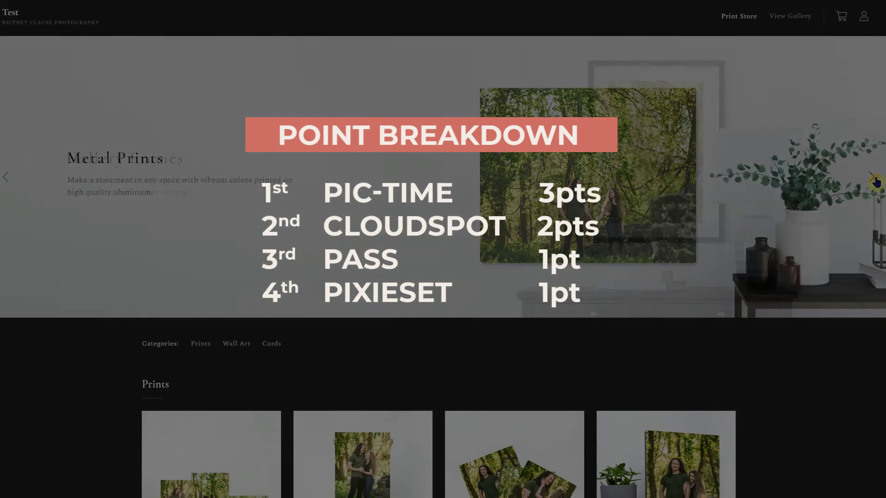
pyautogui.click(875, 182)
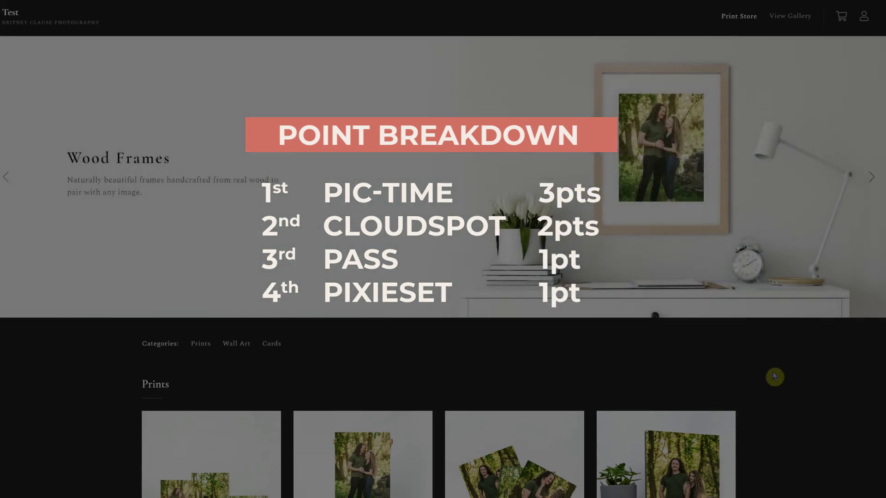
pyautogui.scroll(-9, 775, 377)
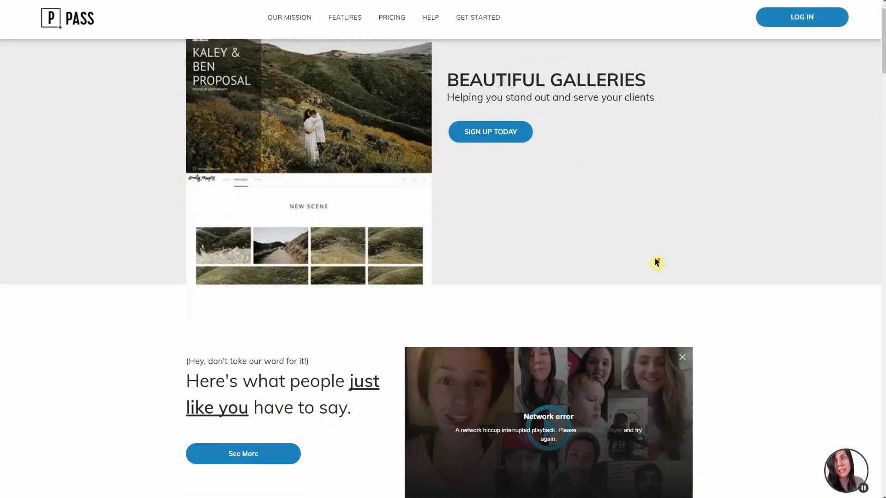
pyautogui.scroll(-7, 657, 262)
pyautogui.scroll(-5, 657, 262)
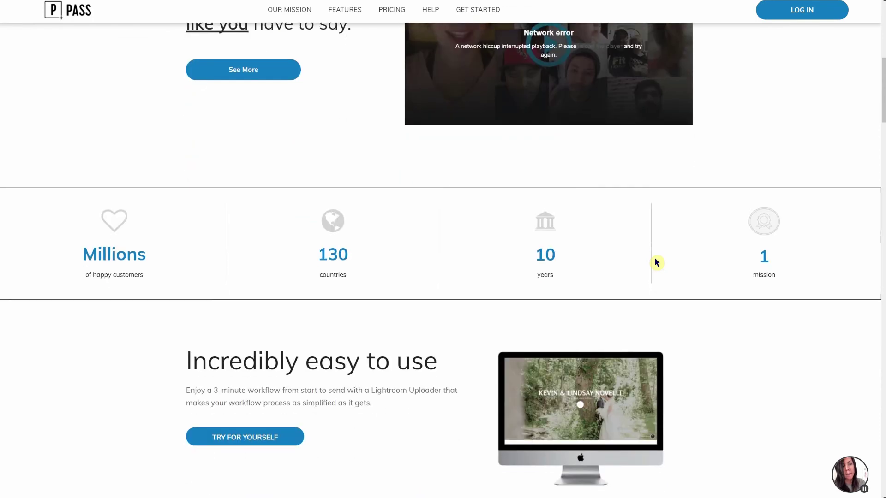
pyautogui.scroll(-4, 657, 262)
pyautogui.scroll(-7, 657, 262)
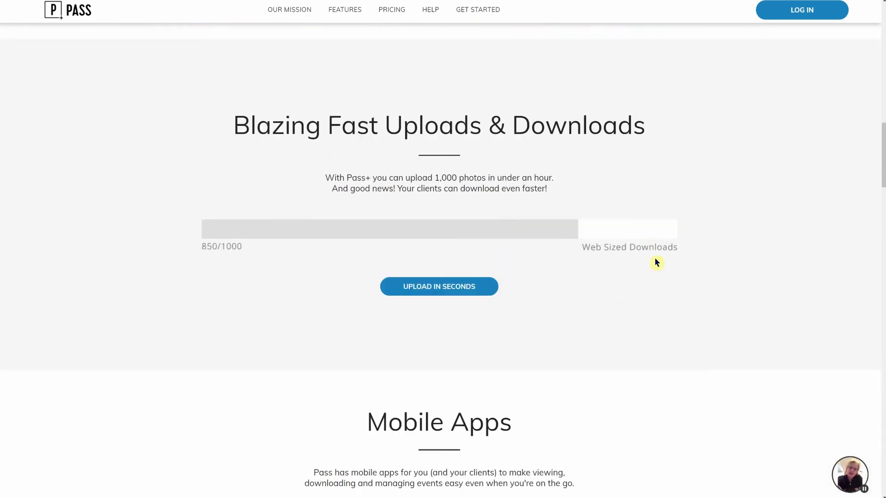
pyautogui.scroll(-7, 656, 262)
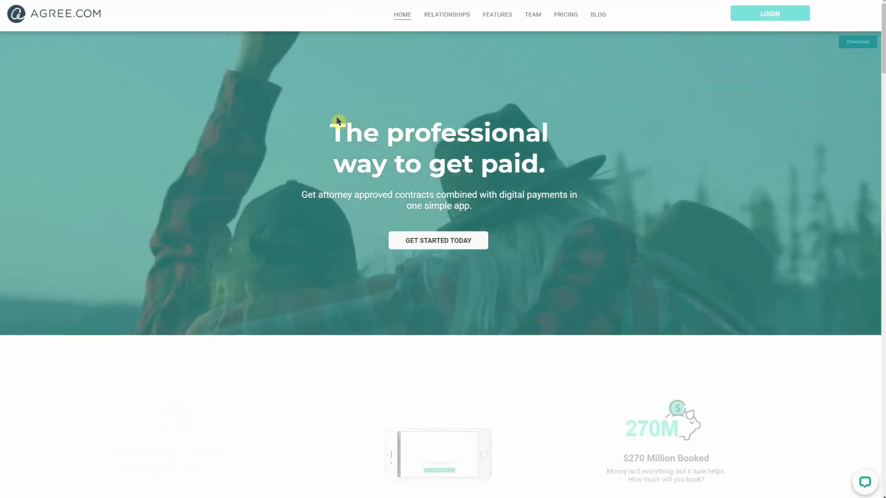
# Step: Scroll down the Pic-Time homepage to look over its content before pricing
pyautogui.scroll(-4, 337, 126)
pyautogui.scroll(-4, 338, 129)
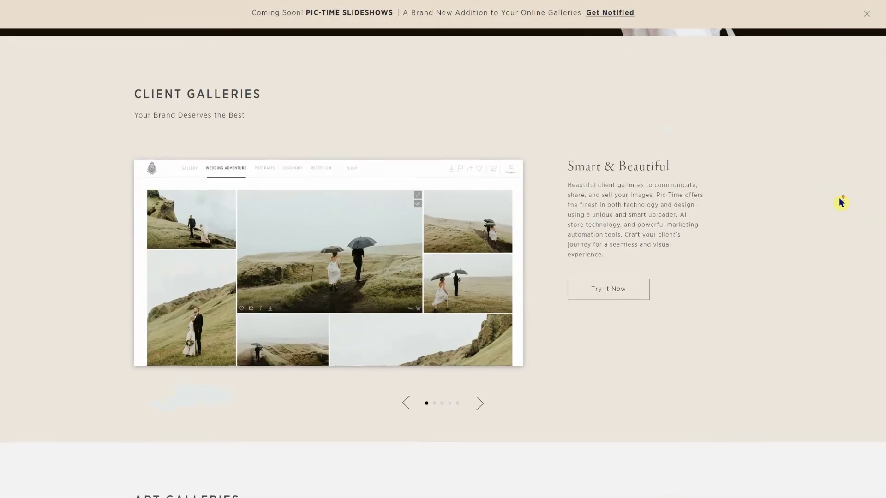
pyautogui.scroll(-8, 841, 203)
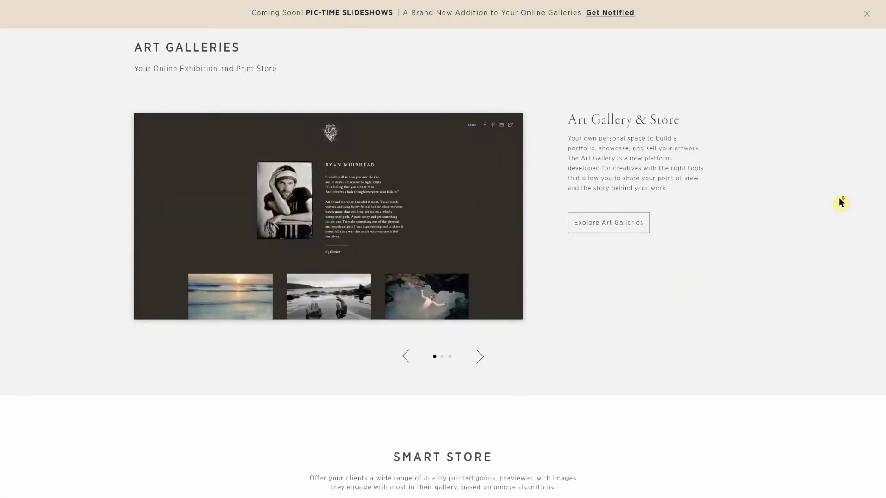
pyautogui.scroll(-3, 841, 203)
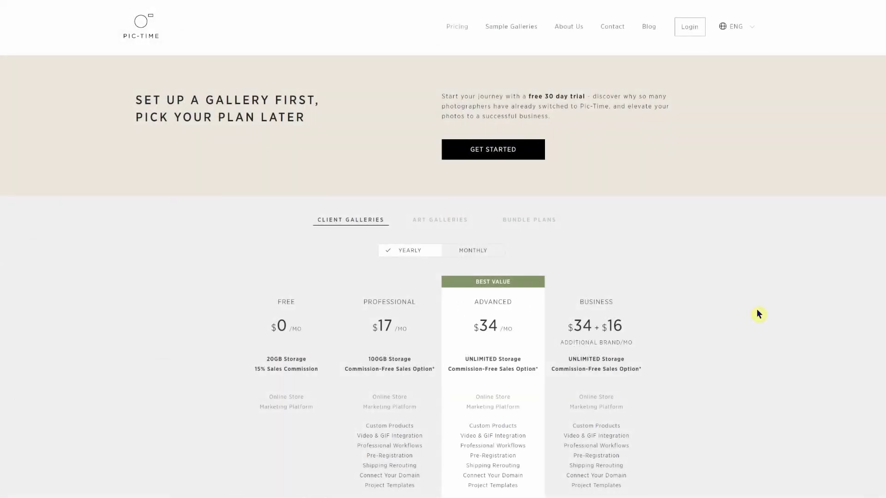
pyautogui.scroll(-1, 760, 312)
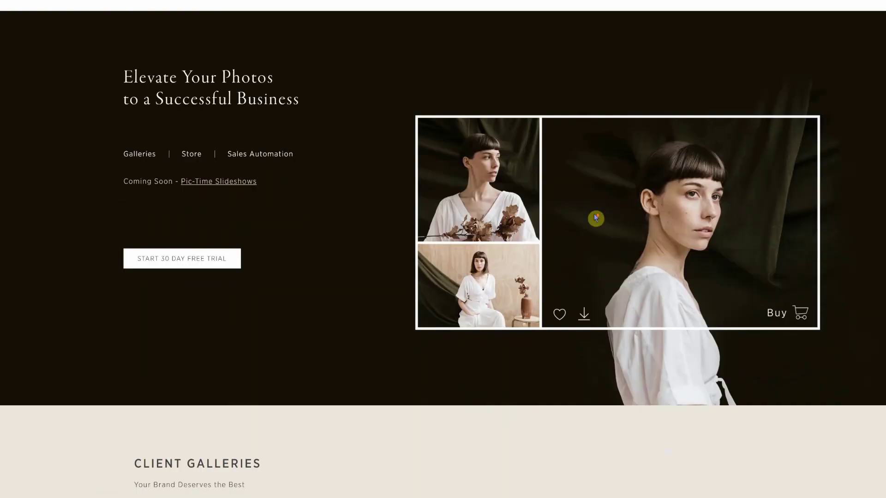
pyautogui.scroll(-15, 595, 218)
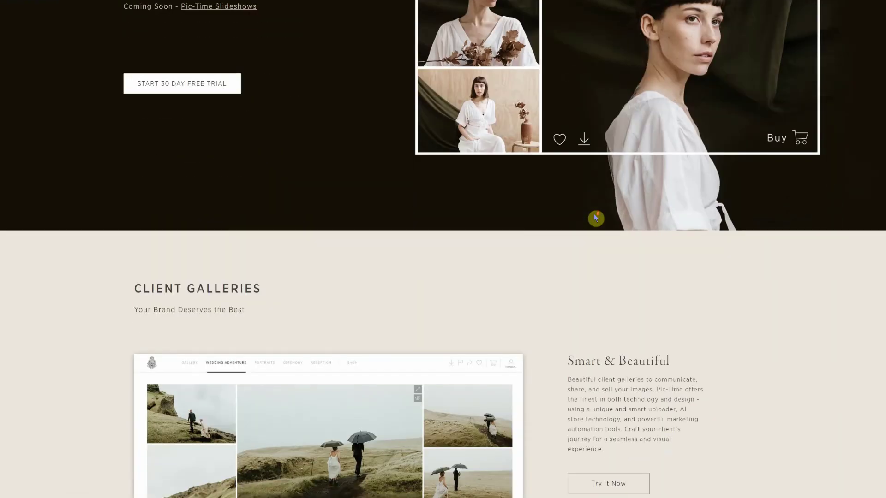
pyautogui.scroll(-18, 596, 218)
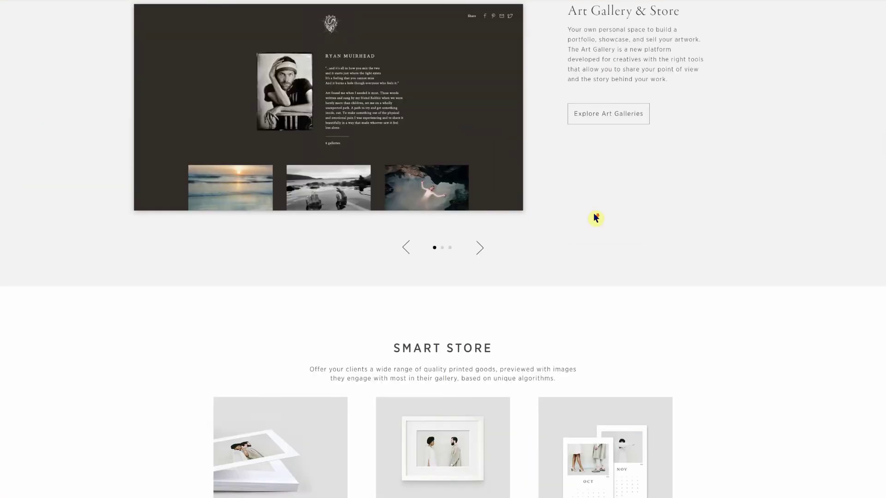
pyautogui.scroll(-15, 595, 218)
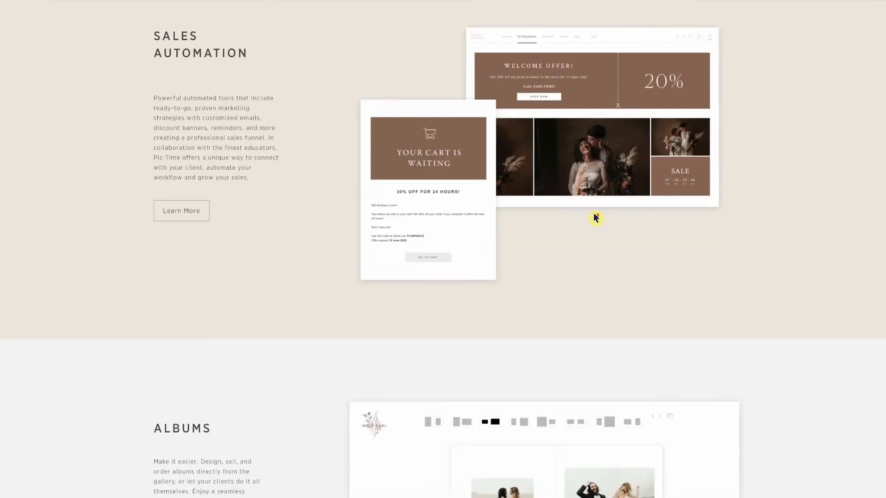